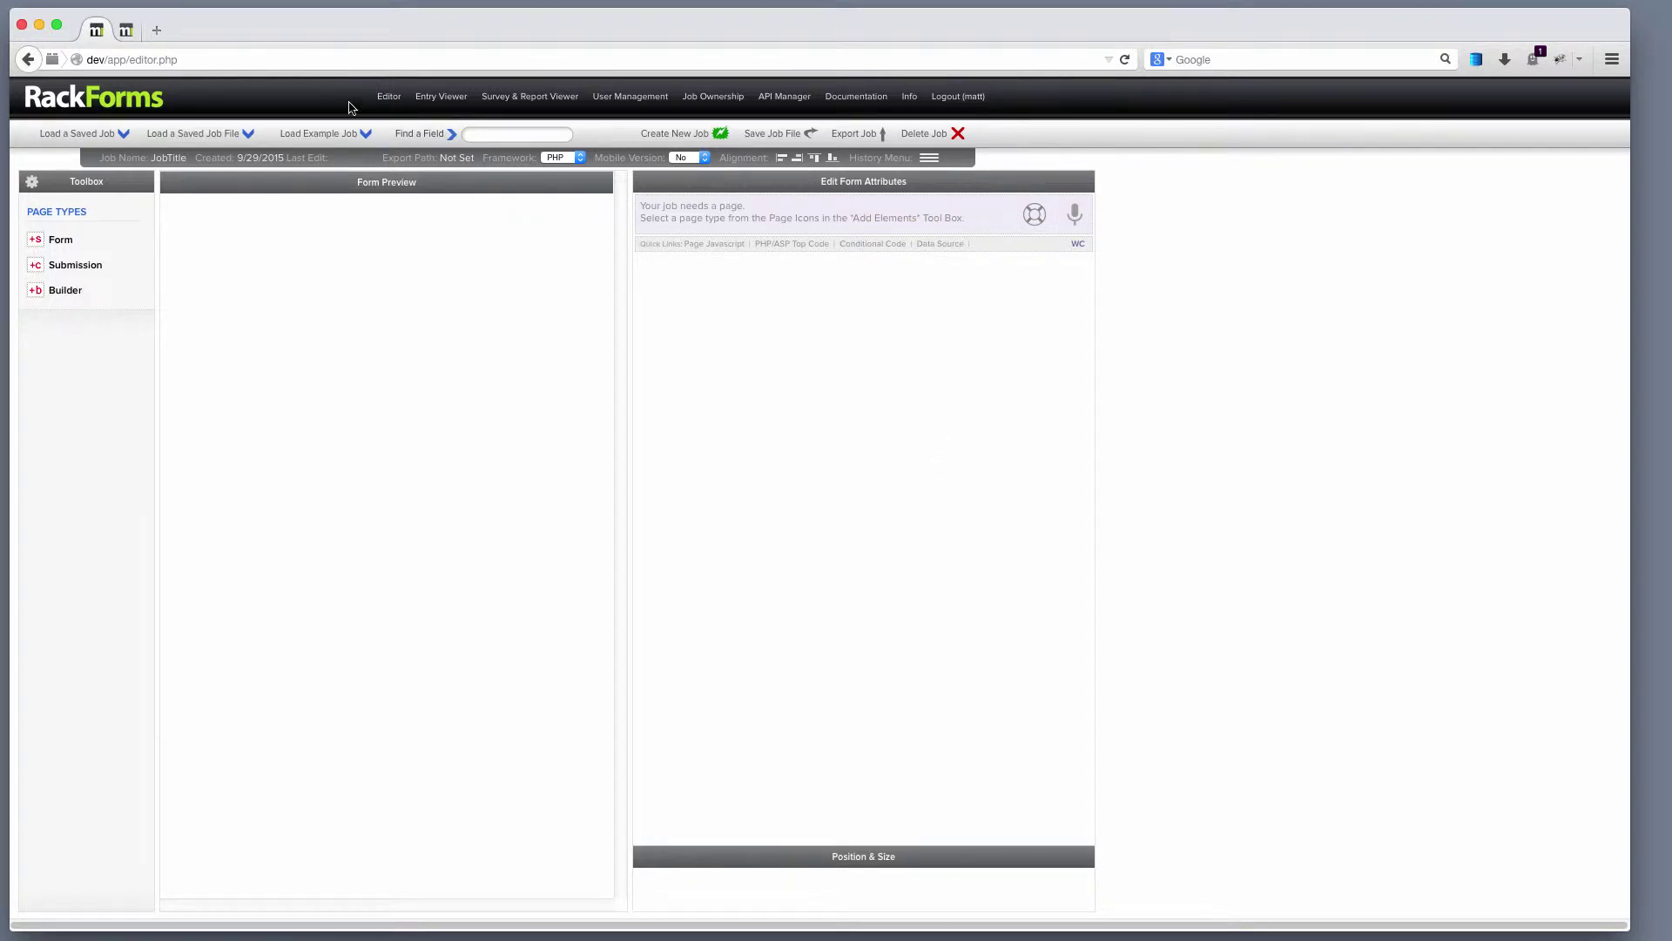
# - Create a form page with two Checkbox Groups and a Text field between them
pyautogui.click(104, 246)
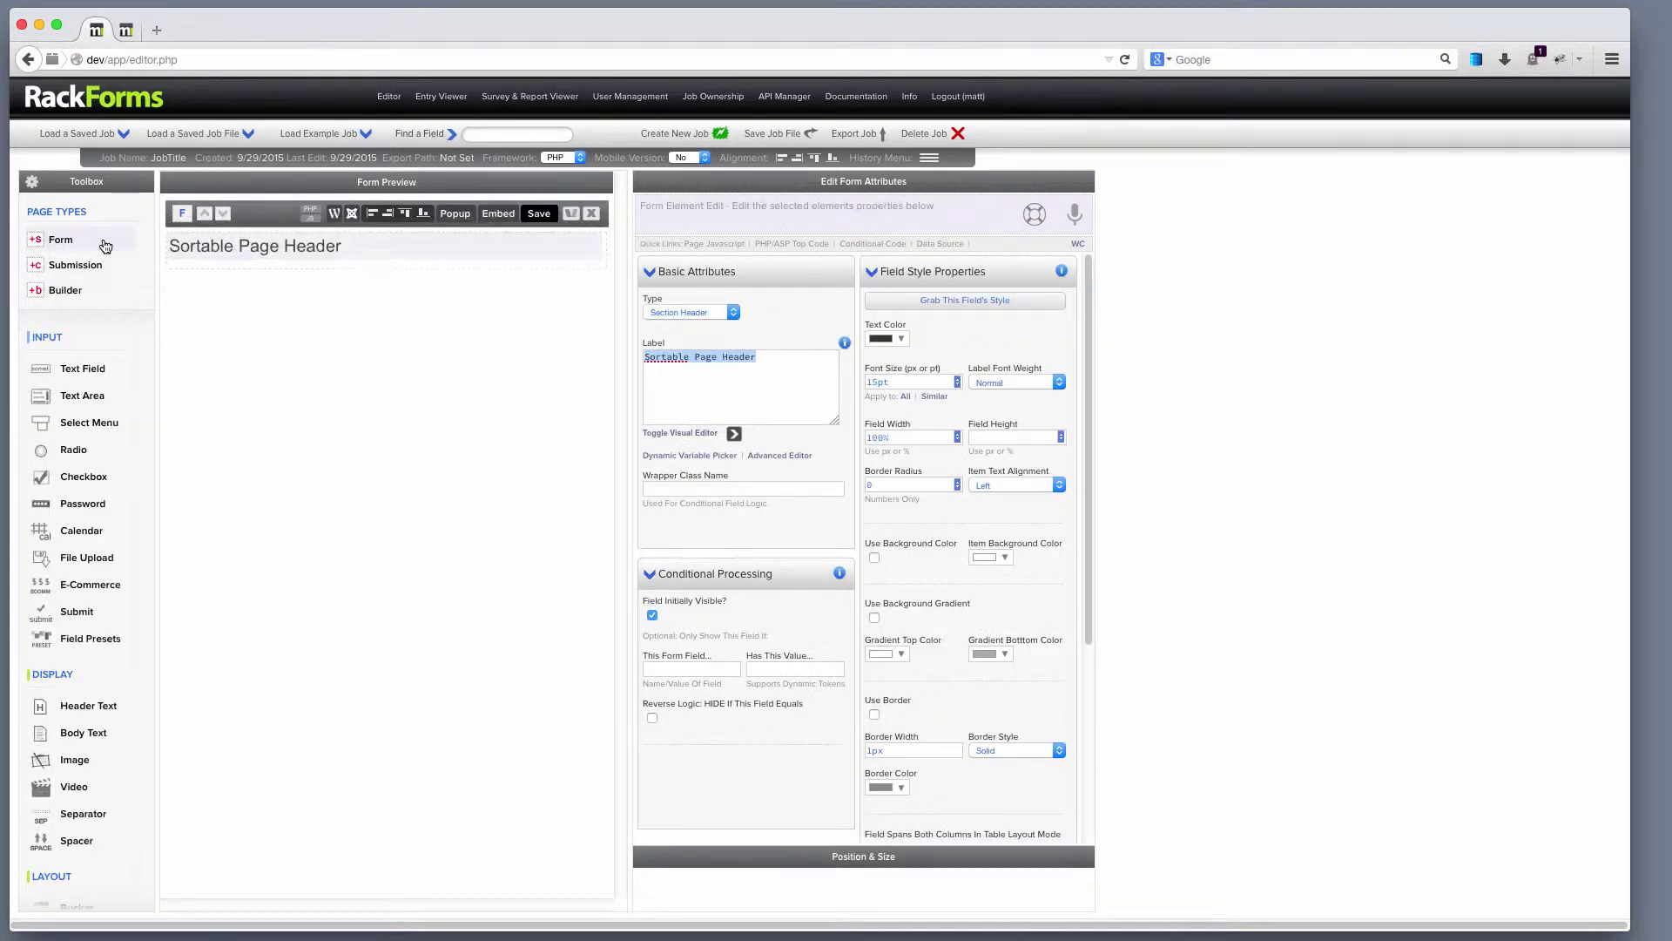
pyautogui.click(91, 475)
pyautogui.click(91, 476)
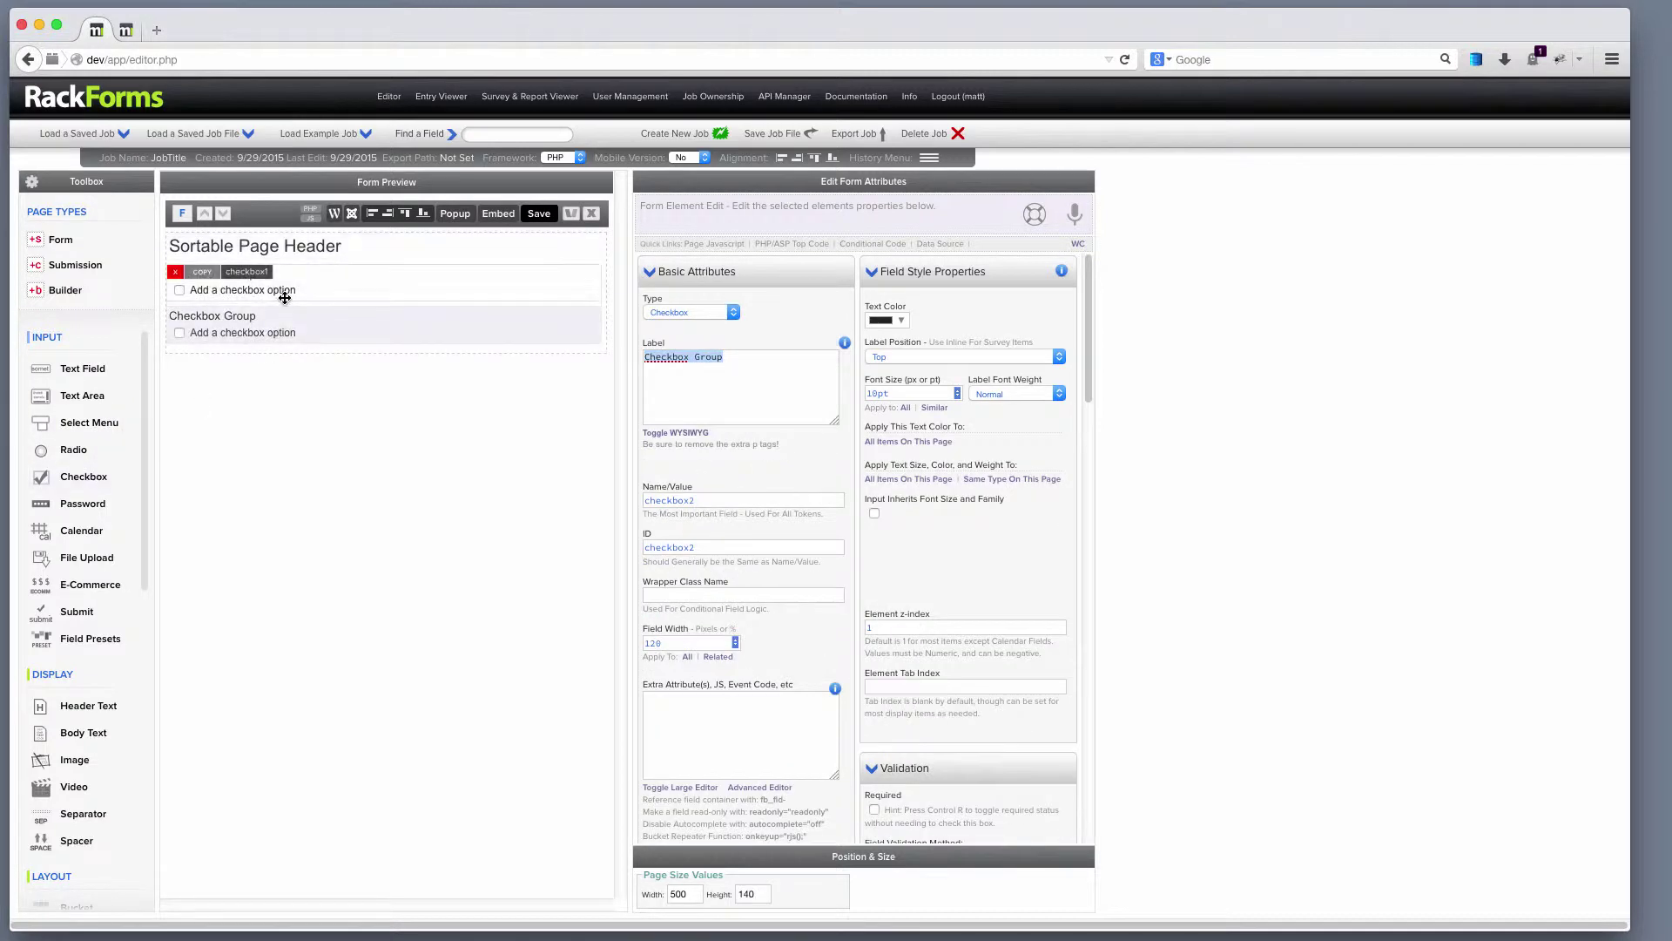
pyautogui.click(74, 373)
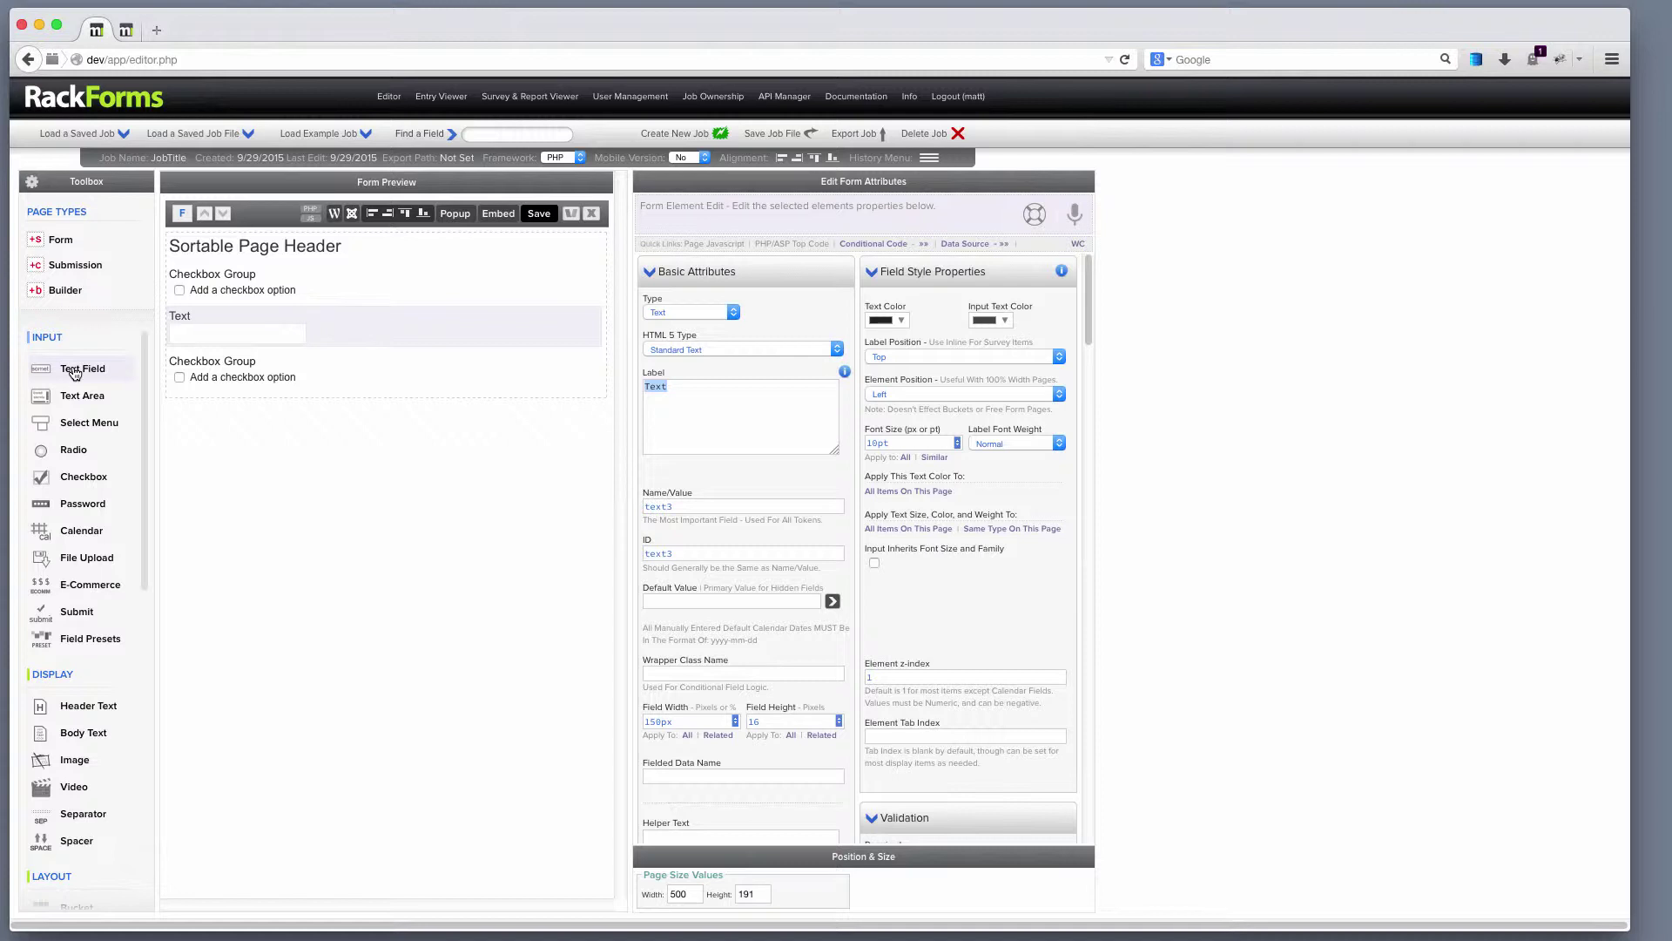
# - Relabel the first checkbox group's item as Option 1
pyautogui.click(200, 275)
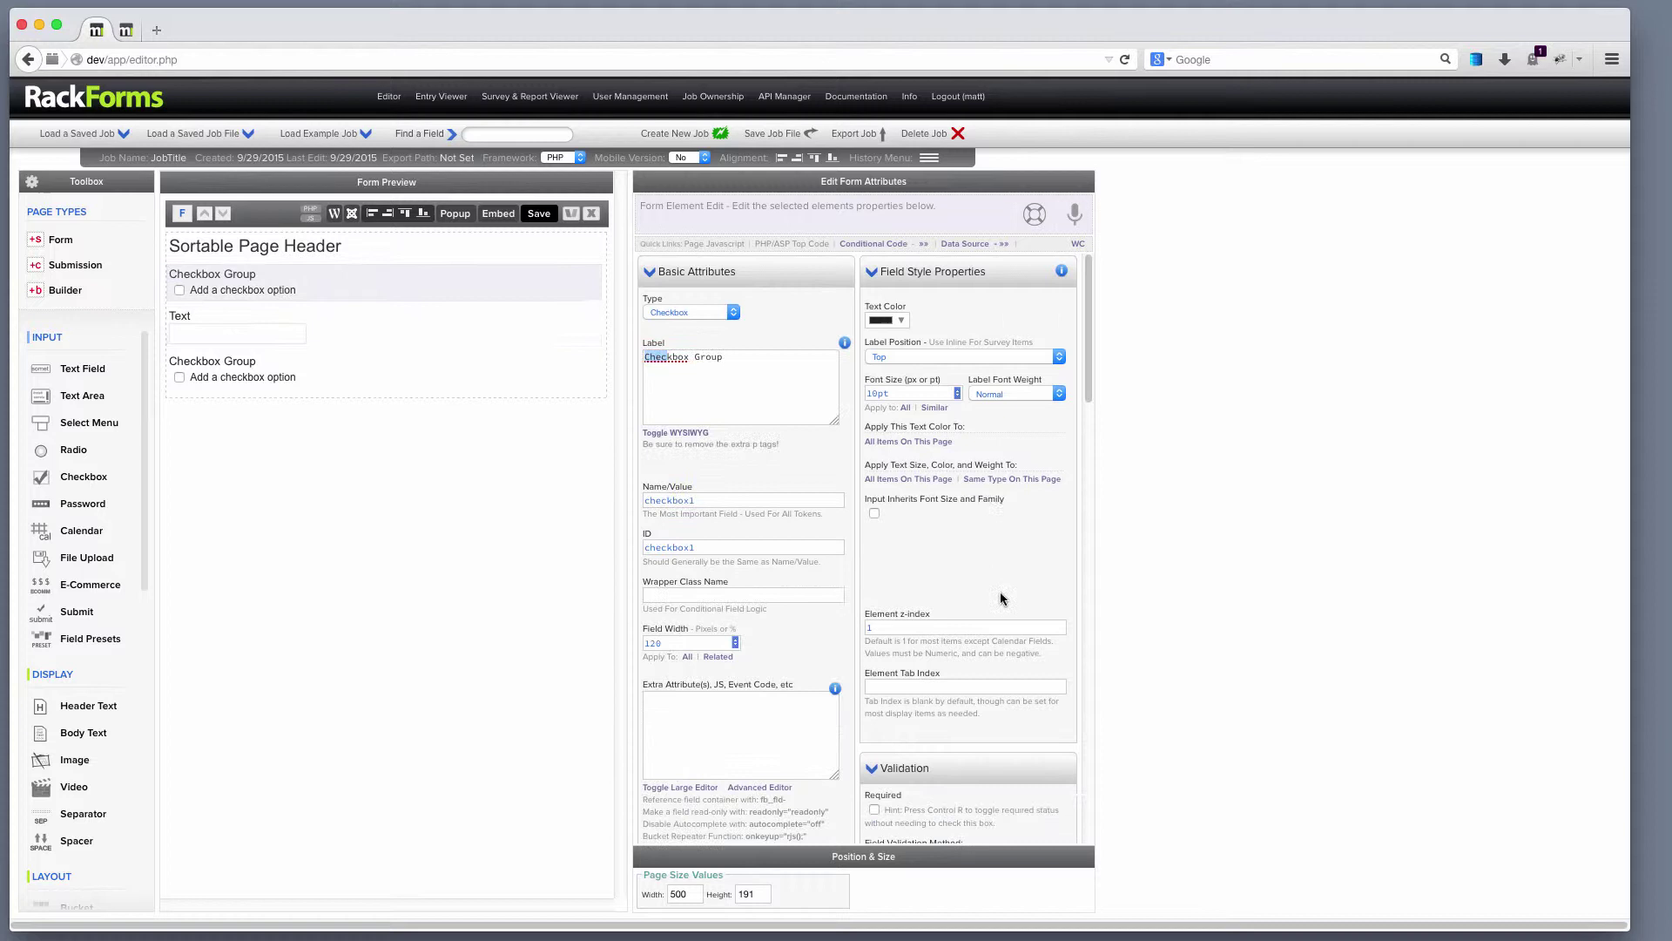
pyautogui.scroll(-10, 1001, 599)
pyautogui.moveTo(993, 542); pyautogui.dragTo(753, 541)
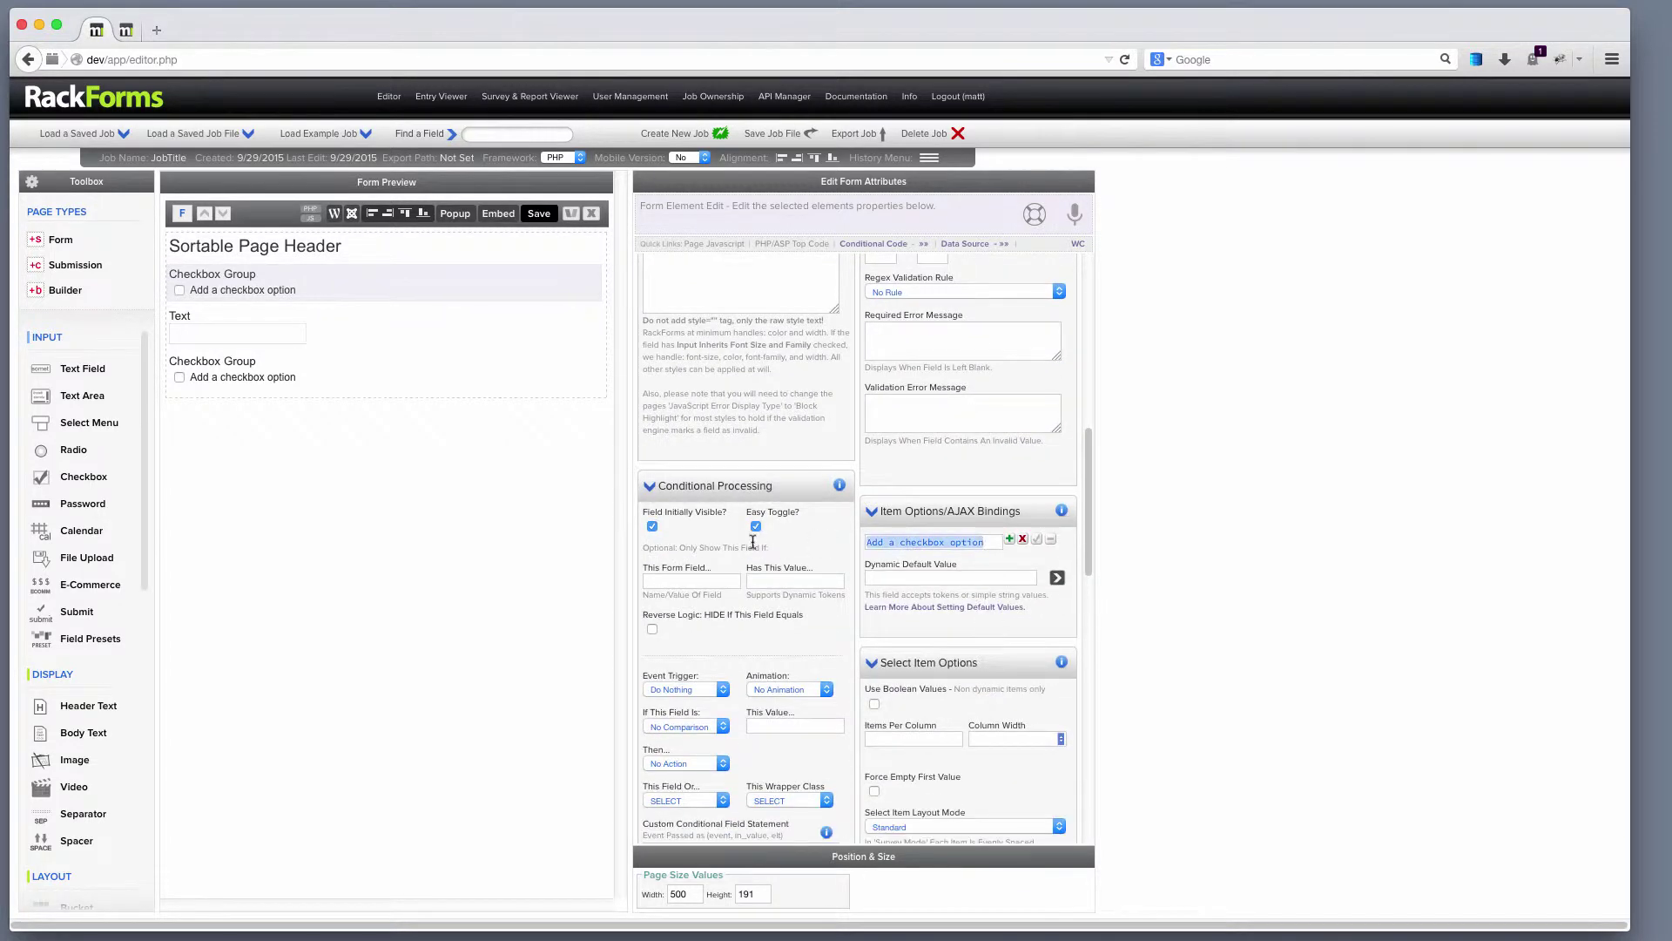
pyautogui.write('Option 1')
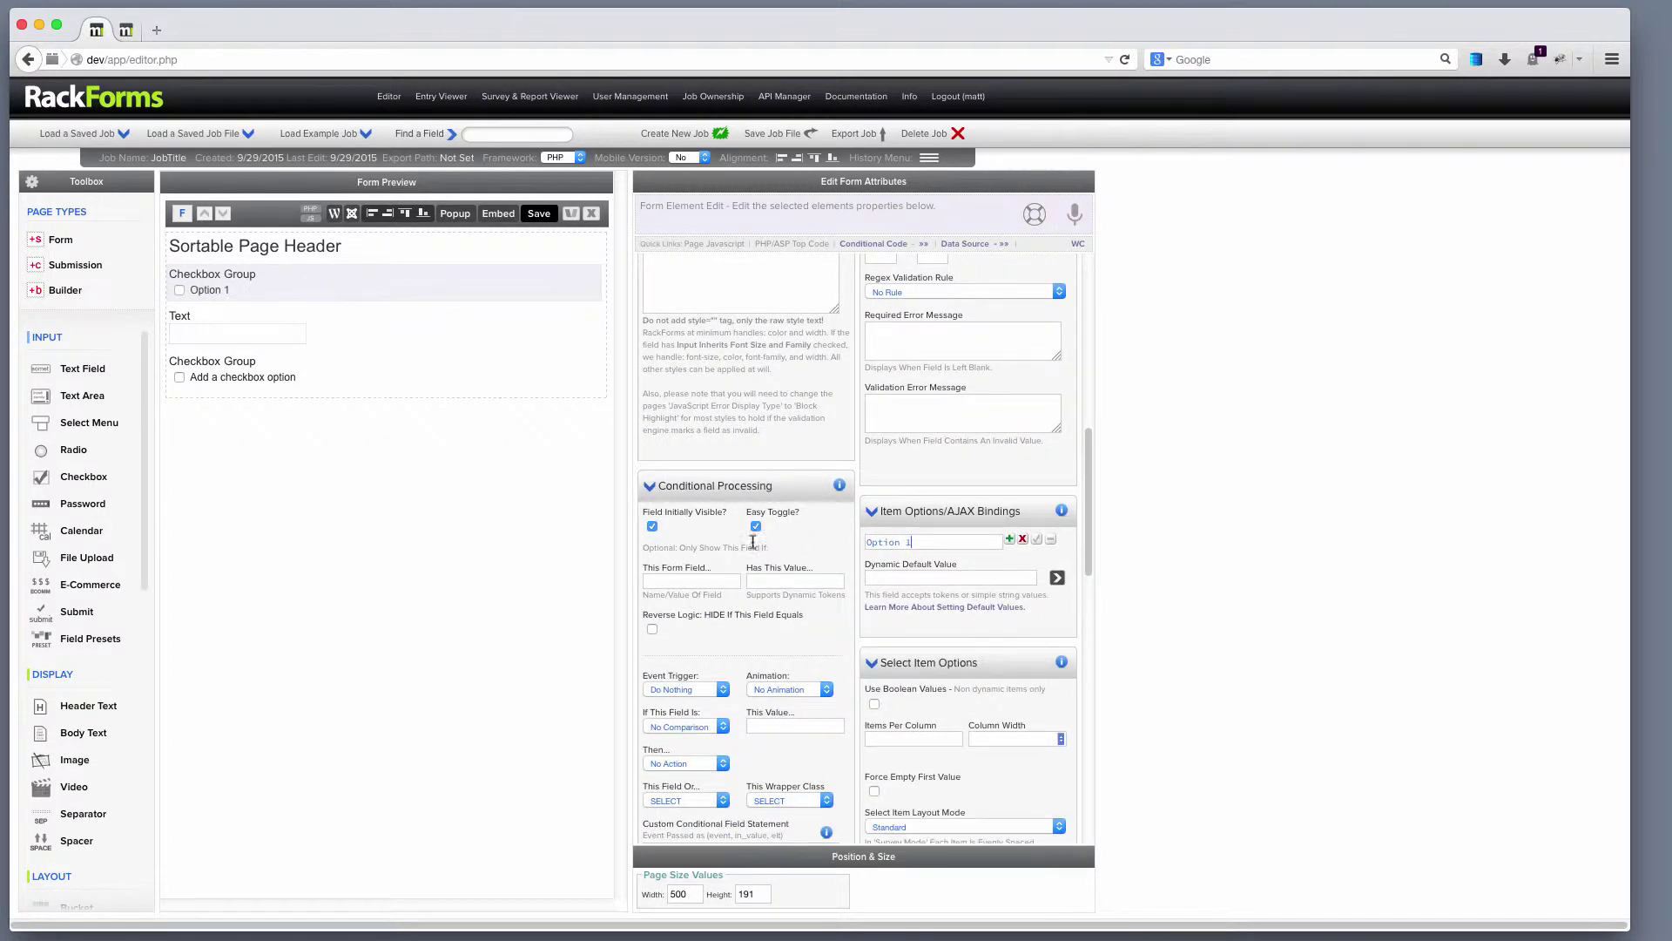
# - Give the second checkbox group two items, Option 2 and Option 3
pyautogui.moveTo(224, 328)
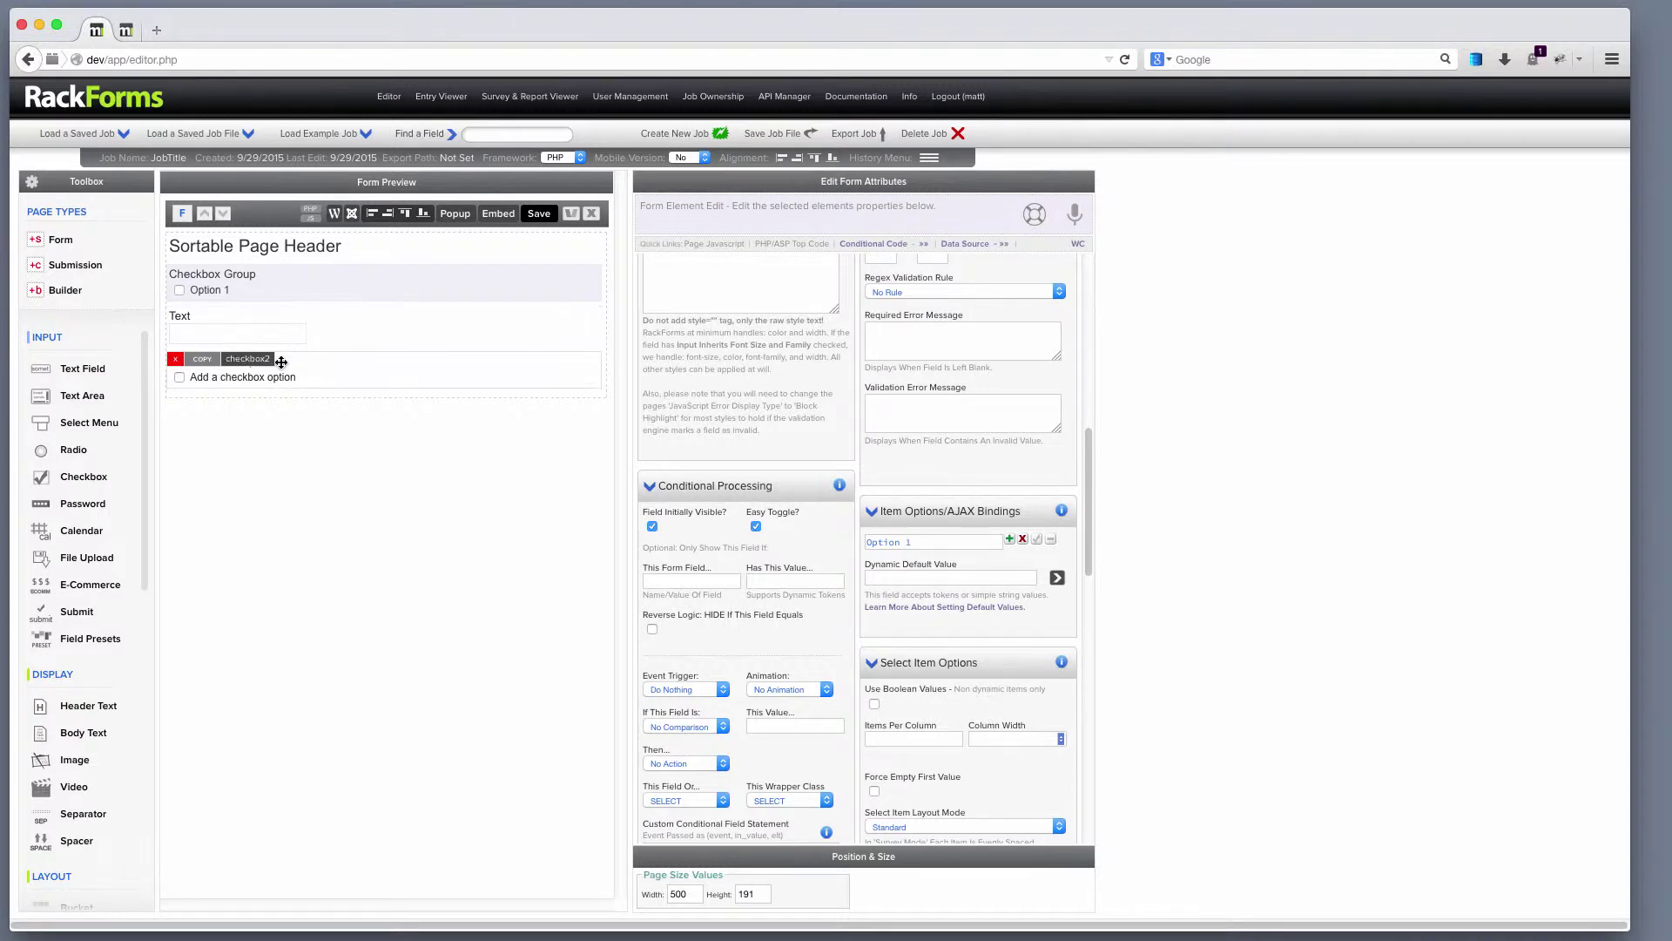
pyautogui.click(280, 366)
pyautogui.click(988, 543)
pyautogui.write('O')
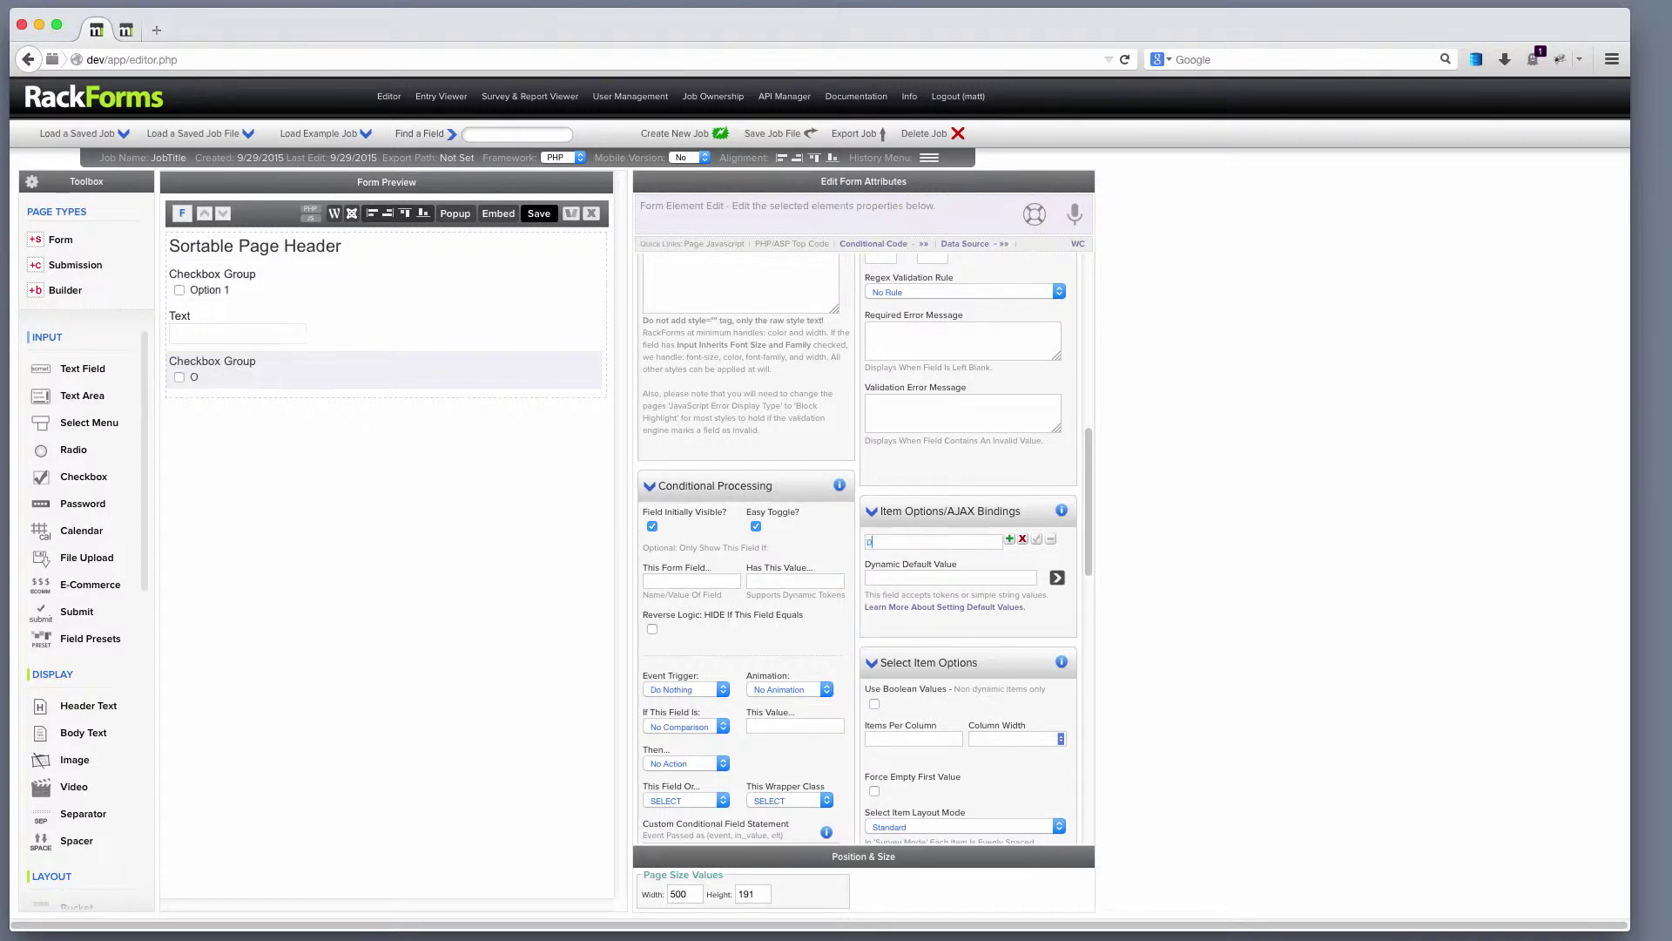
pyautogui.write('ption 2')
pyautogui.click(1010, 540)
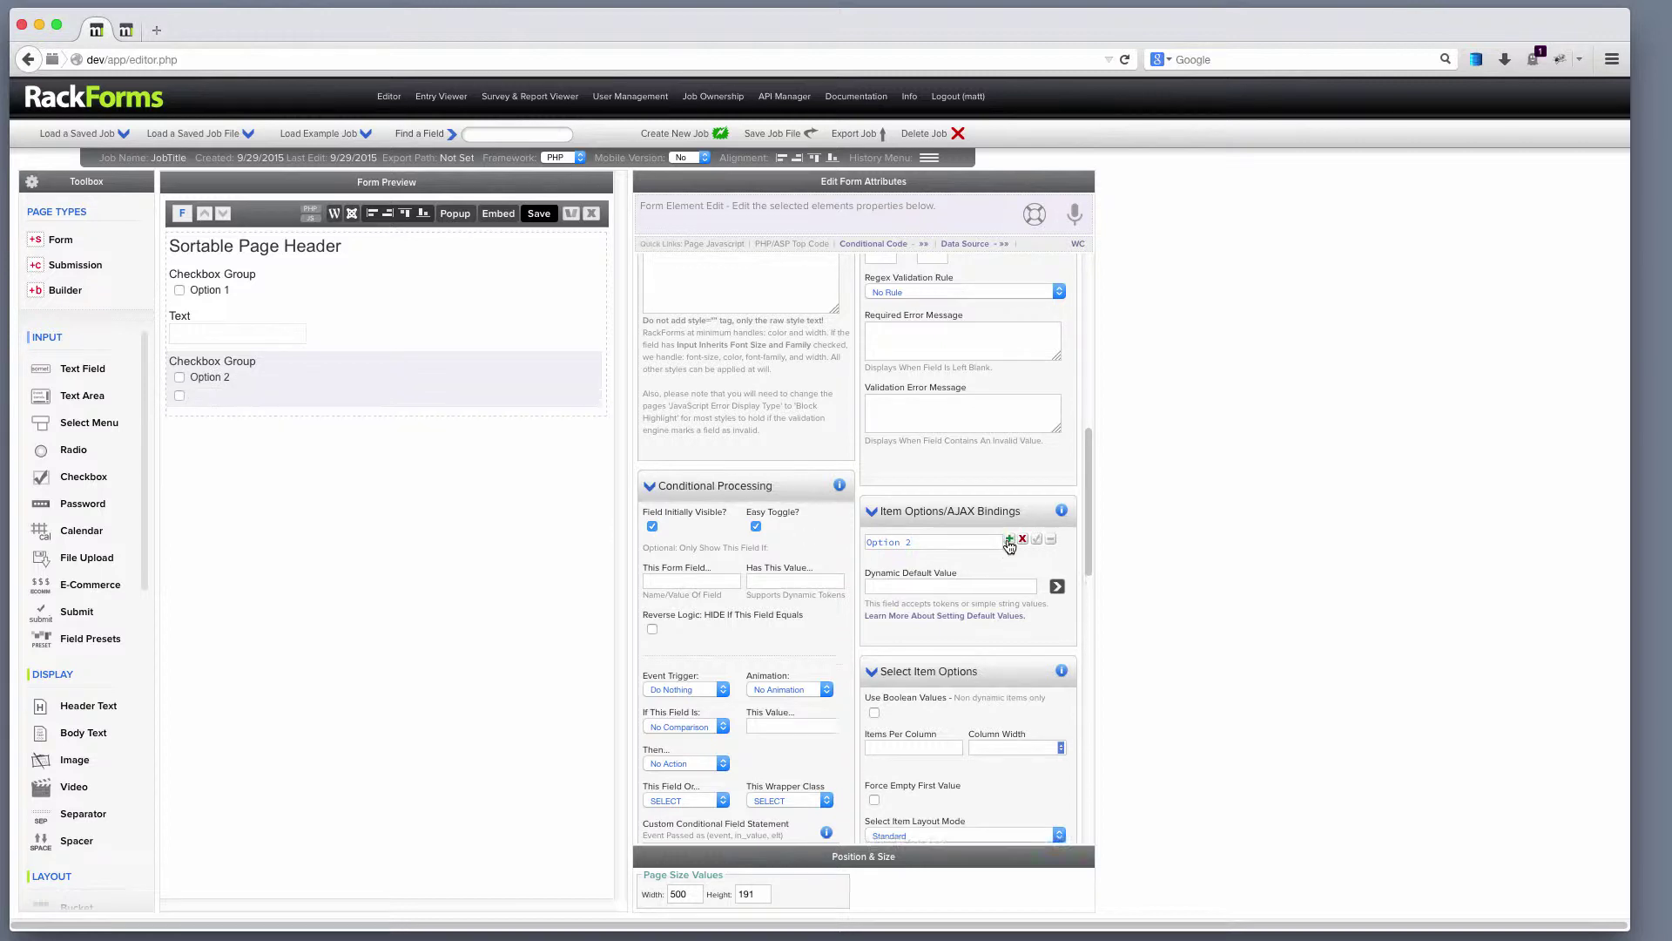
pyautogui.write('Option 3')
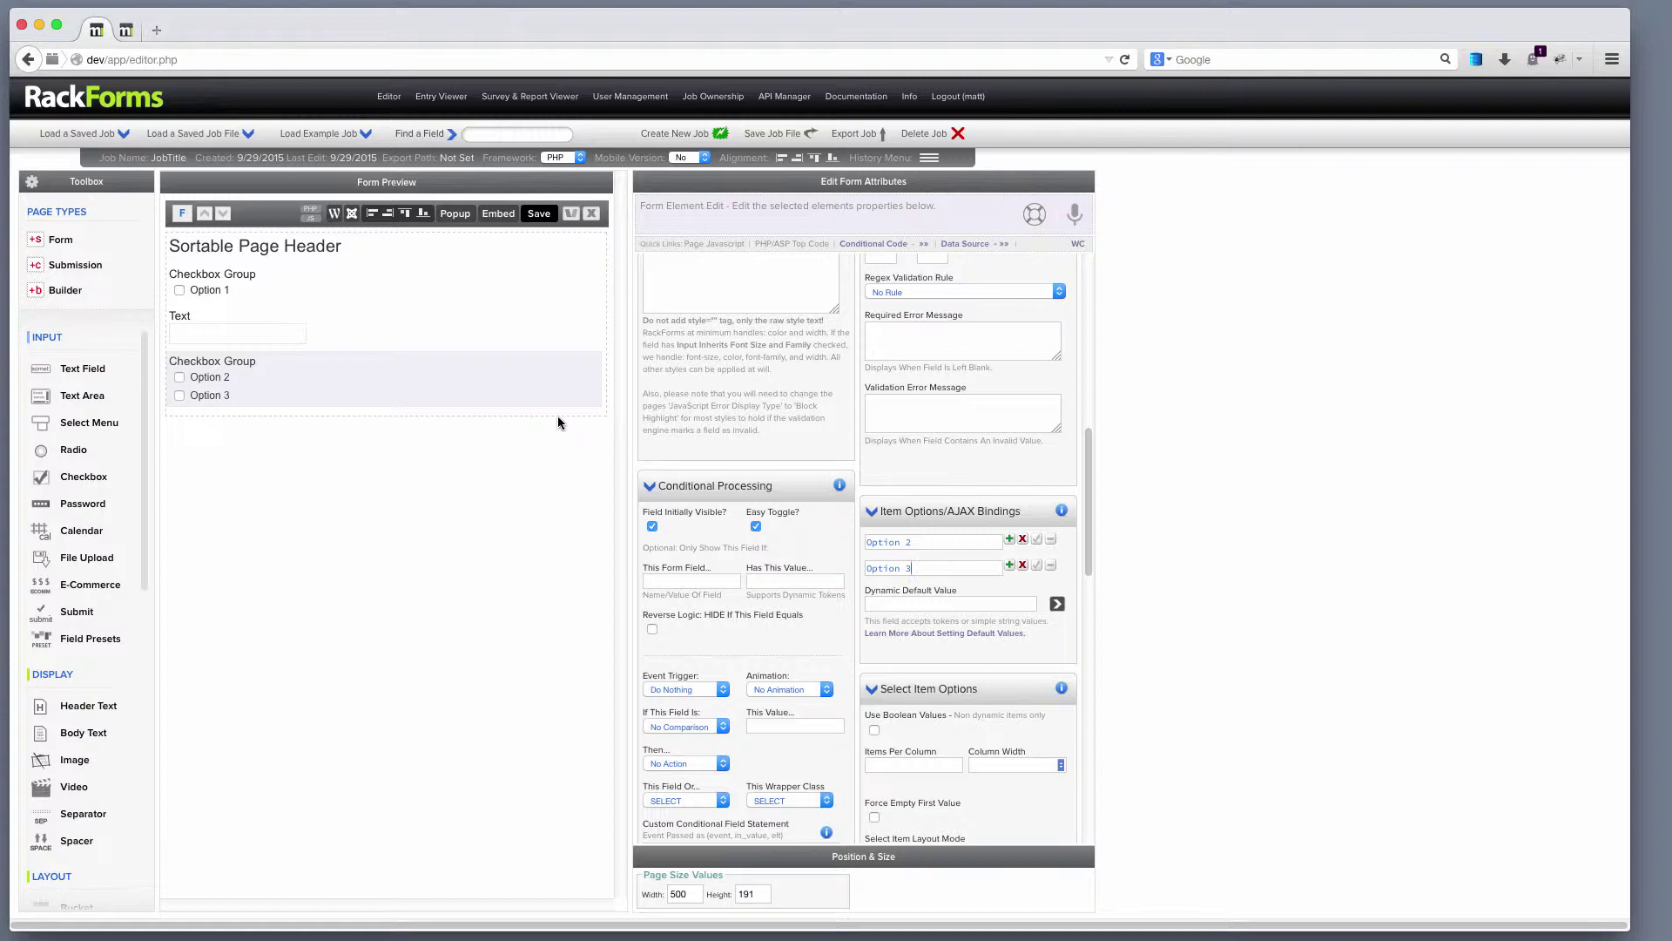
pyautogui.moveTo(438, 371)
pyautogui.moveTo(438, 371); pyautogui.dragTo(351, 338)
pyautogui.moveTo(274, 378); pyautogui.dragTo(241, 279)
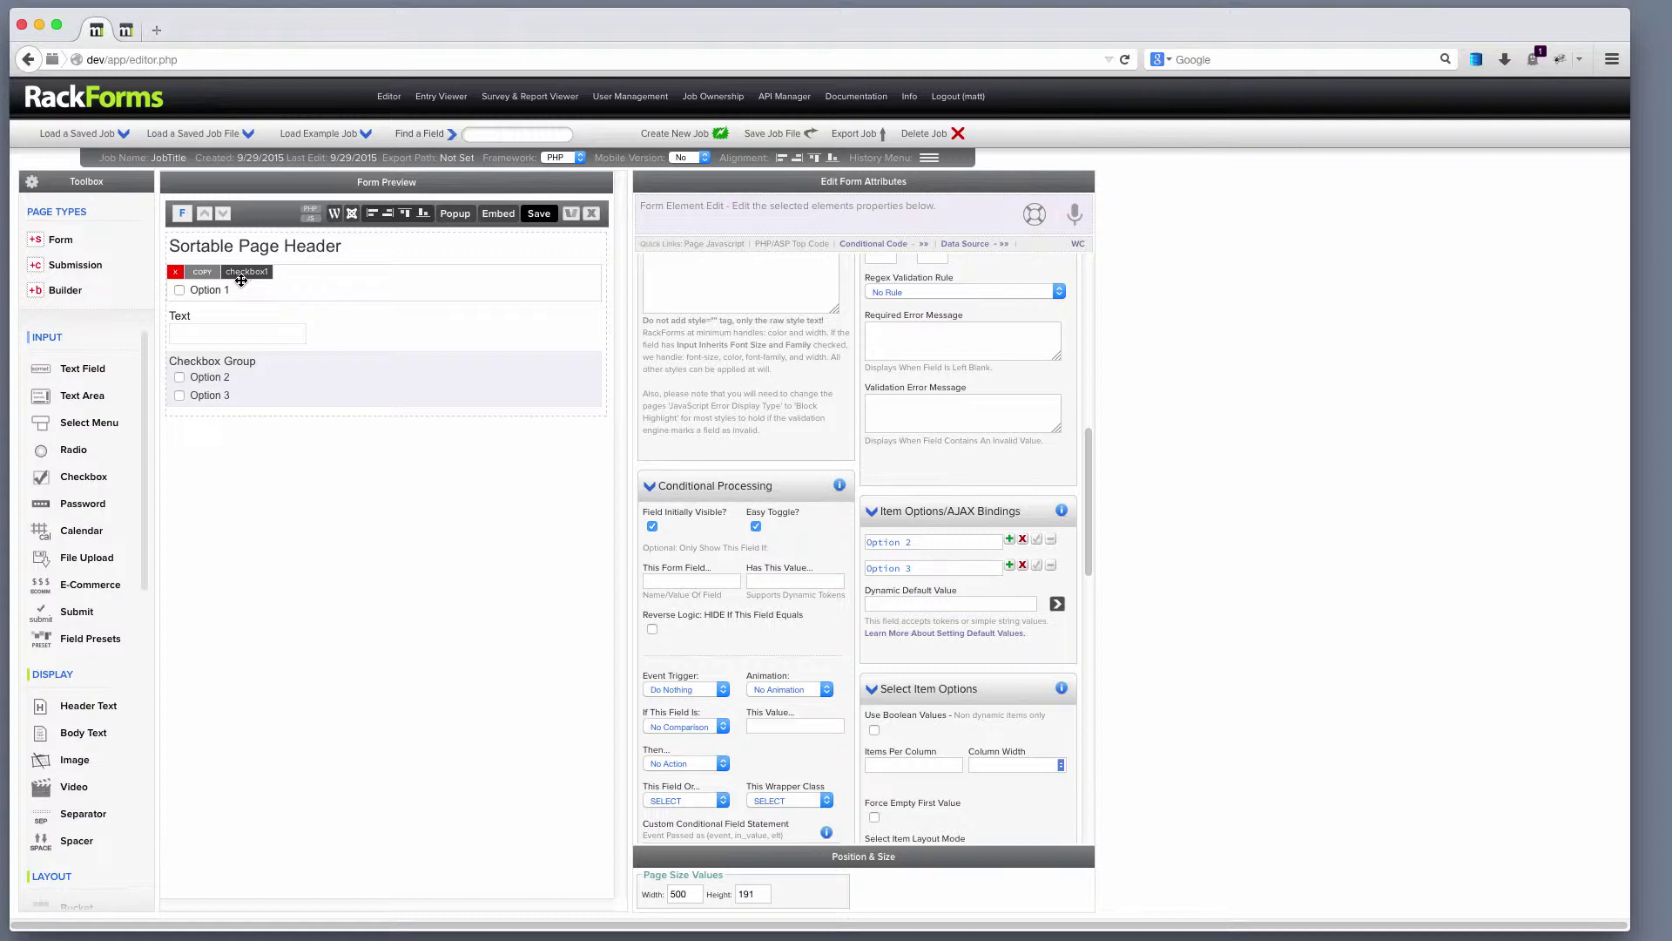
# - Rename the second checkbox group's field name from checkbox2 to checkbox1, sharing the first group's name
pyautogui.click(305, 288)
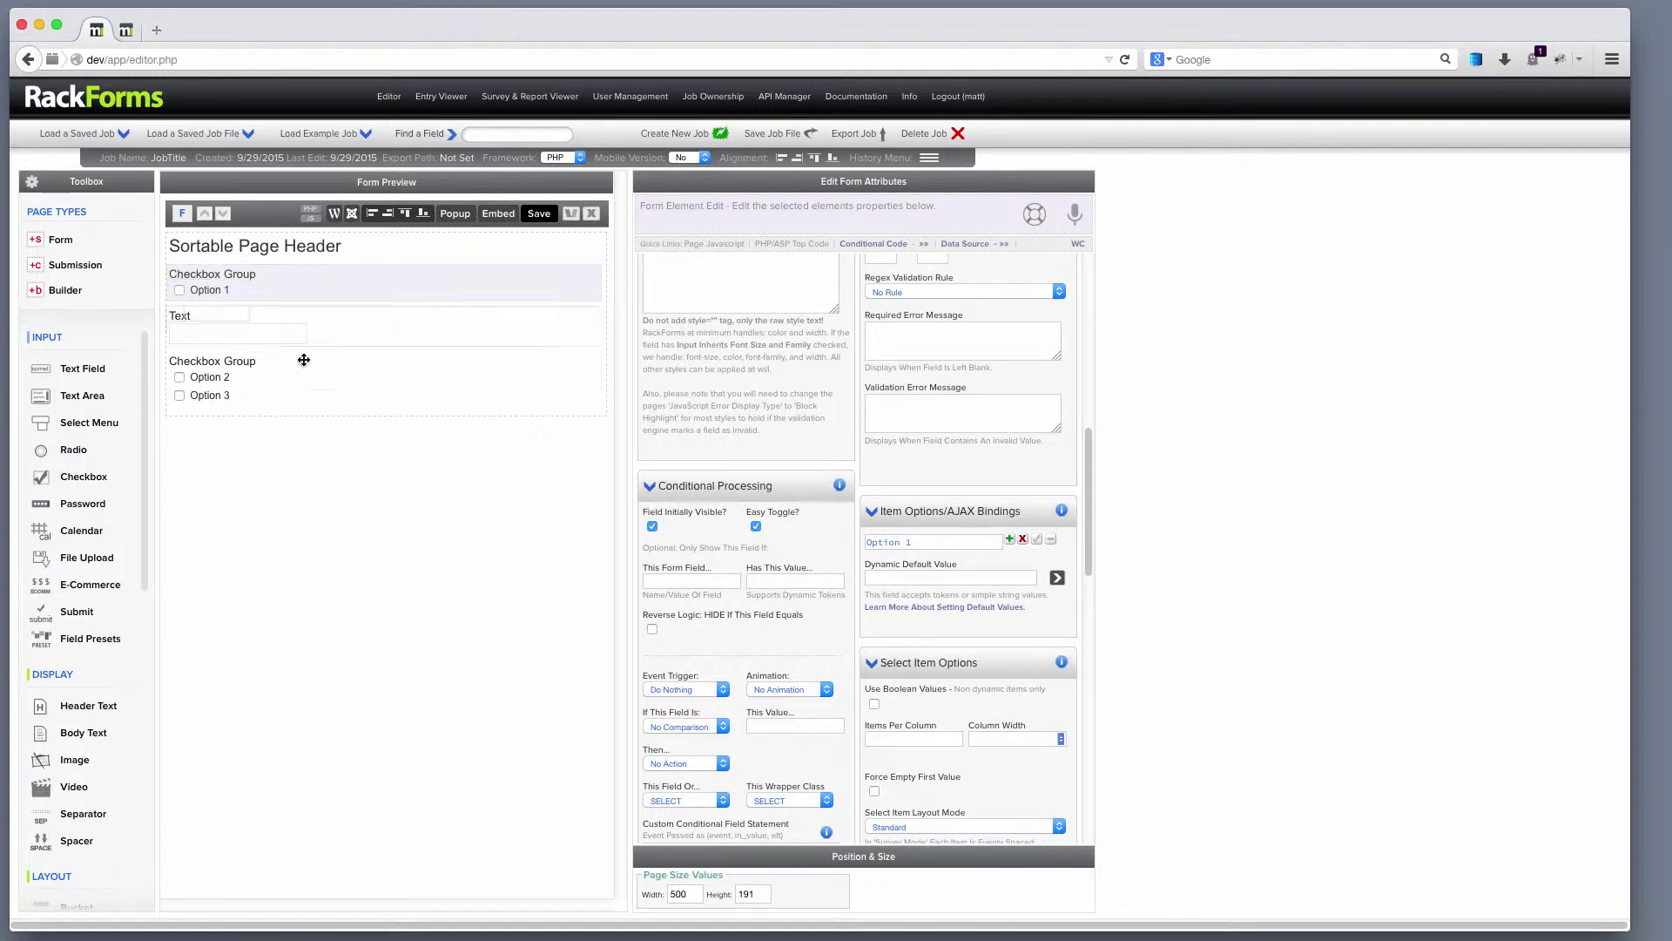
pyautogui.scroll(5, 922, 436)
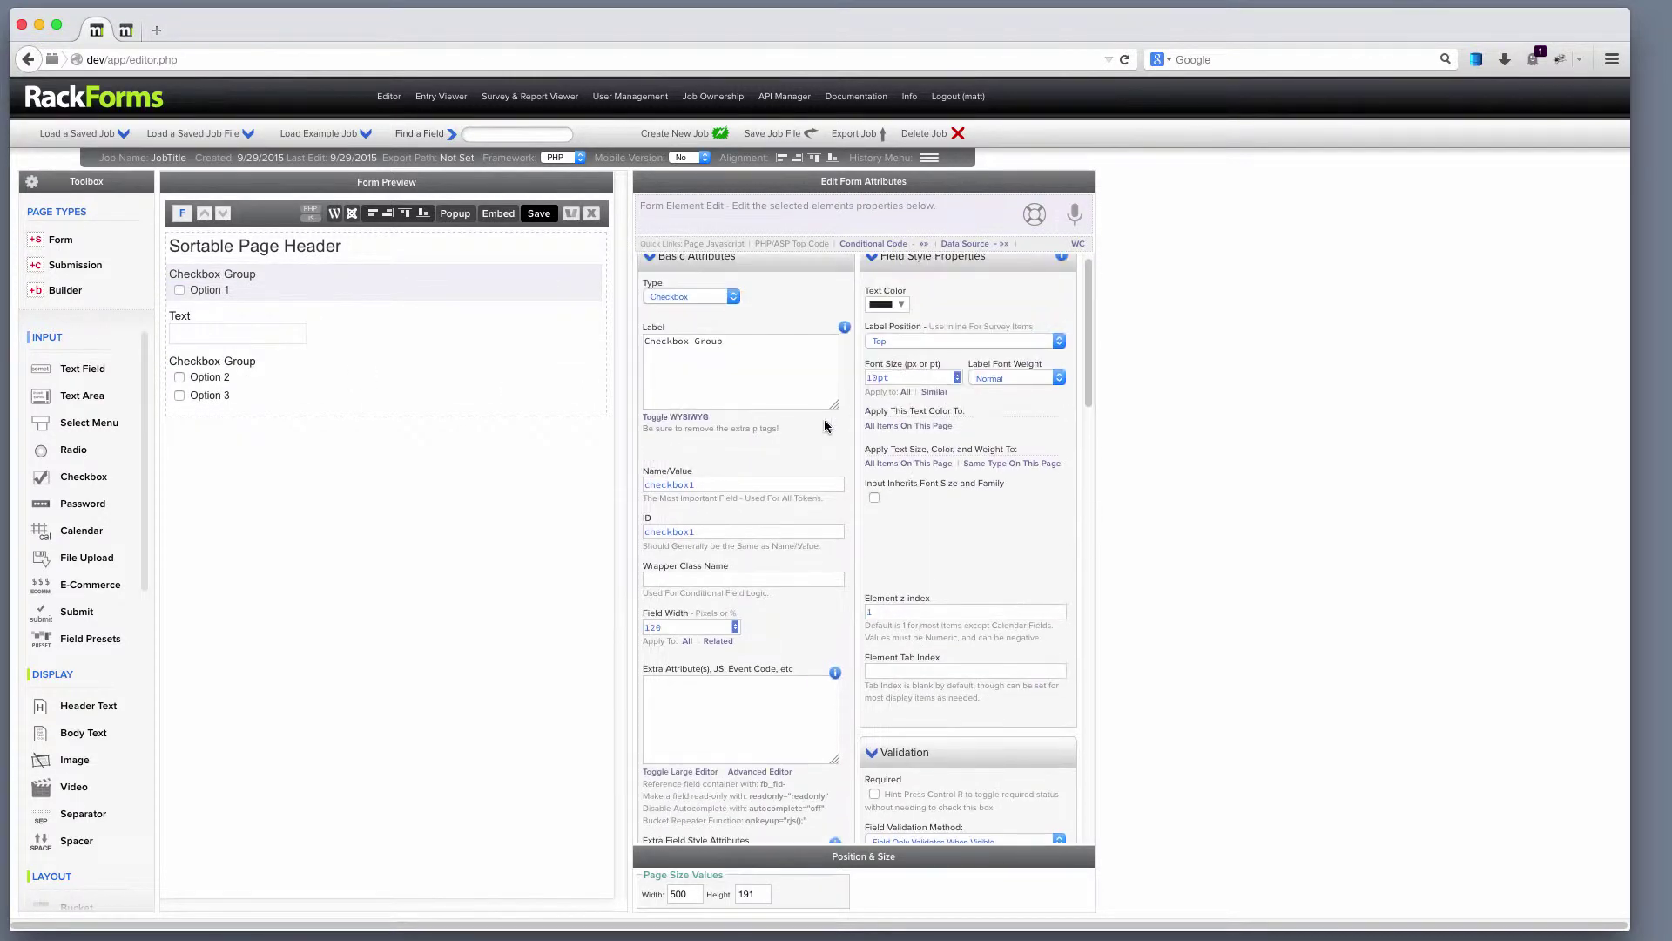
pyautogui.moveTo(694, 472); pyautogui.dragTo(640, 471)
pyautogui.moveTo(263, 279)
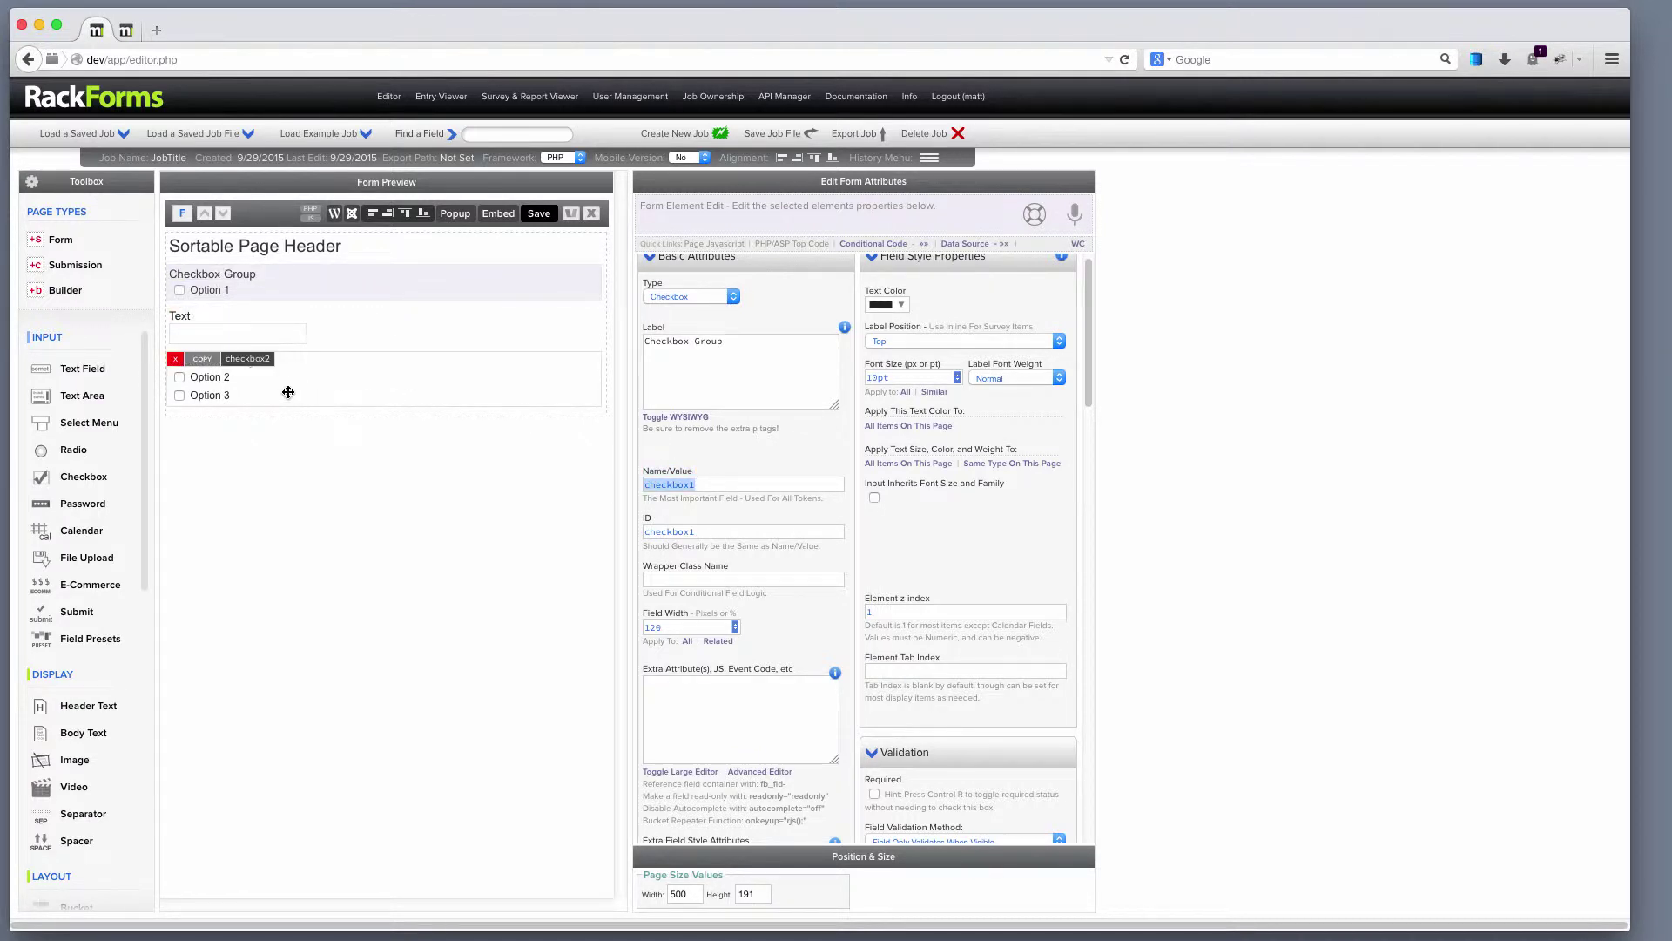
pyautogui.click(315, 401)
pyautogui.click(701, 483)
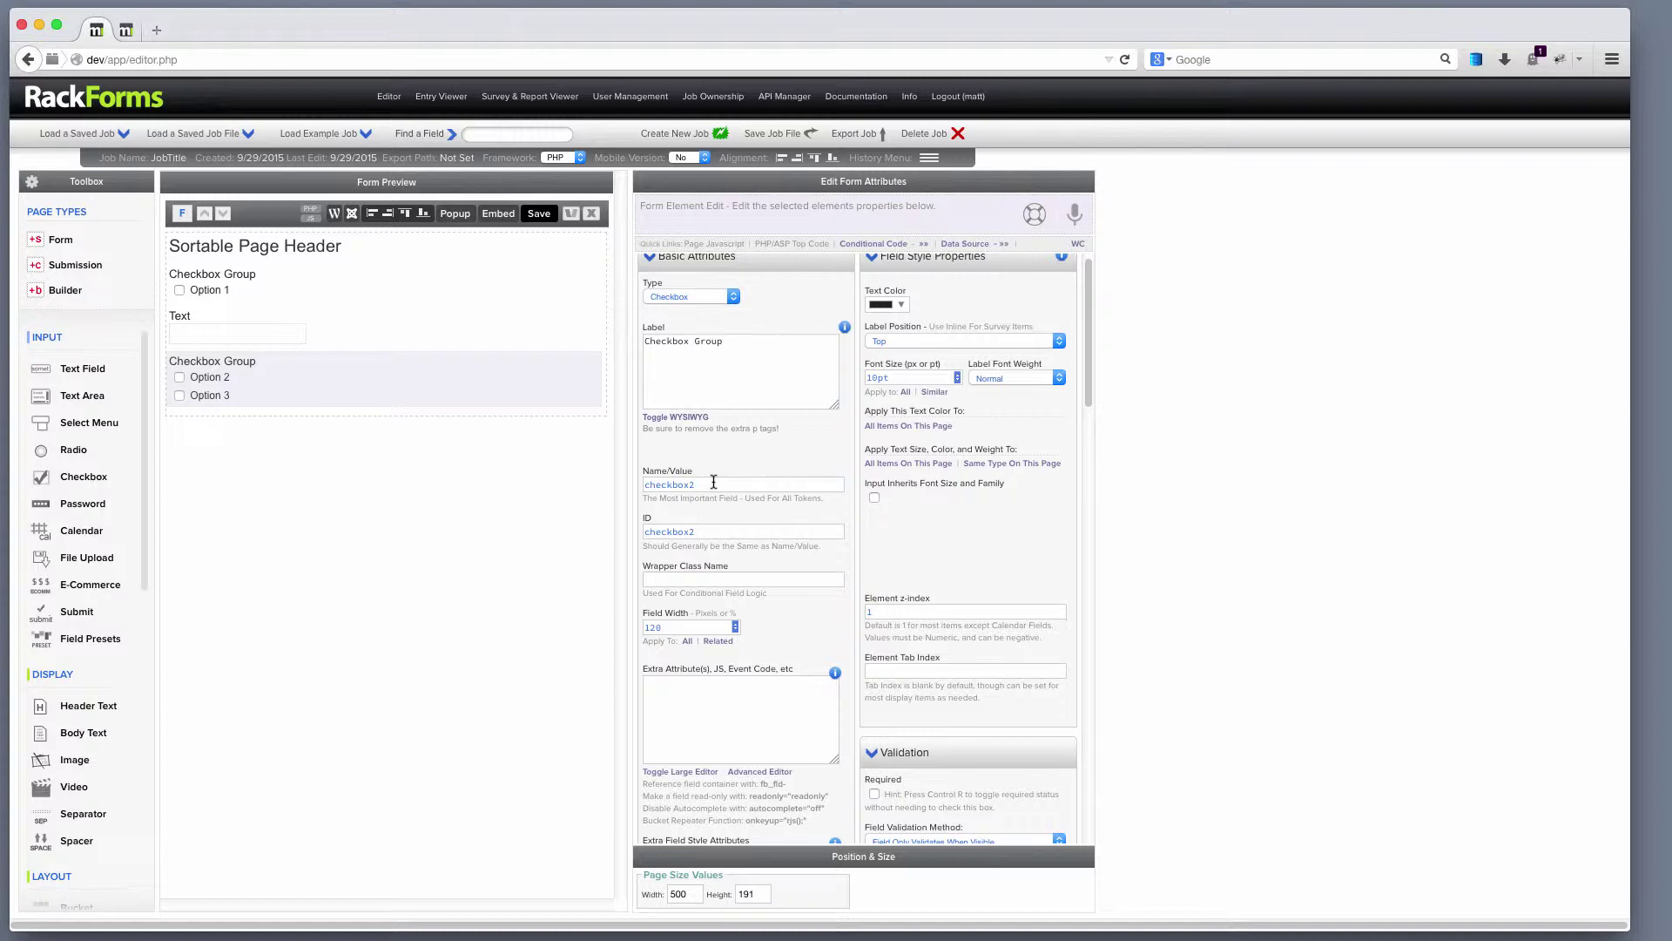
pyautogui.press('BackSpace')
pyautogui.write('1')
pyautogui.press('Tab')
# - Review the Text field and second group, confirming the shared name checkbox1
pyautogui.click(333, 321)
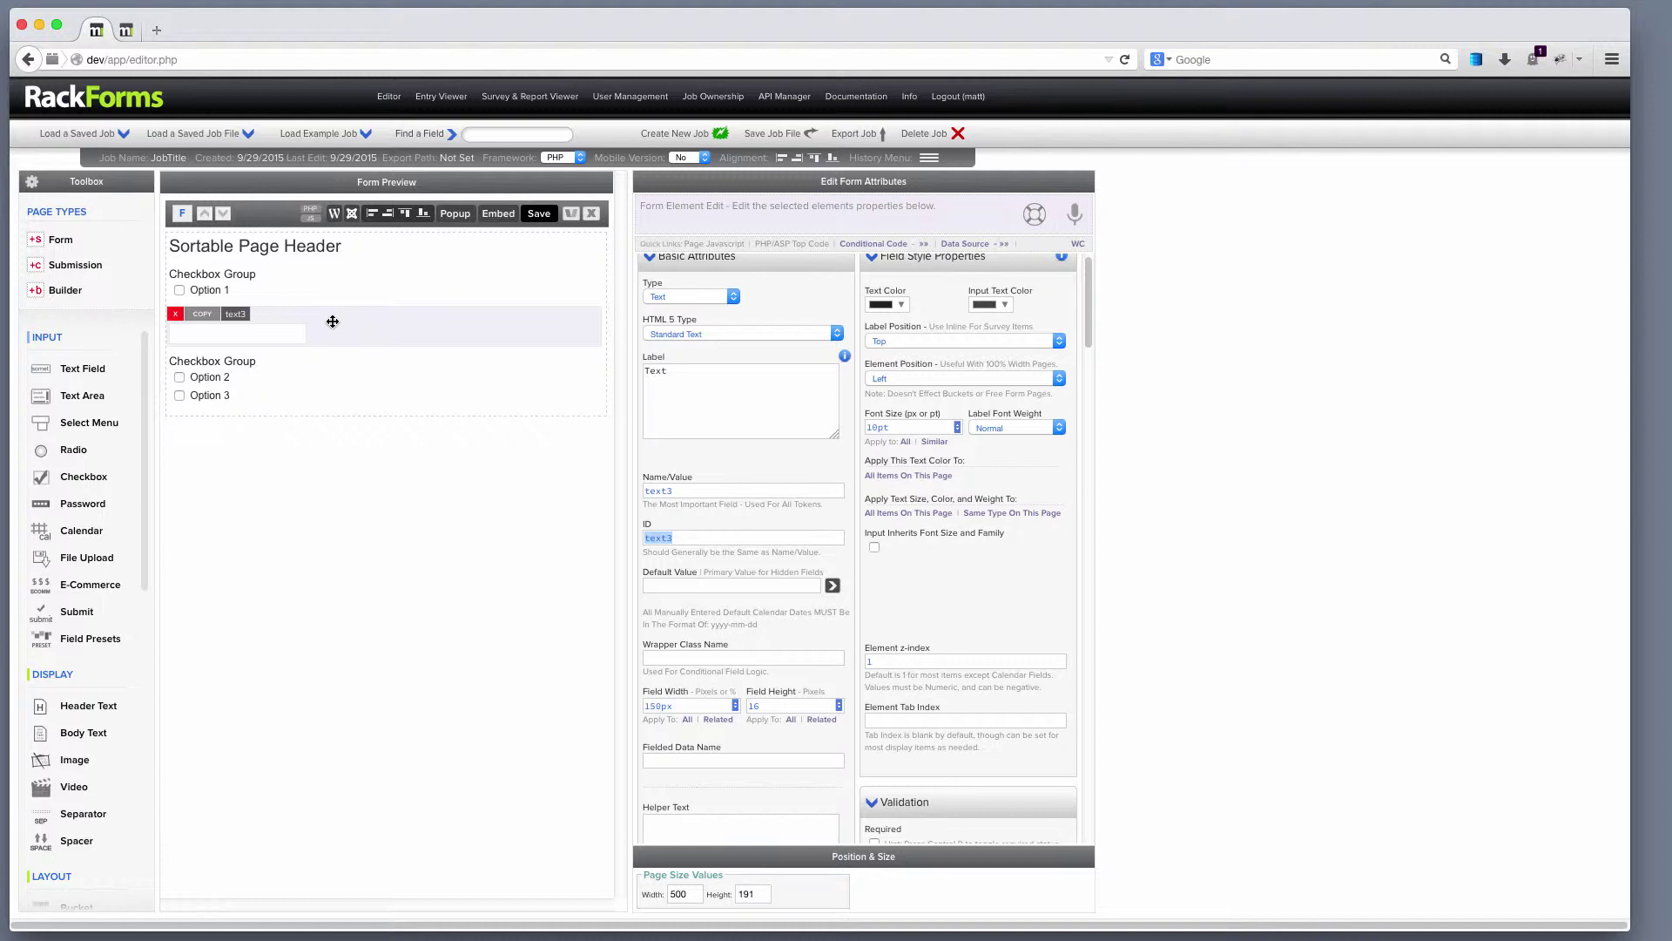
pyautogui.click(298, 369)
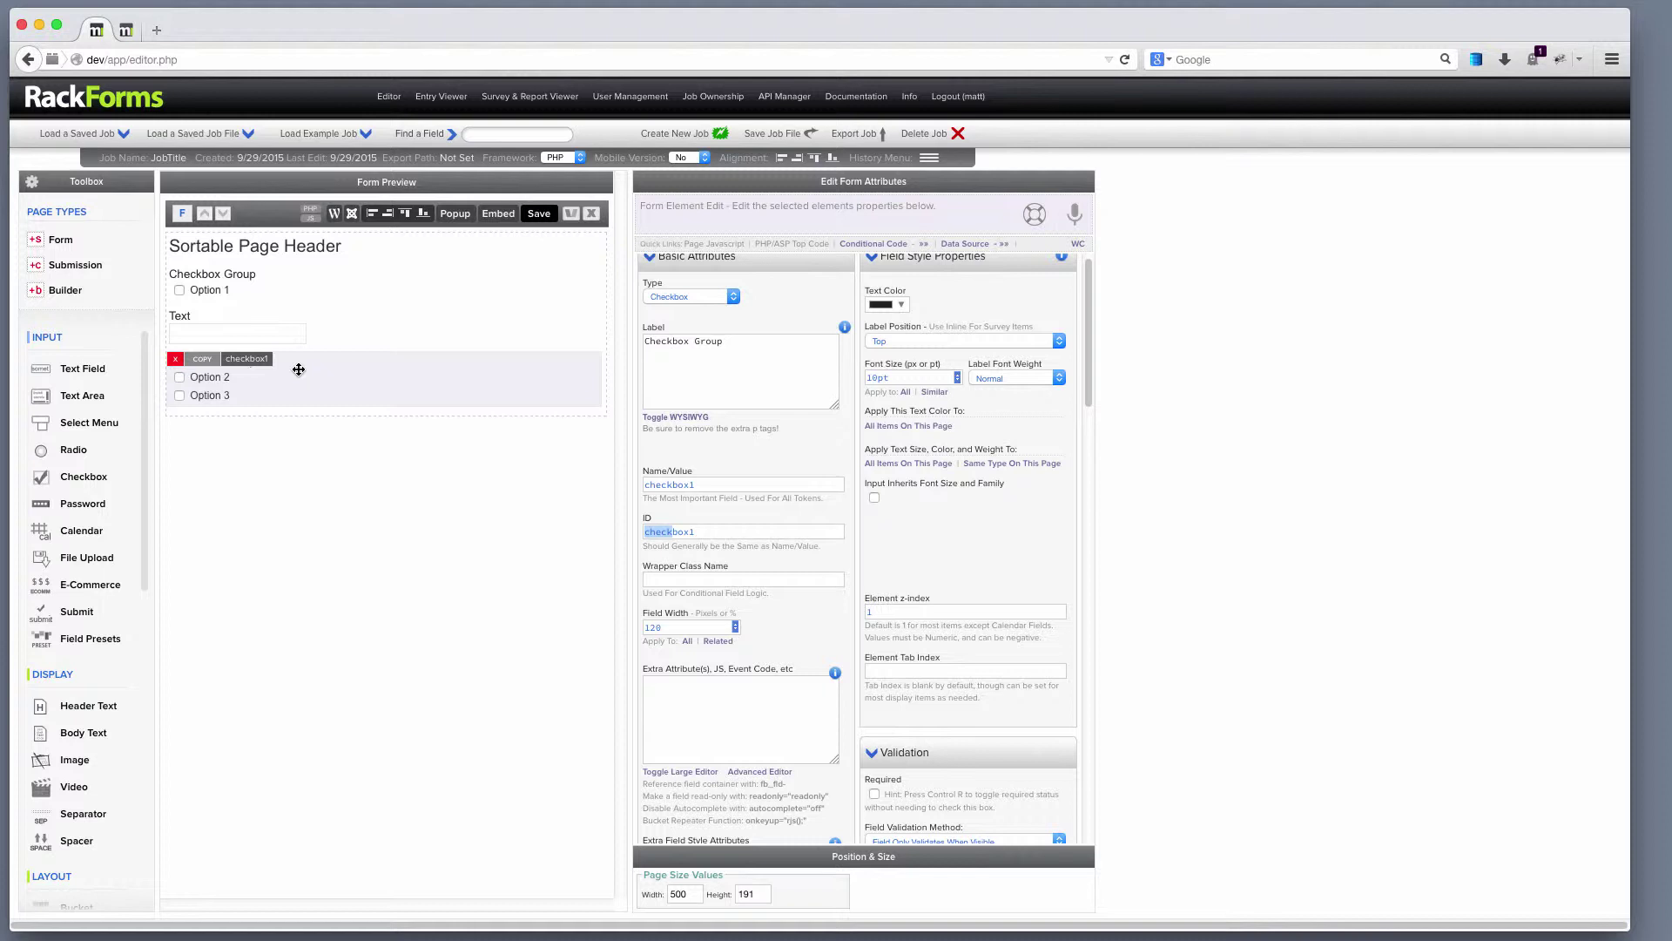
pyautogui.moveTo(299, 369); pyautogui.dragTo(251, 287)
pyautogui.moveTo(721, 485); pyautogui.dragTo(643, 484)
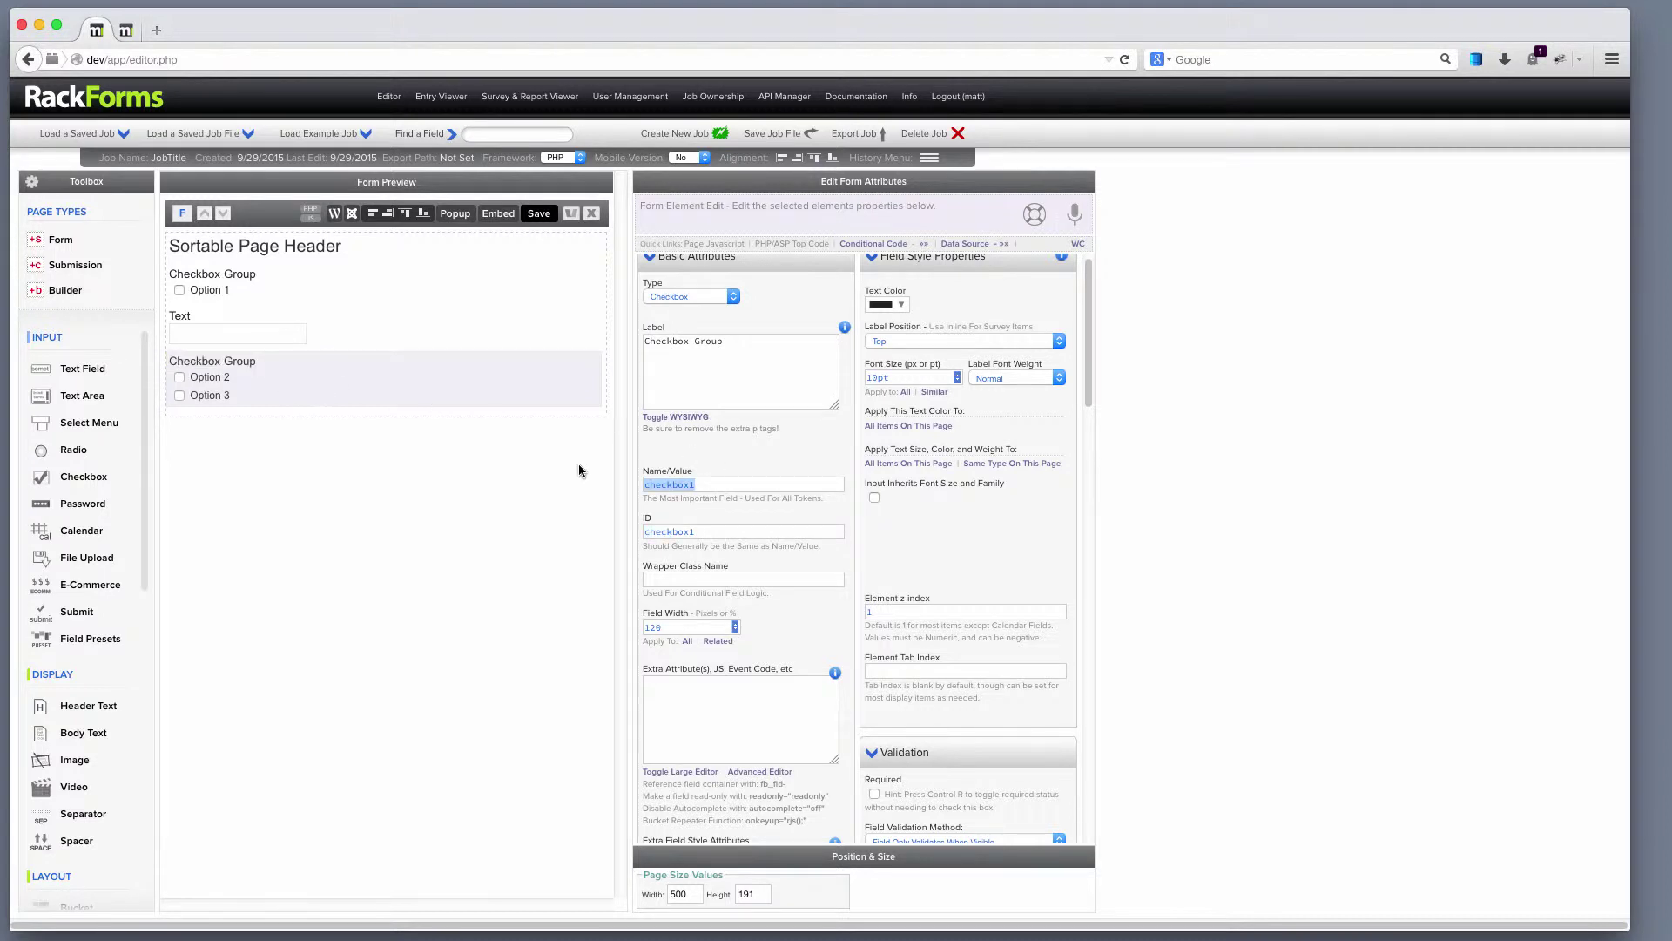
pyautogui.click(394, 330)
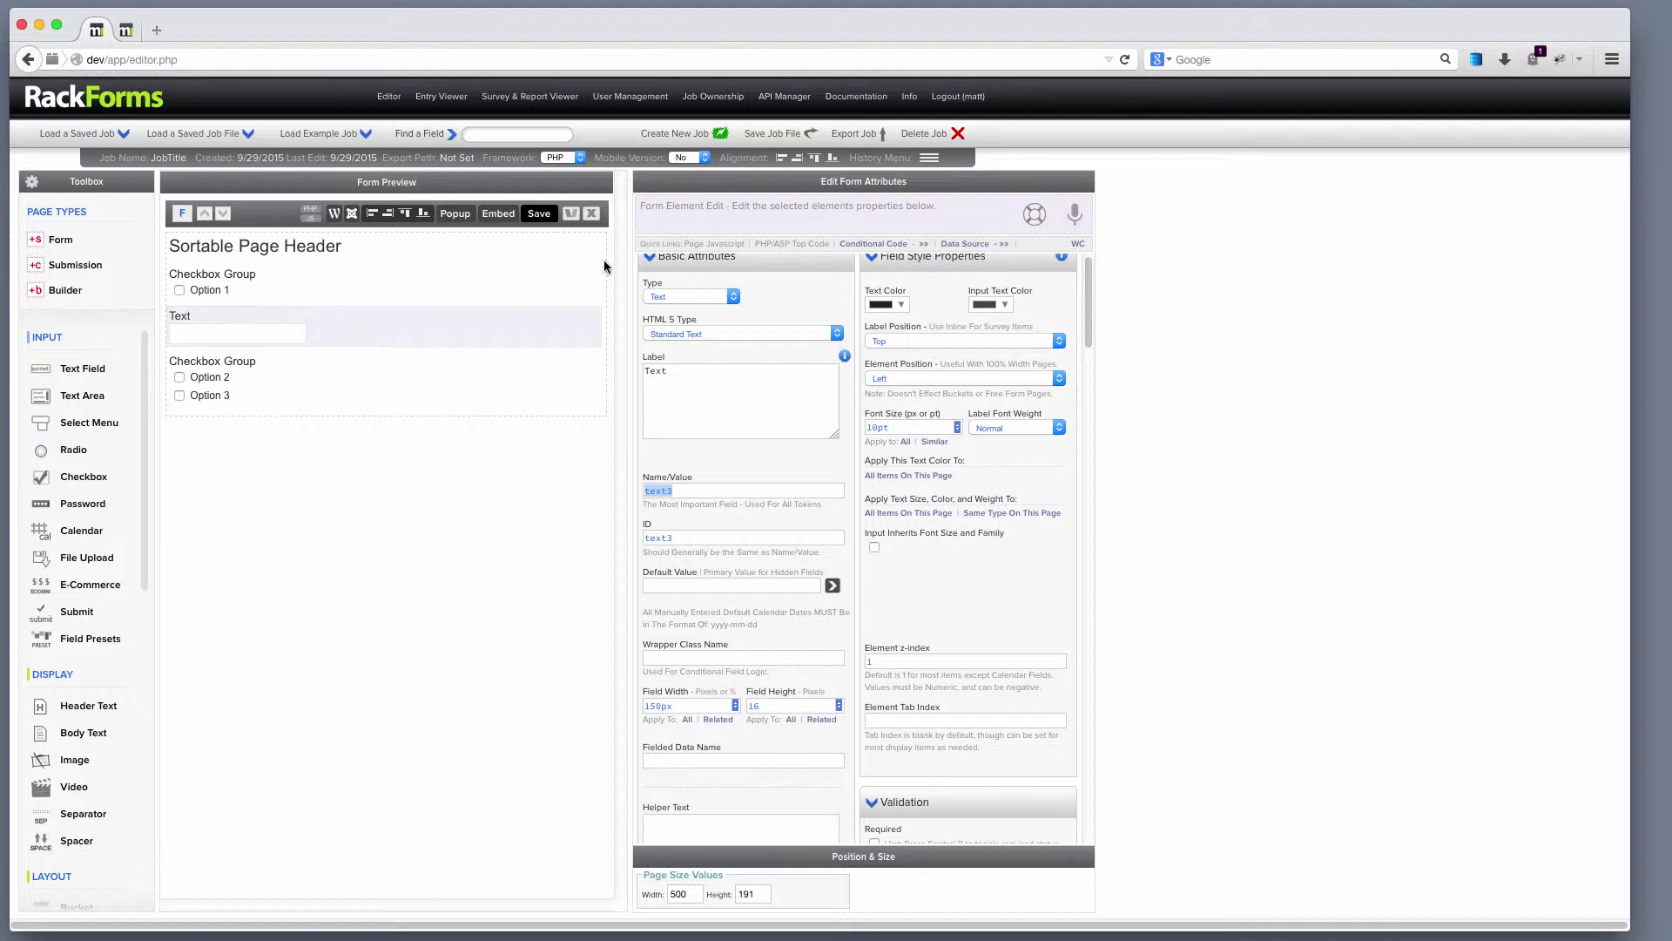
# - Make the Text field initially hidden with Easy Toggle, then save and preview the form
pyautogui.click(537, 214)
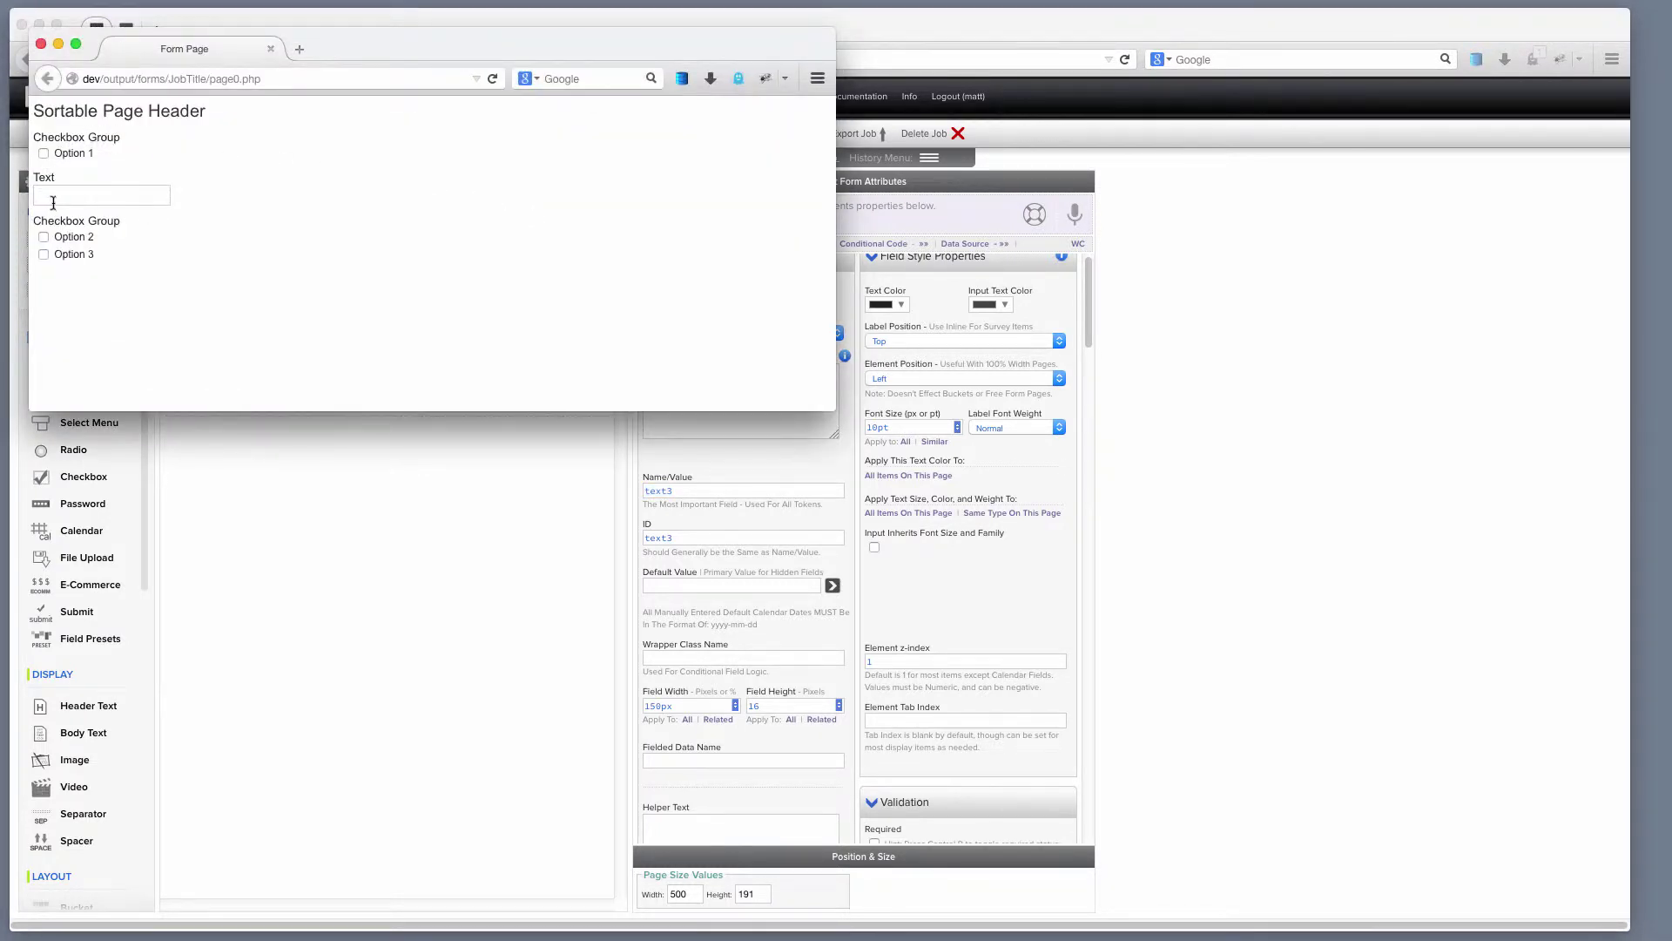
pyautogui.click(41, 44)
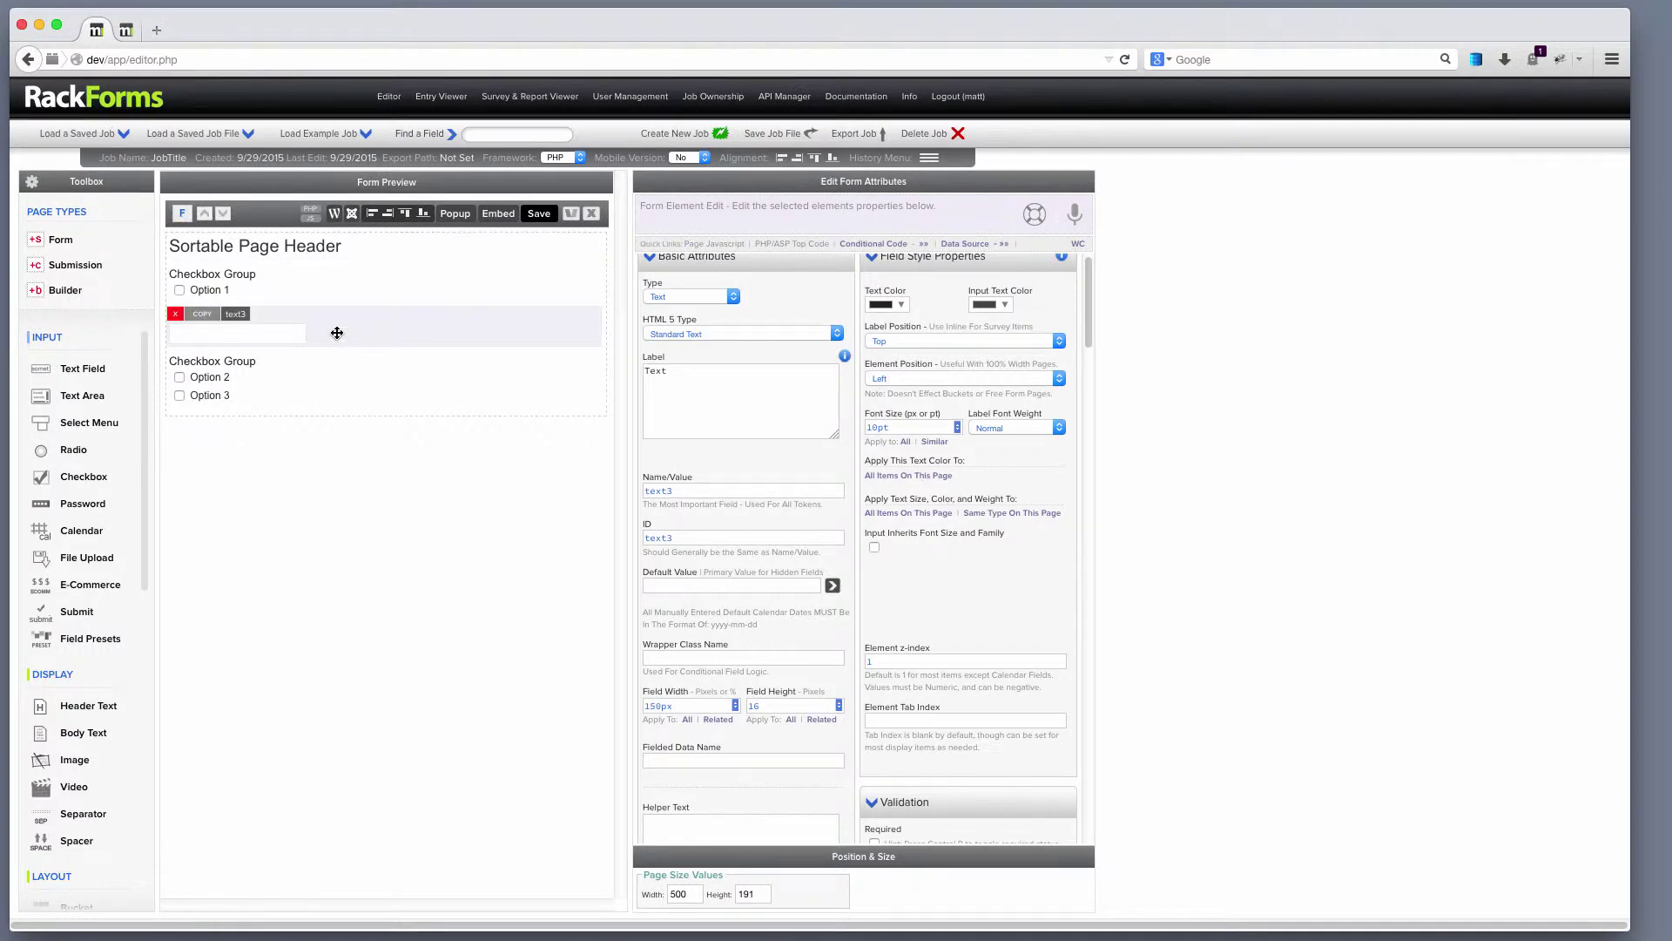
pyautogui.click(924, 244)
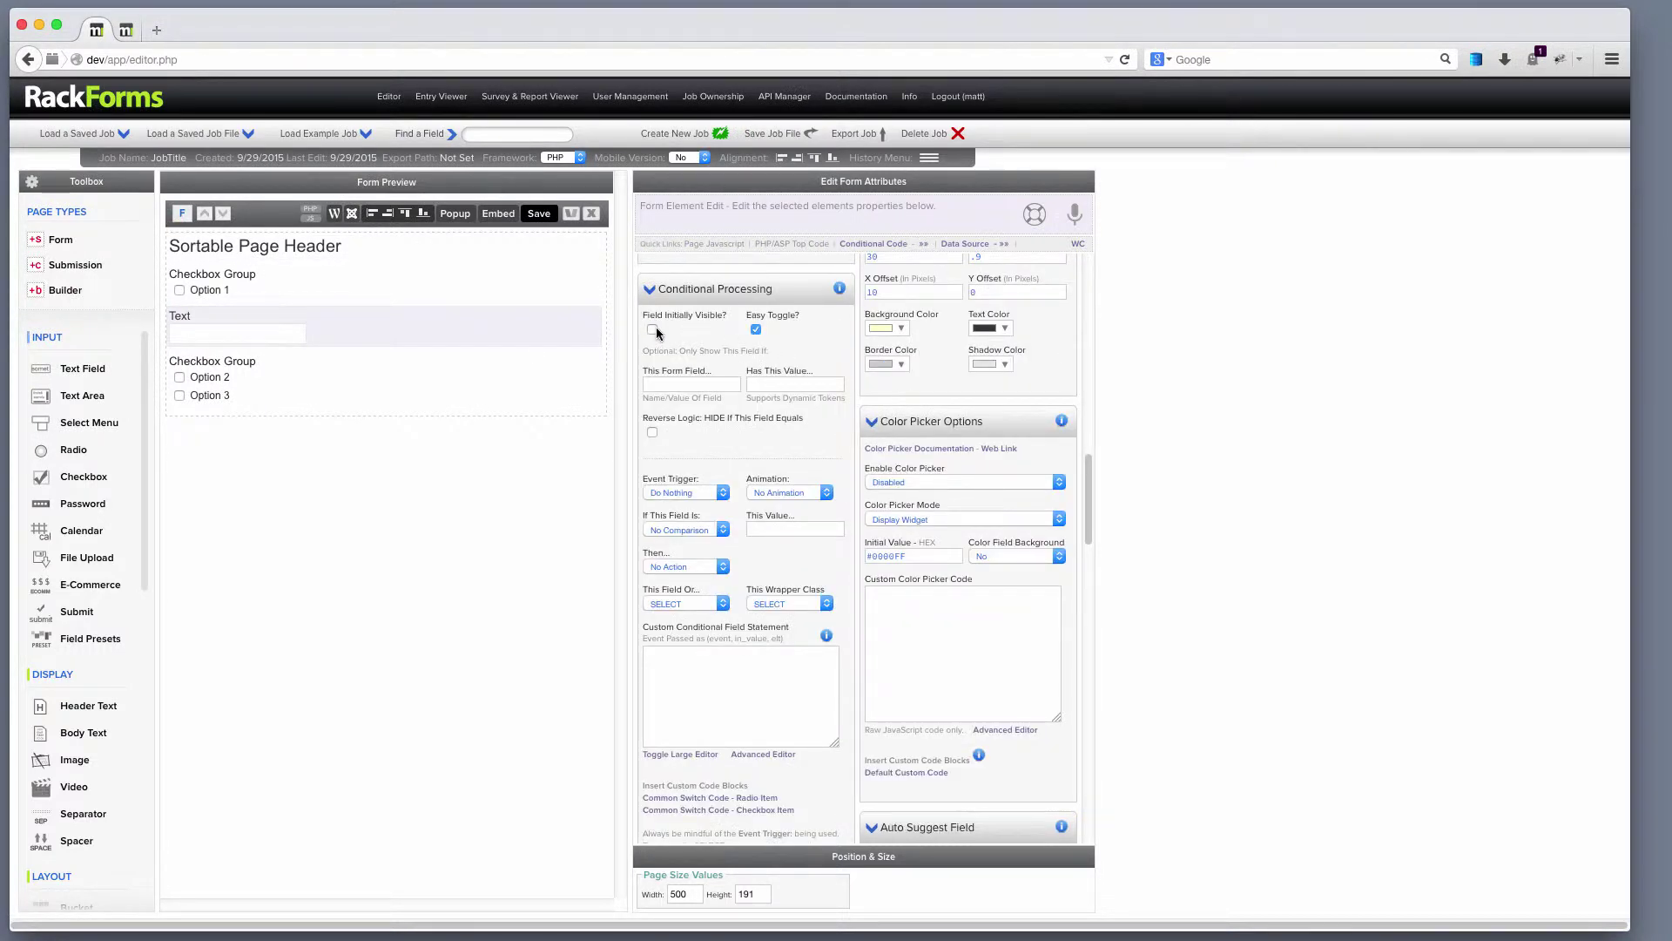
pyautogui.click(536, 215)
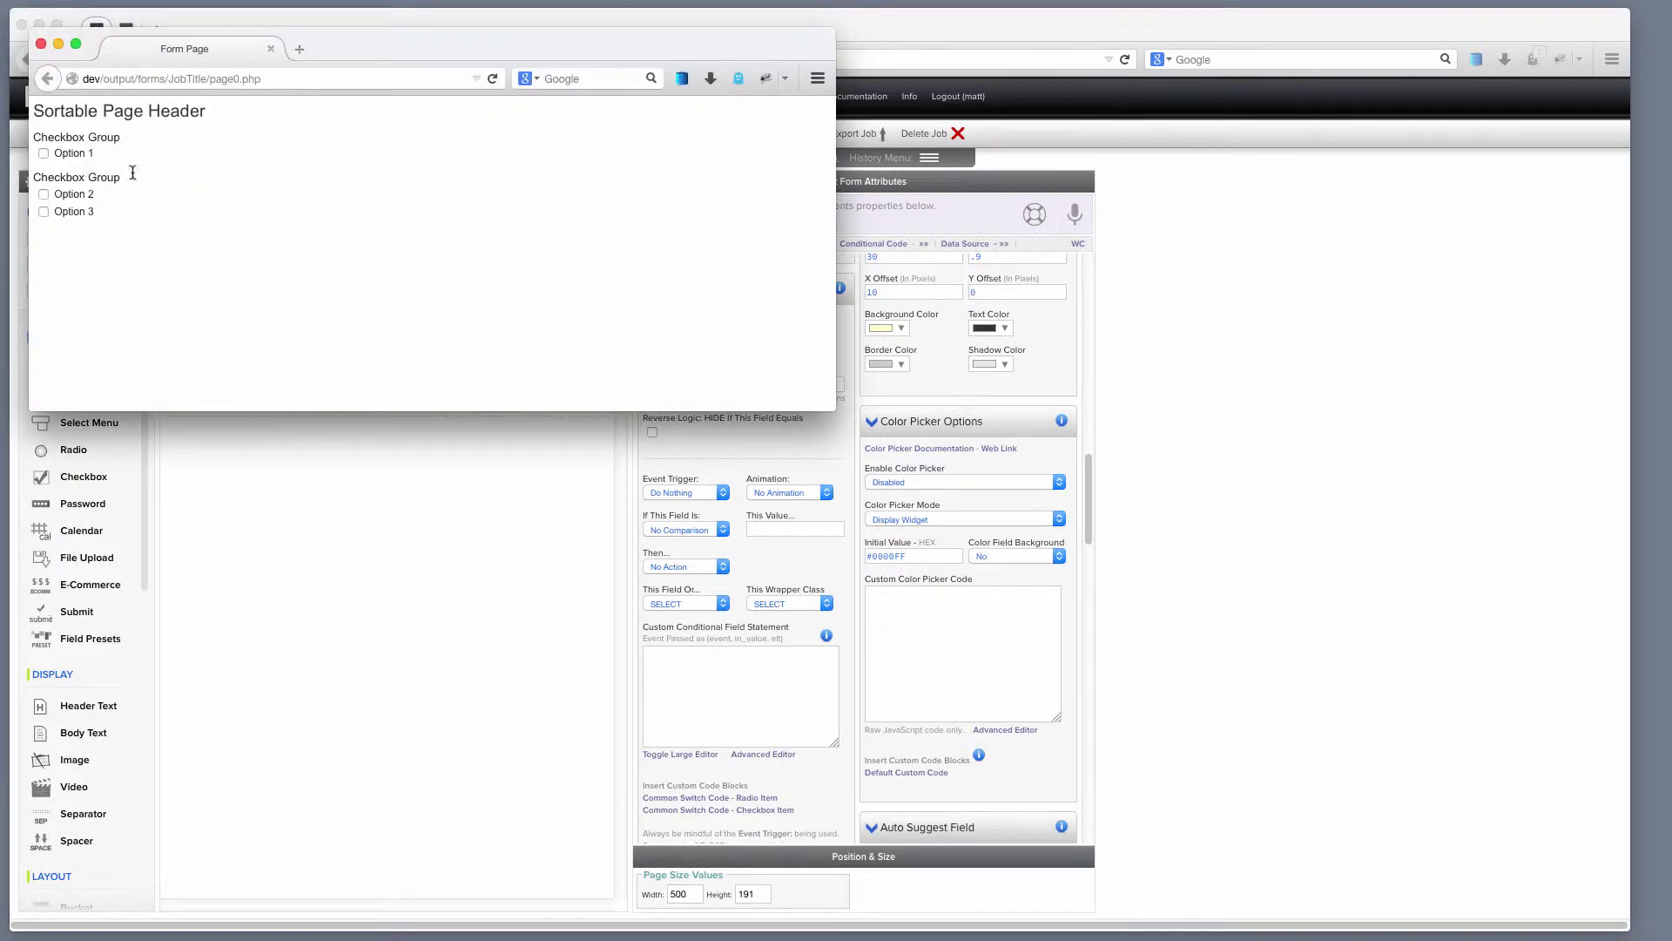
# - Highlight the rendered groups' labels and Options 1–3 to check the layout
pyautogui.moveTo(100, 186); pyautogui.dragTo(40, 141)
pyautogui.click(40, 141)
pyautogui.moveTo(133, 213); pyautogui.dragTo(32, 138)
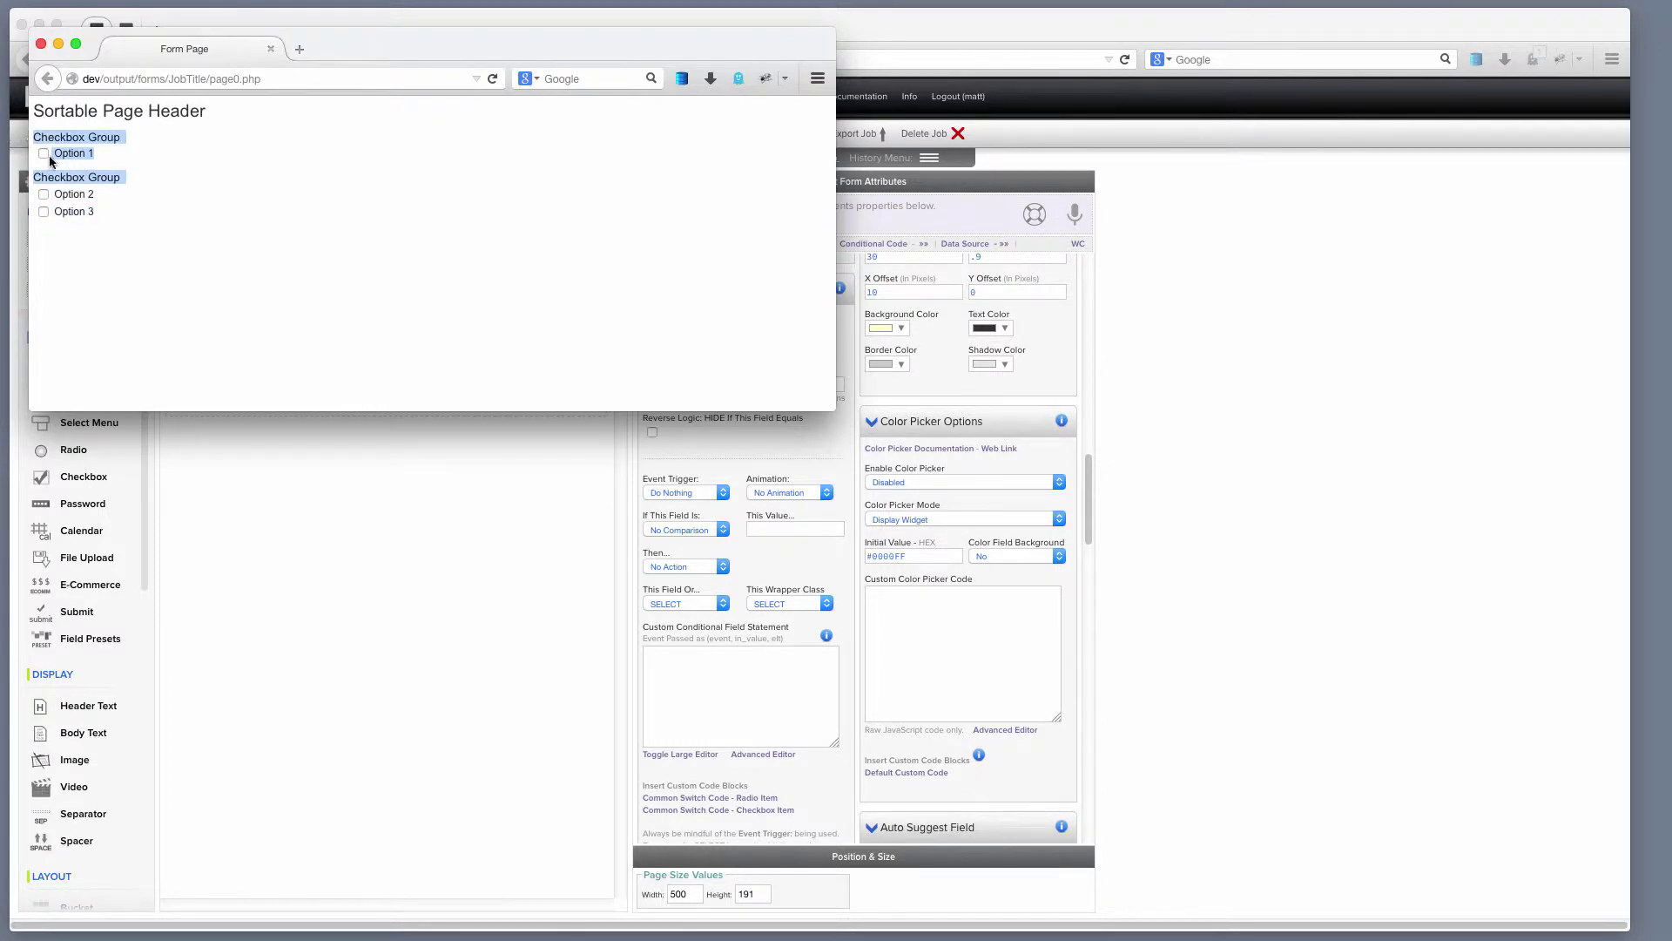
pyautogui.click(68, 169)
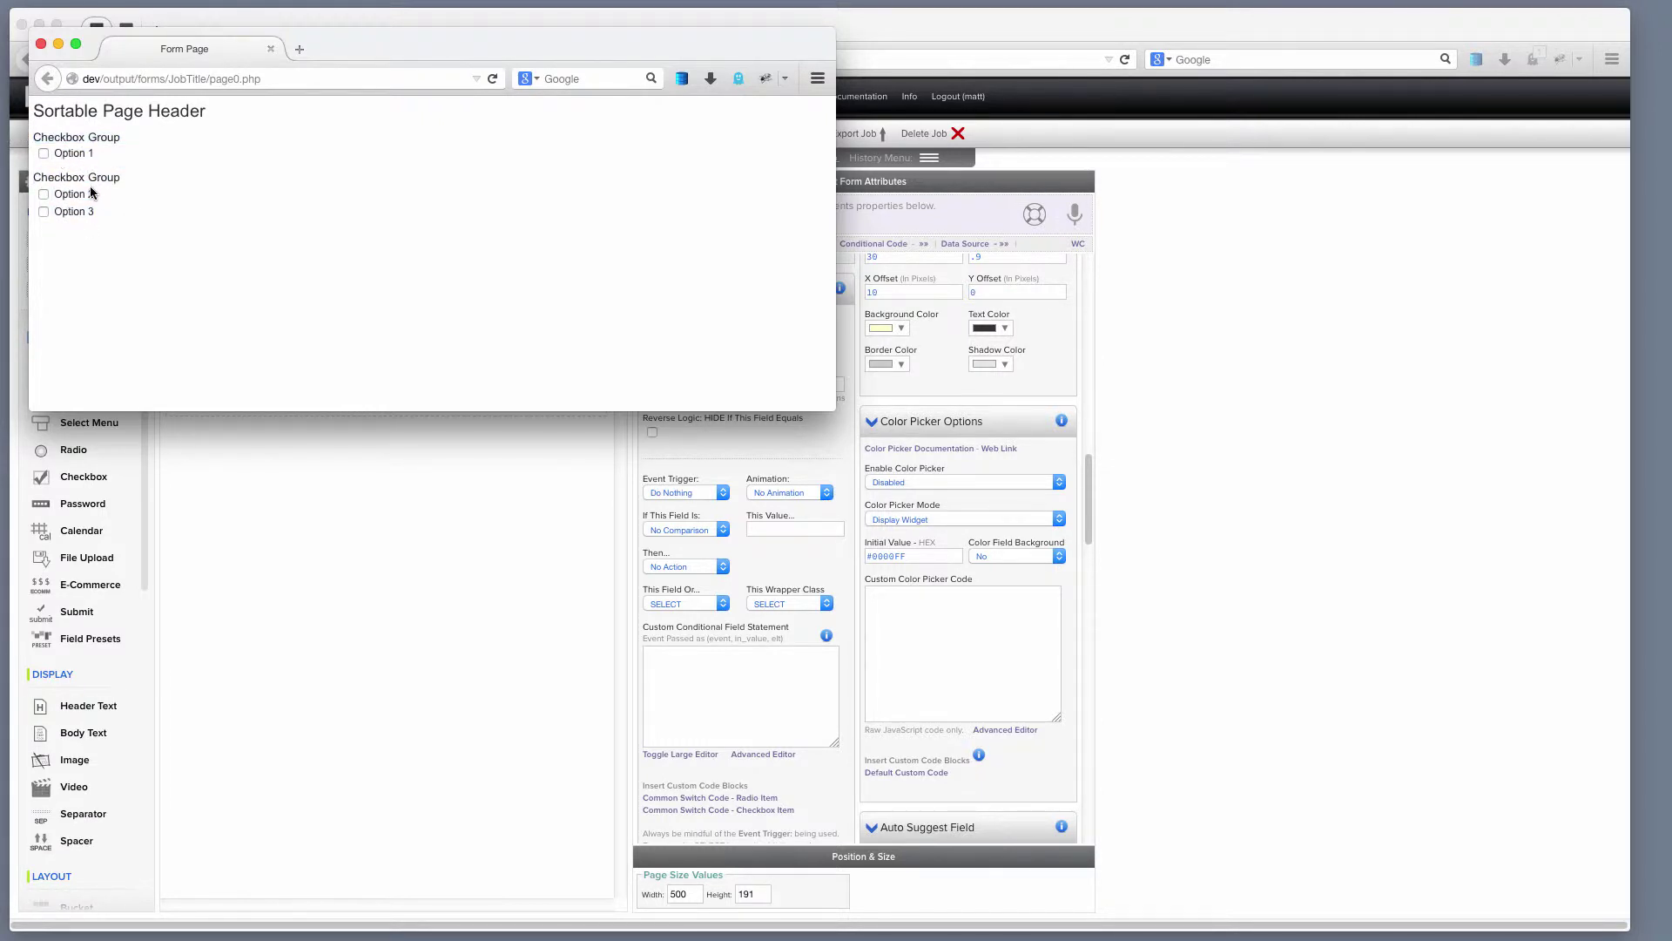
# - Delete the second checkbox group's 'Checkbox Group' label text
pyautogui.click(41, 43)
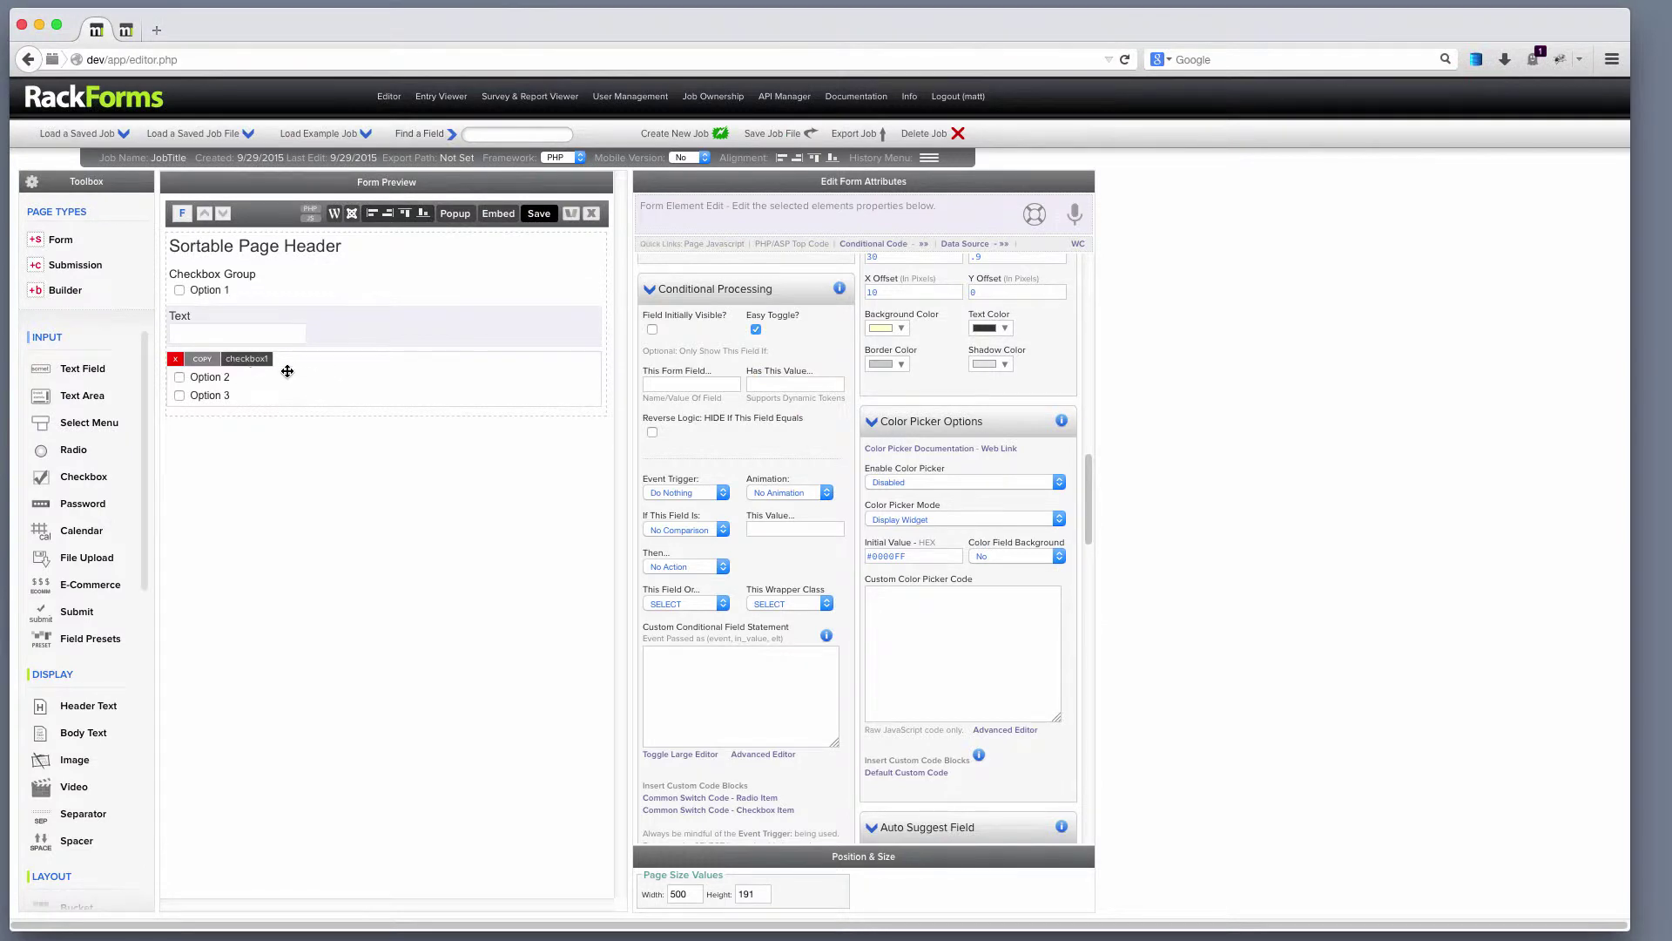
pyautogui.click(288, 367)
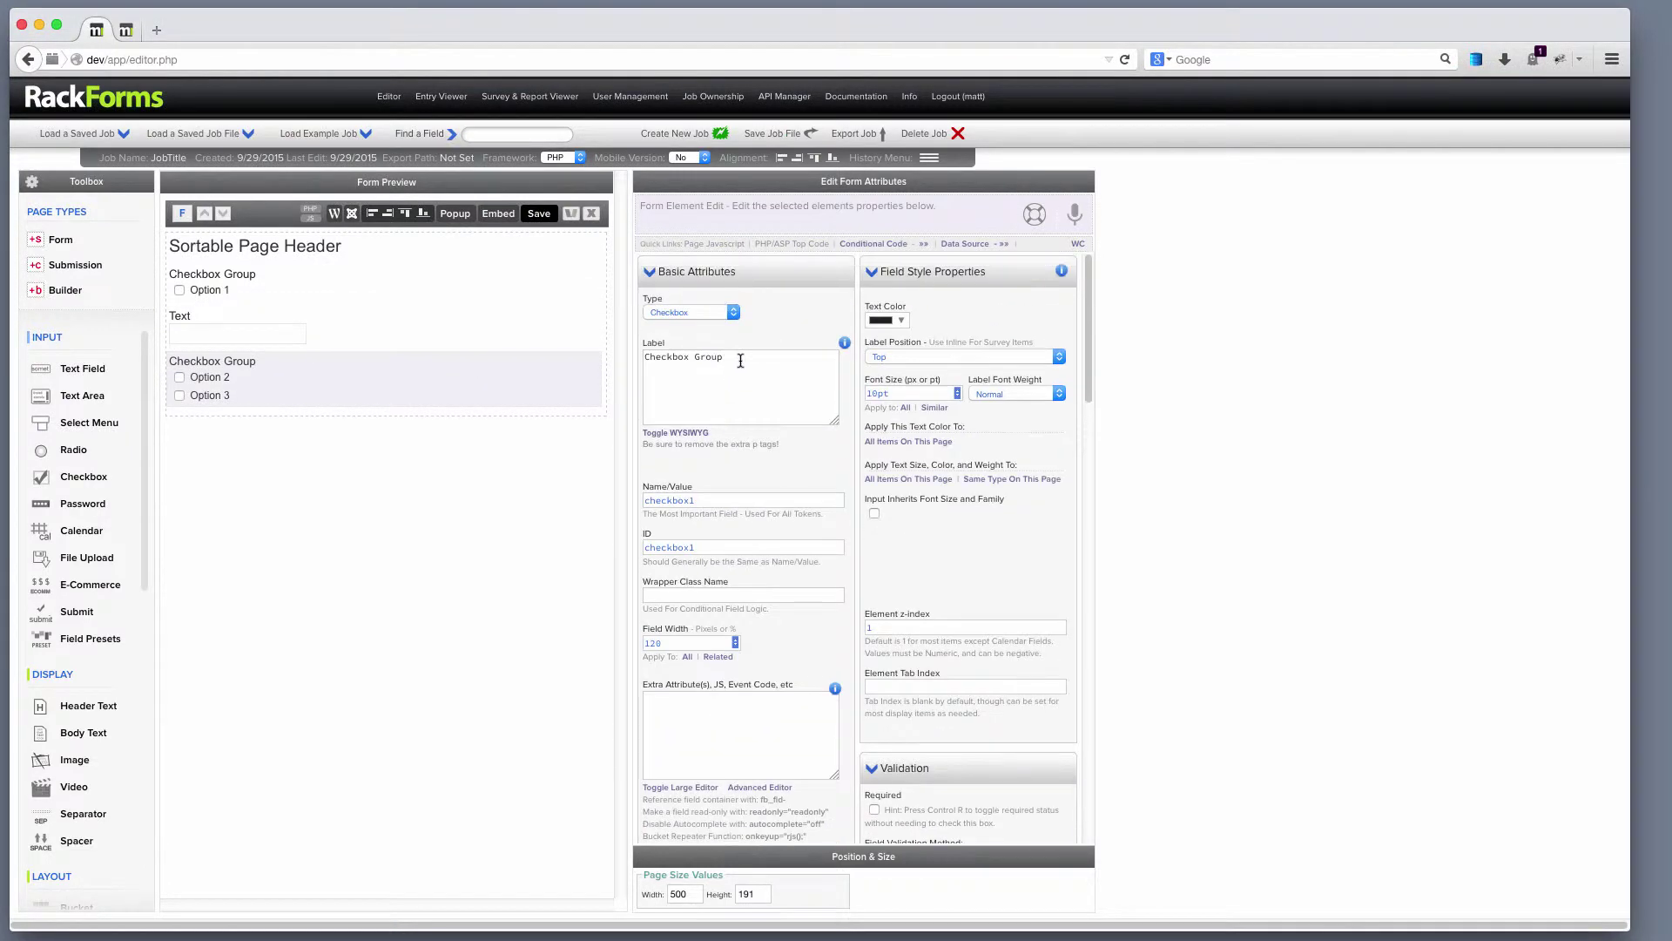
pyautogui.moveTo(740, 359); pyautogui.dragTo(573, 355)
pyautogui.press('BackSpace')
# - Save and preview the form with Firebug open in an enlarged window
pyautogui.click(538, 215)
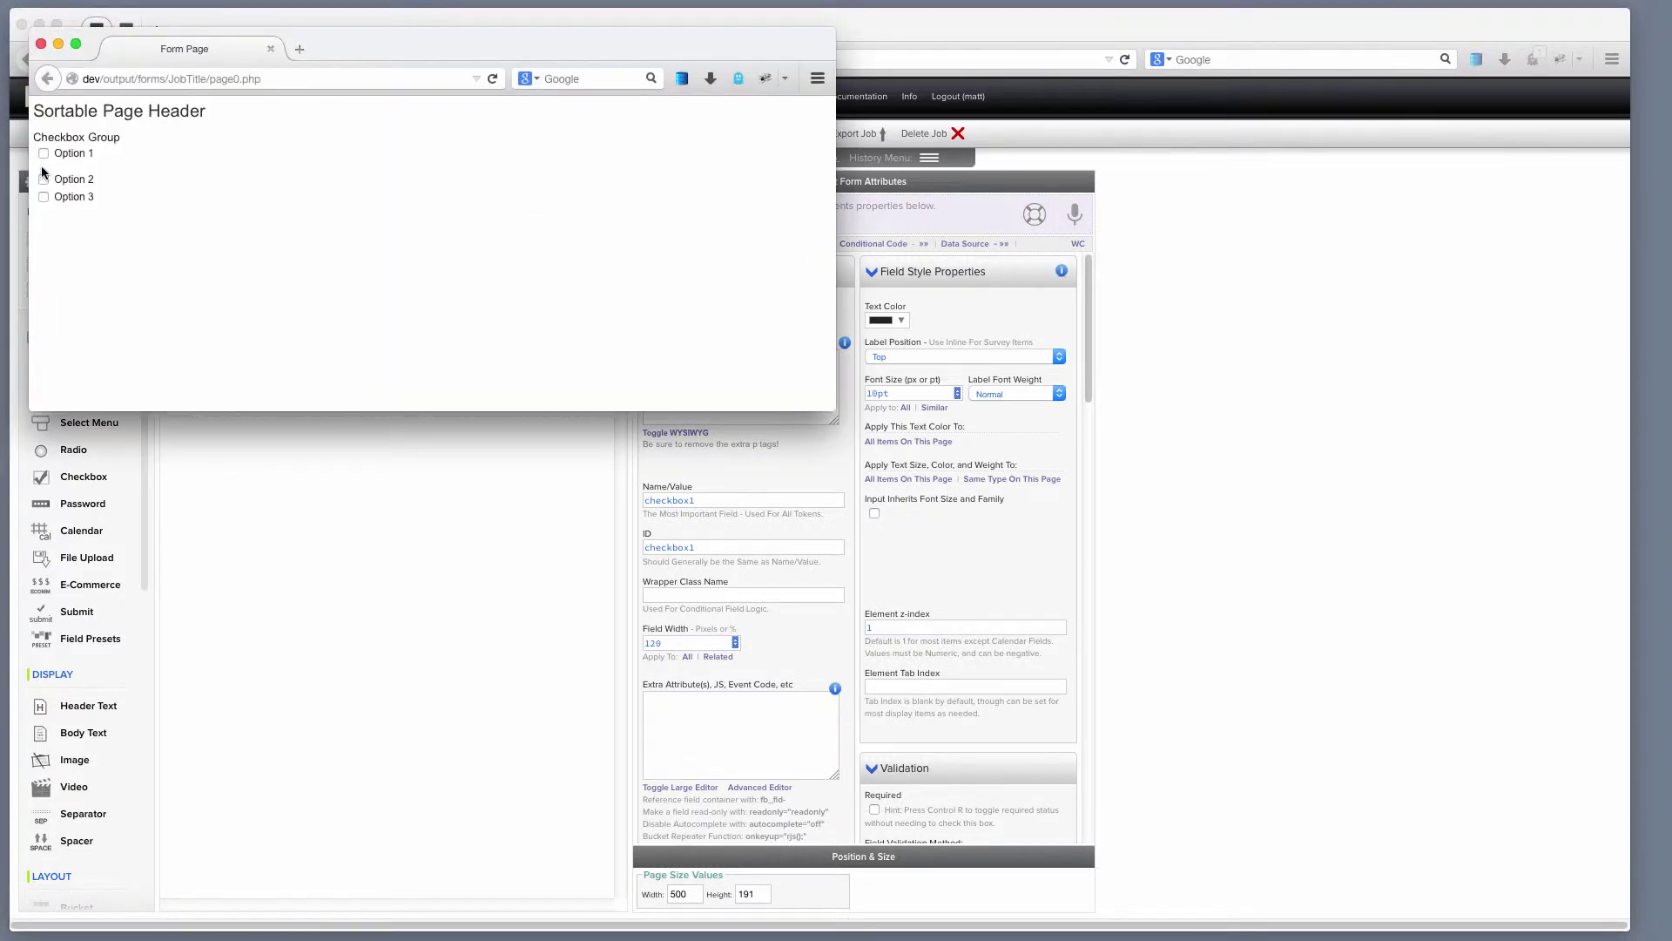
pyautogui.click(765, 78)
pyautogui.moveTo(829, 408); pyautogui.dragTo(1340, 866)
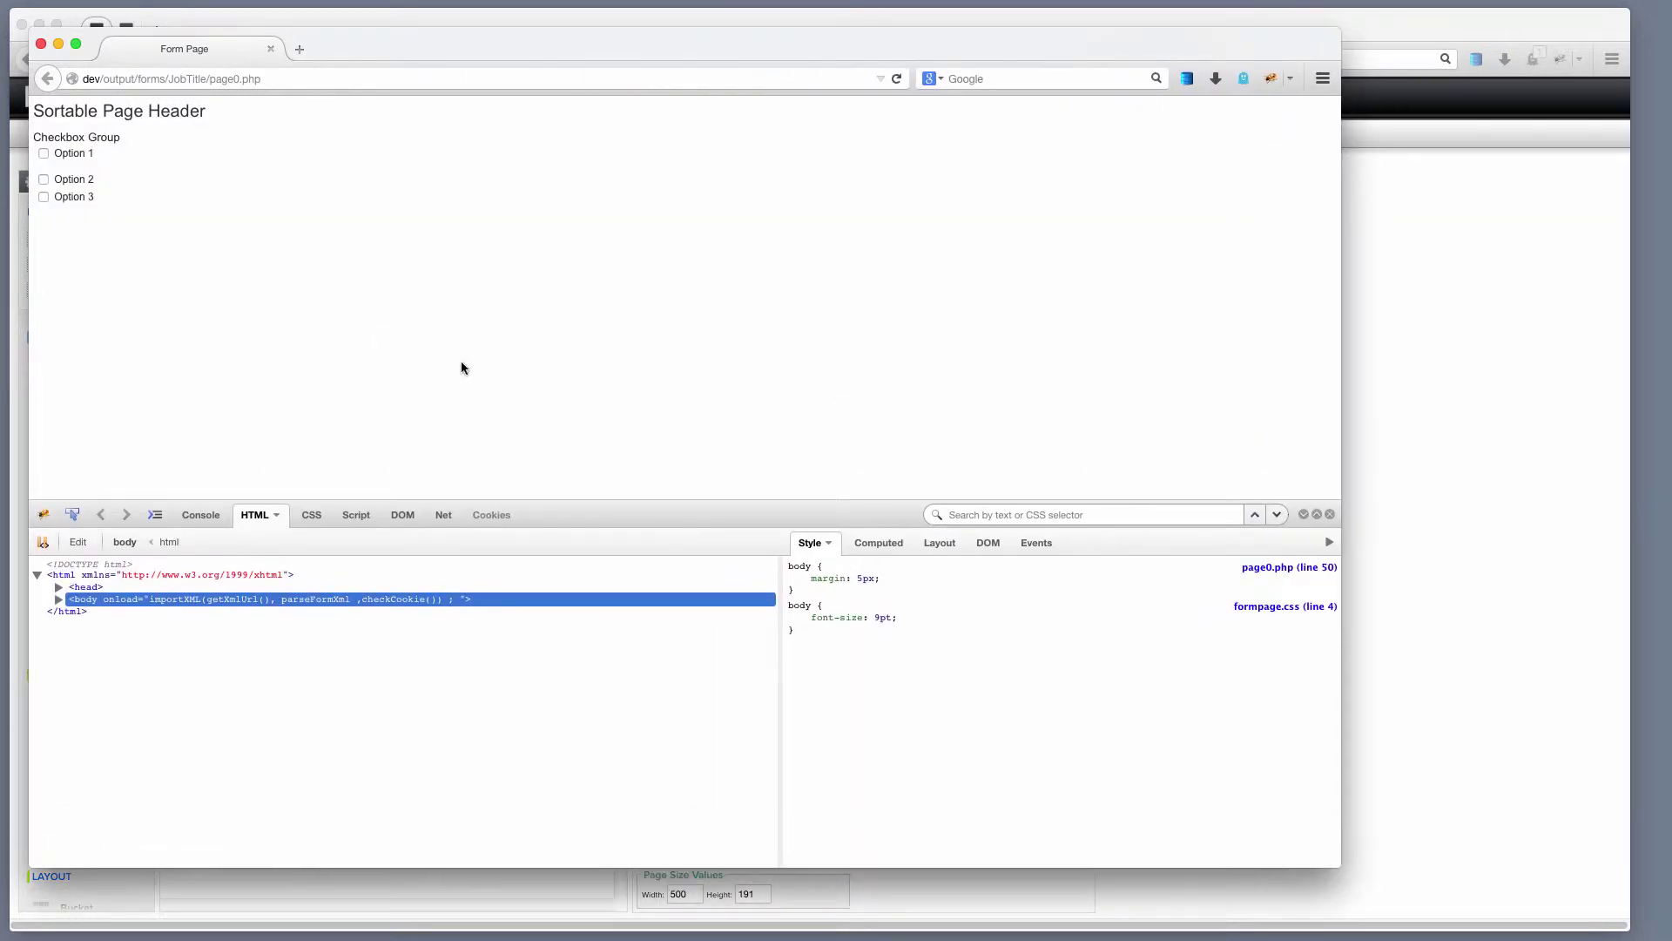
# - Inspect Option 1 to find fb_fld-checkbox1's 9px bottom margin, then close the preview
pyautogui.click(72, 515)
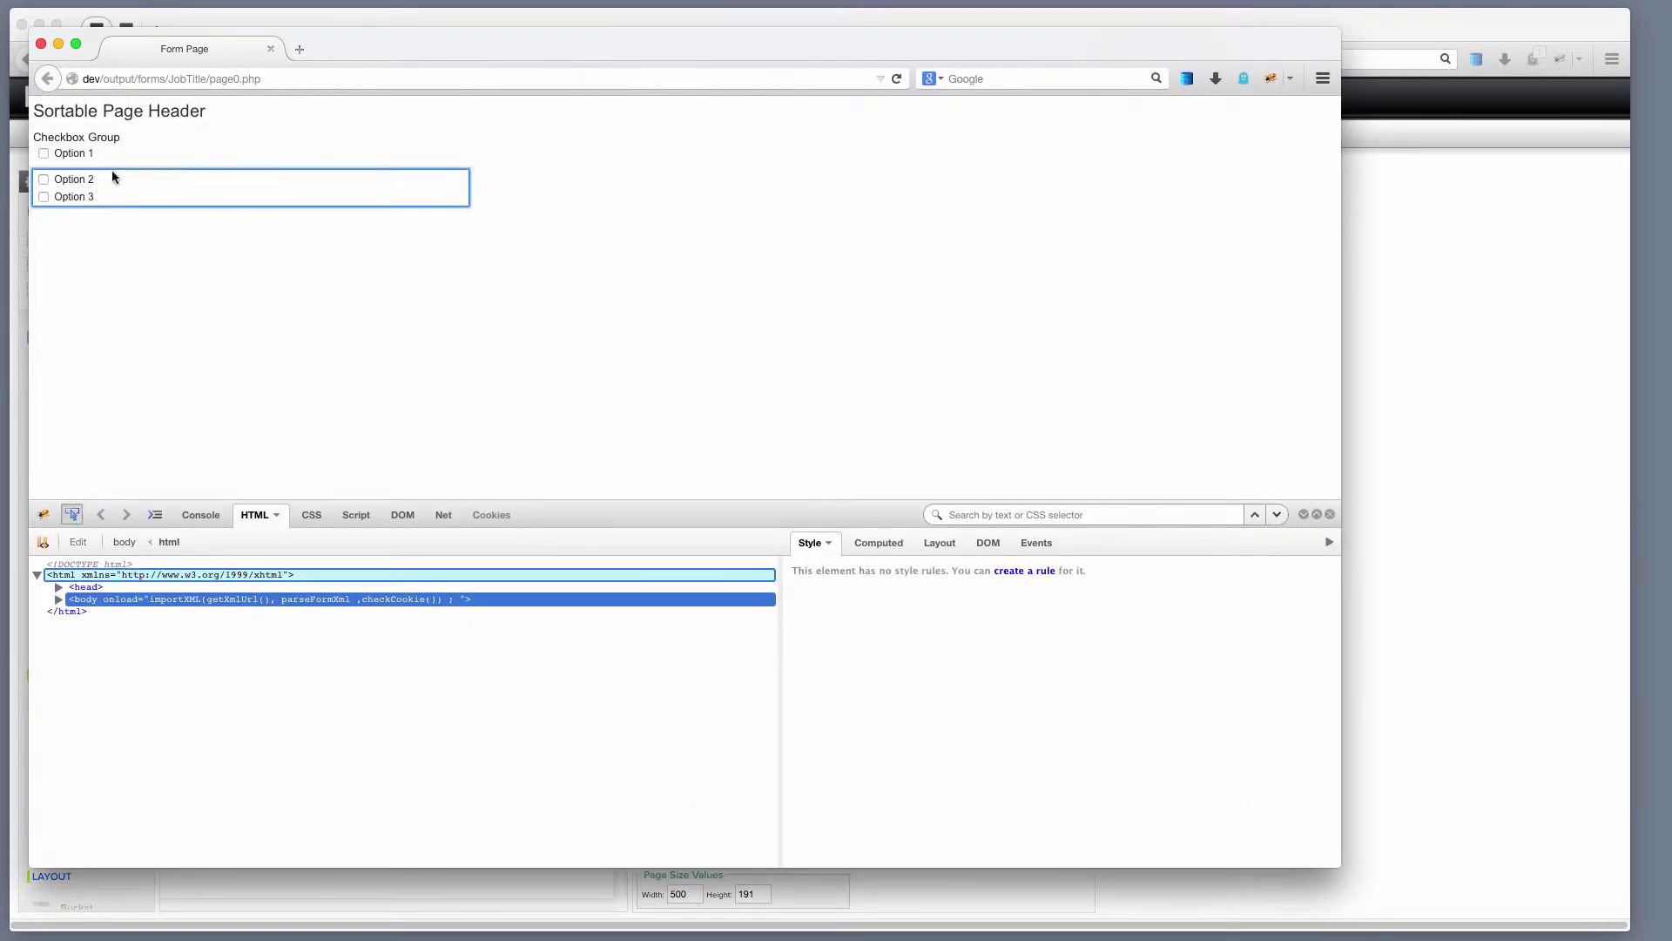
pyautogui.click(91, 157)
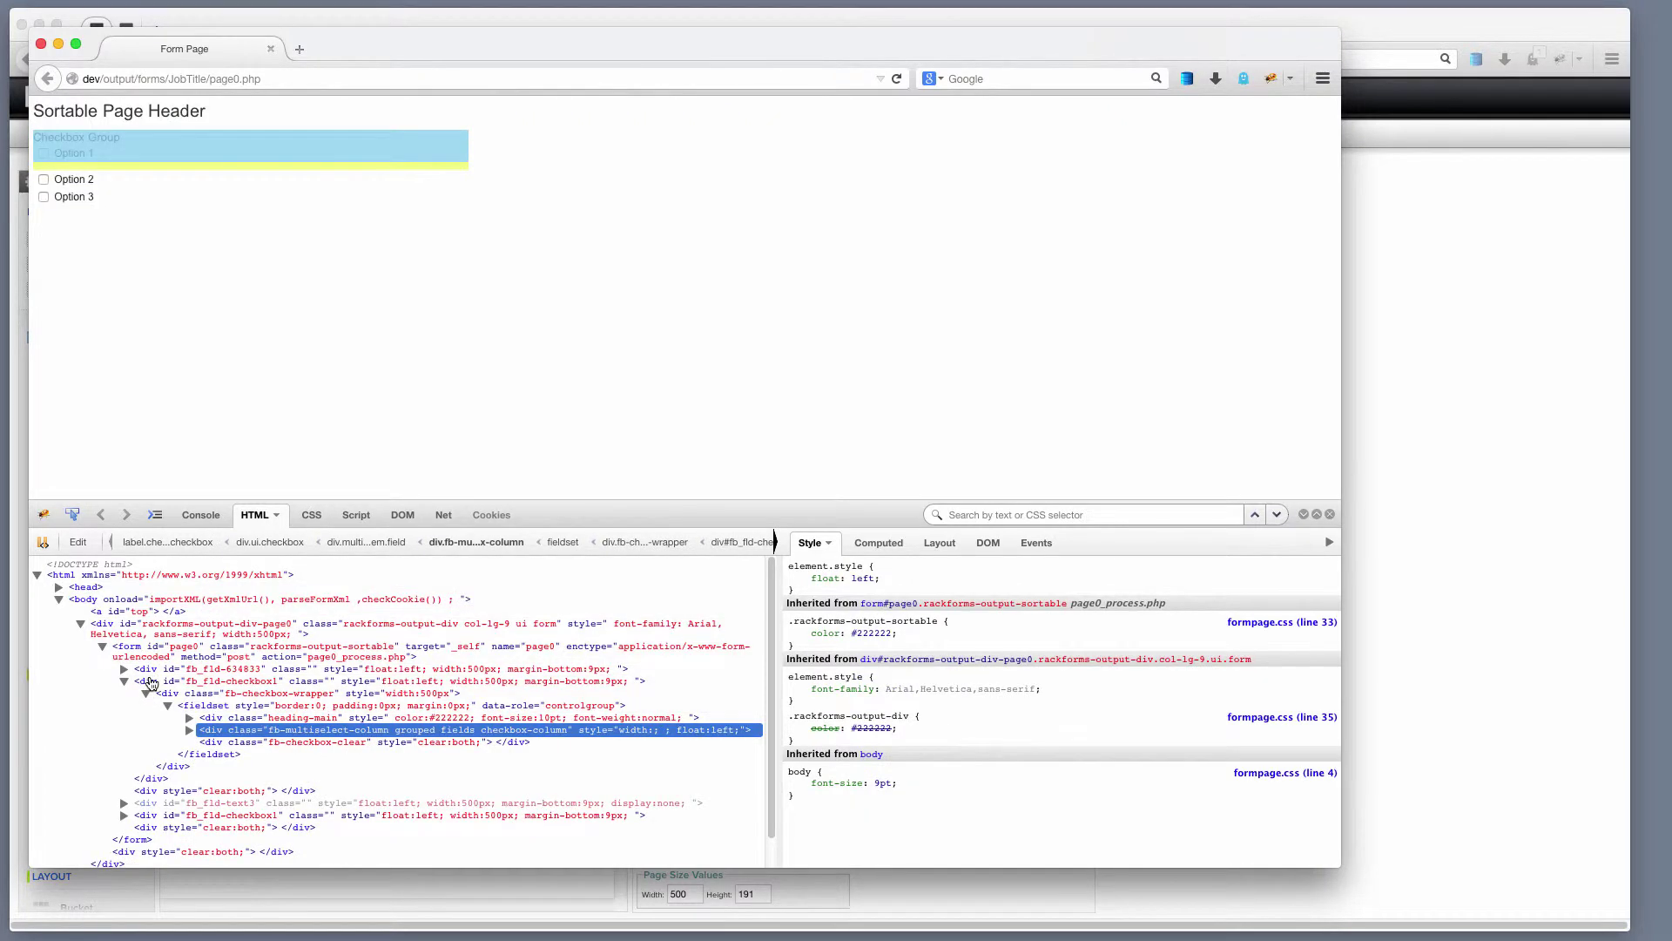
pyautogui.click(150, 684)
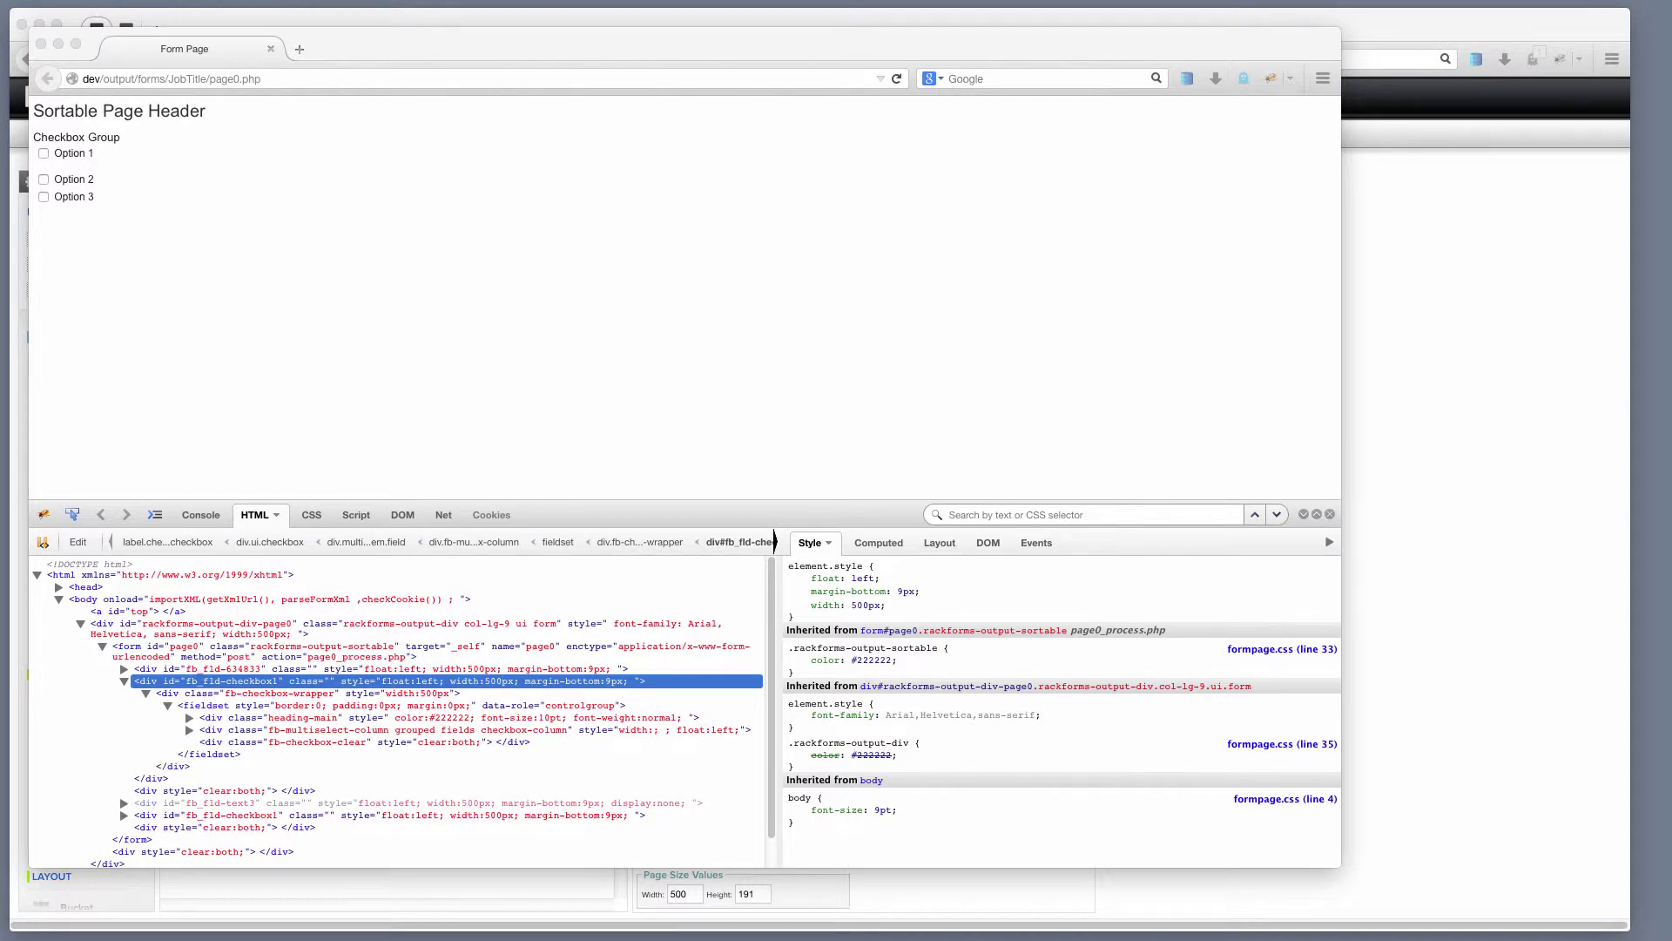
pyautogui.click(41, 44)
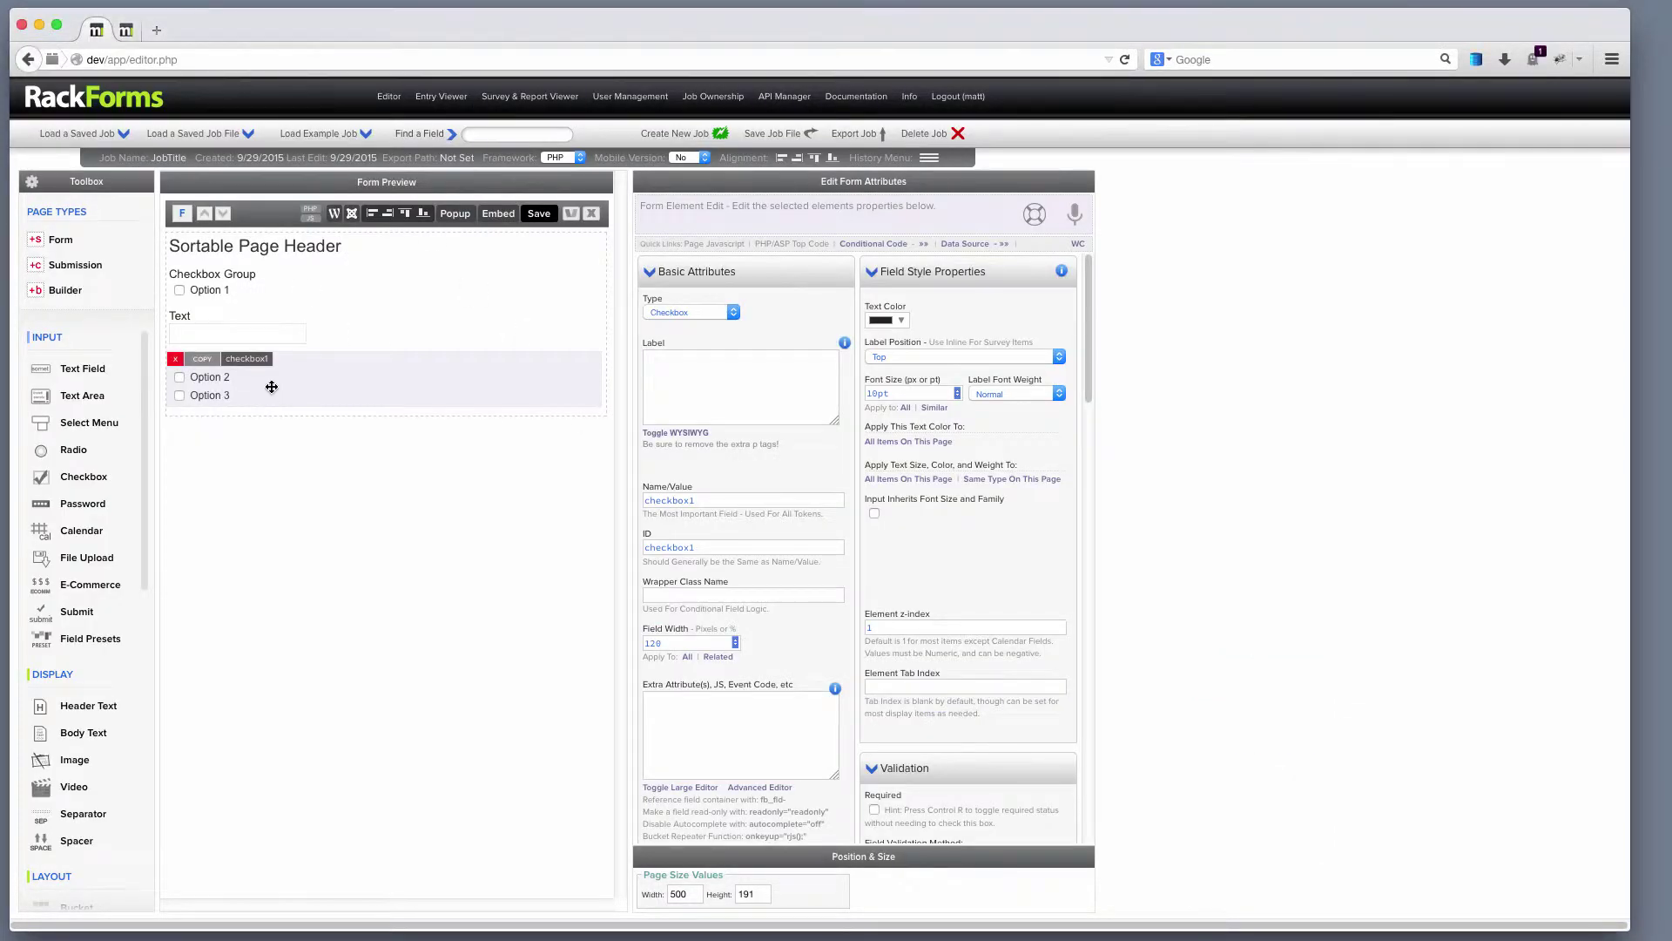
# - Add a Code Block below Option 3 with the fb_fld-checkbox1 marginBottom '0px' script, opened in Advanced Editor
pyautogui.scroll(-3, 123, 654)
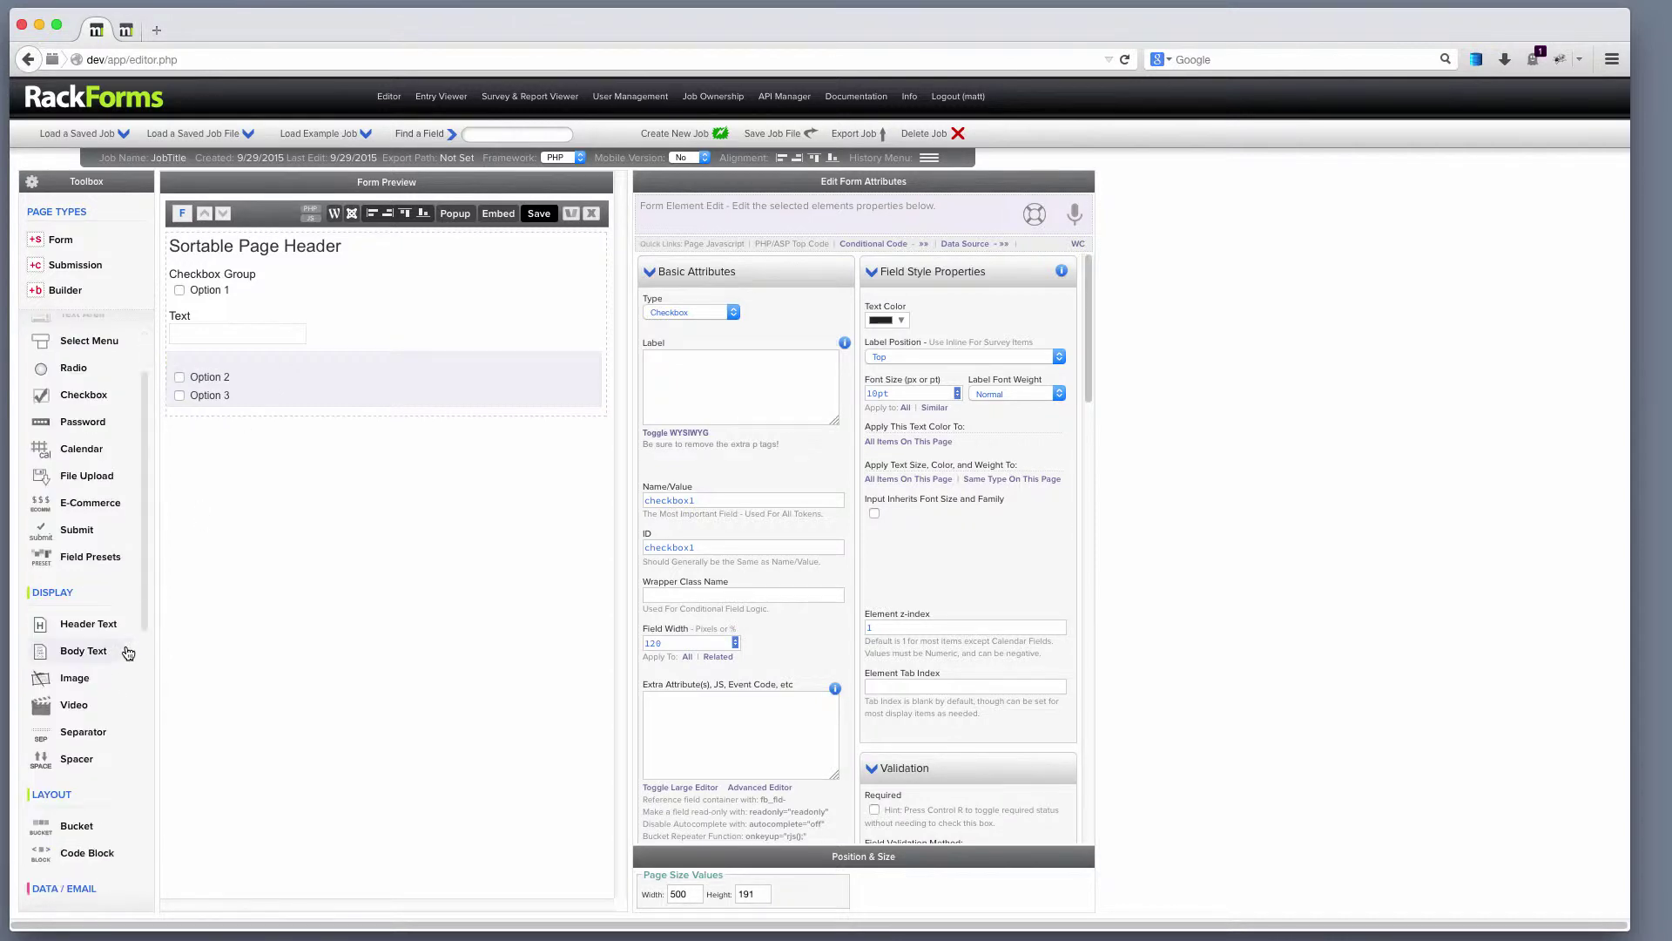
pyautogui.click(100, 756)
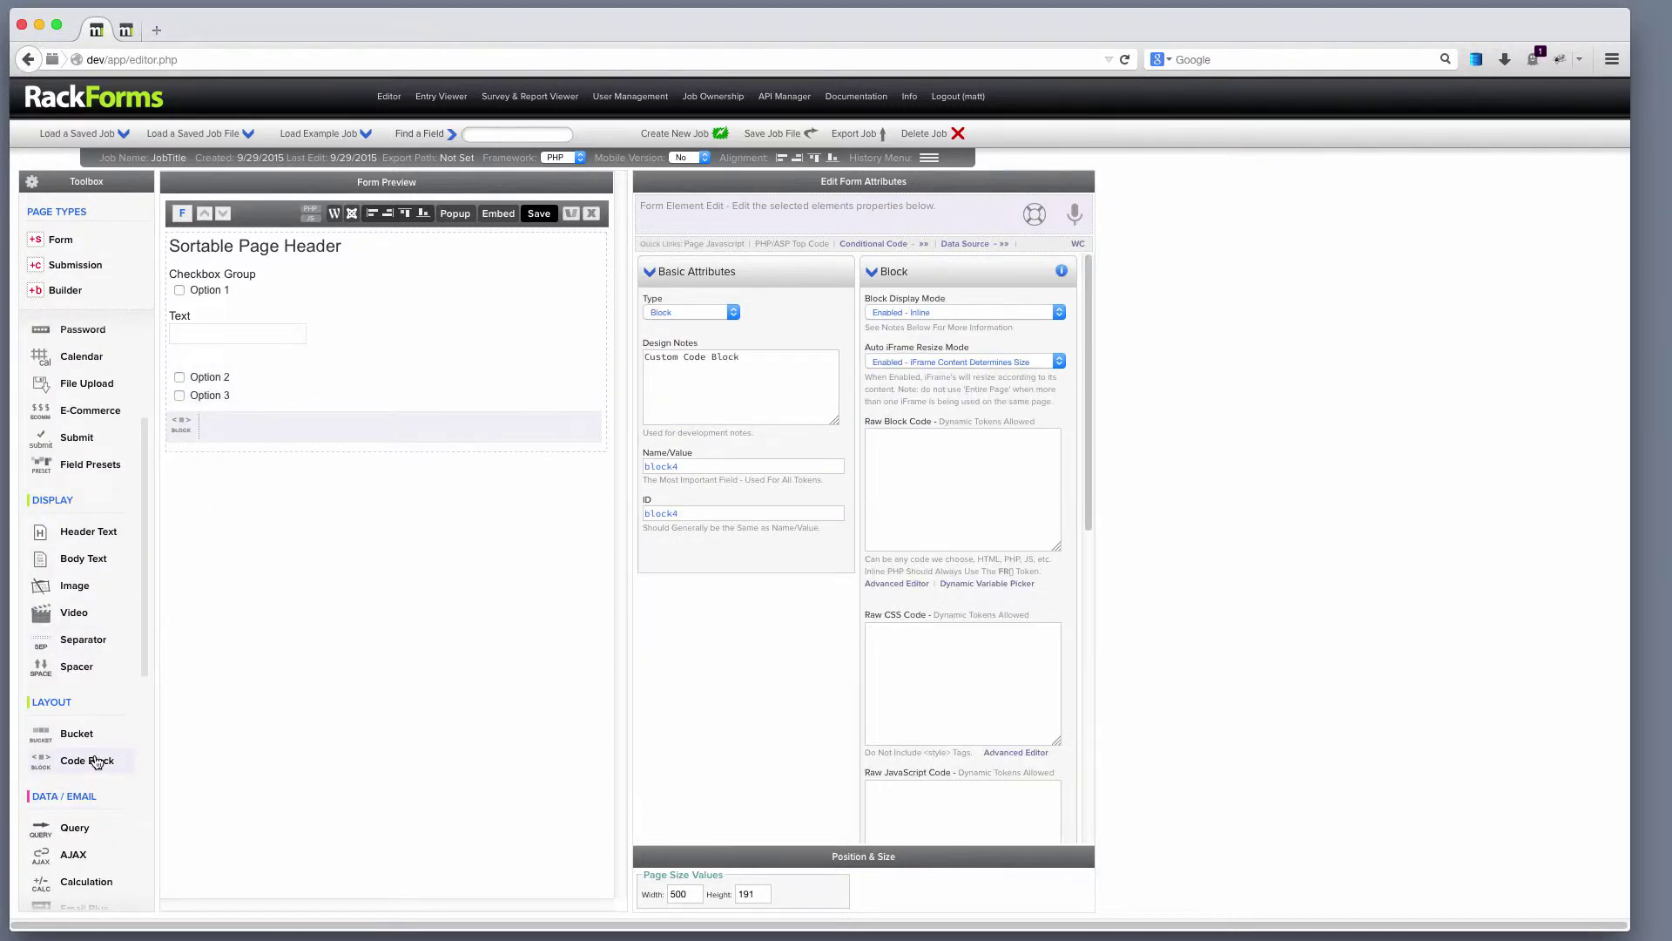
pyautogui.click(925, 467)
pyautogui.write('<script type="text/javascript"> document.getElementById(\'fb_fld-checkbox1\').style.marginBottom = \'0px\'; </script>')
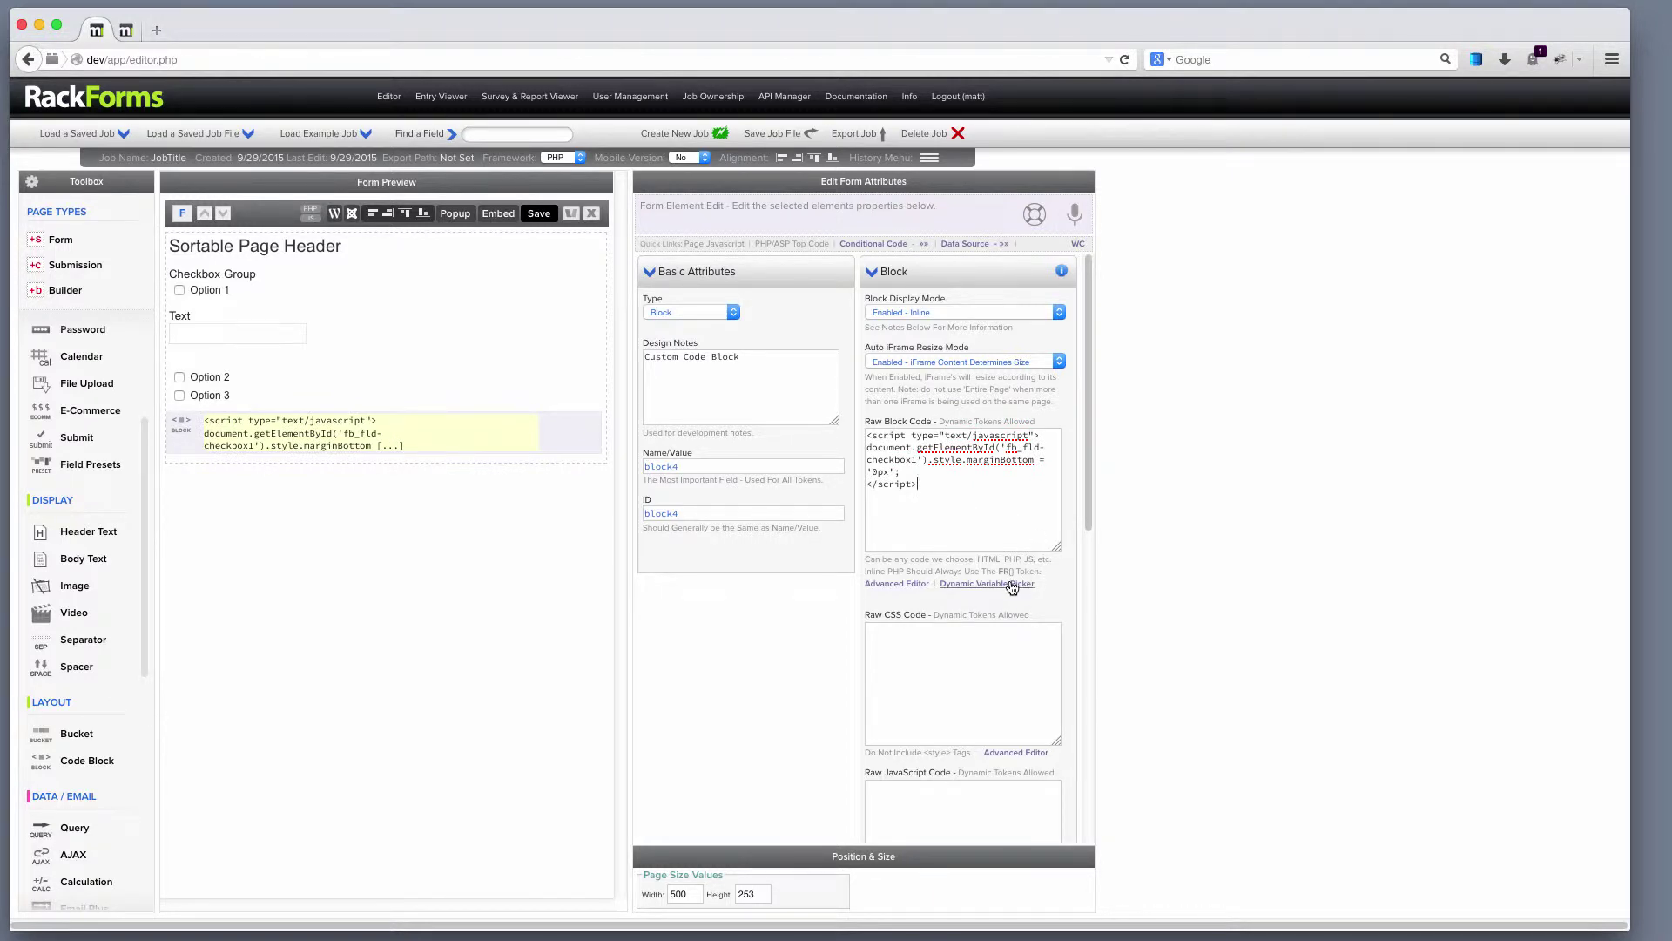
pyautogui.click(896, 584)
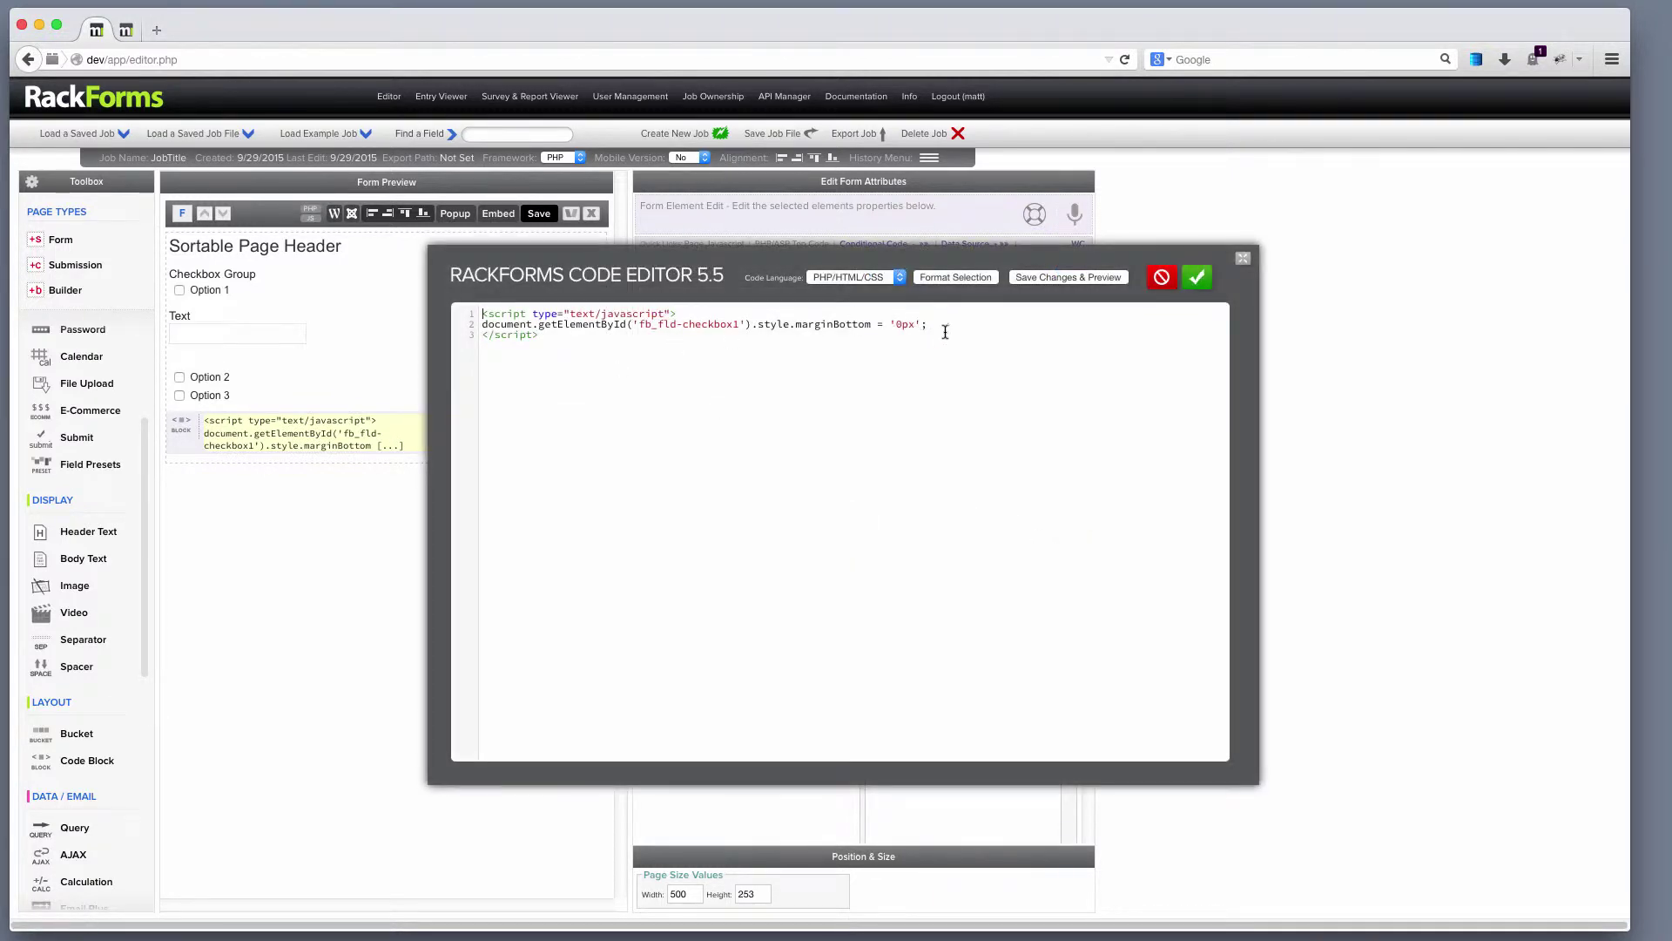
# - Check the script targets fb_fld-checkbox1, then save, preview the gap-free form and close it
pyautogui.moveTo(944, 332); pyautogui.dragTo(418, 329)
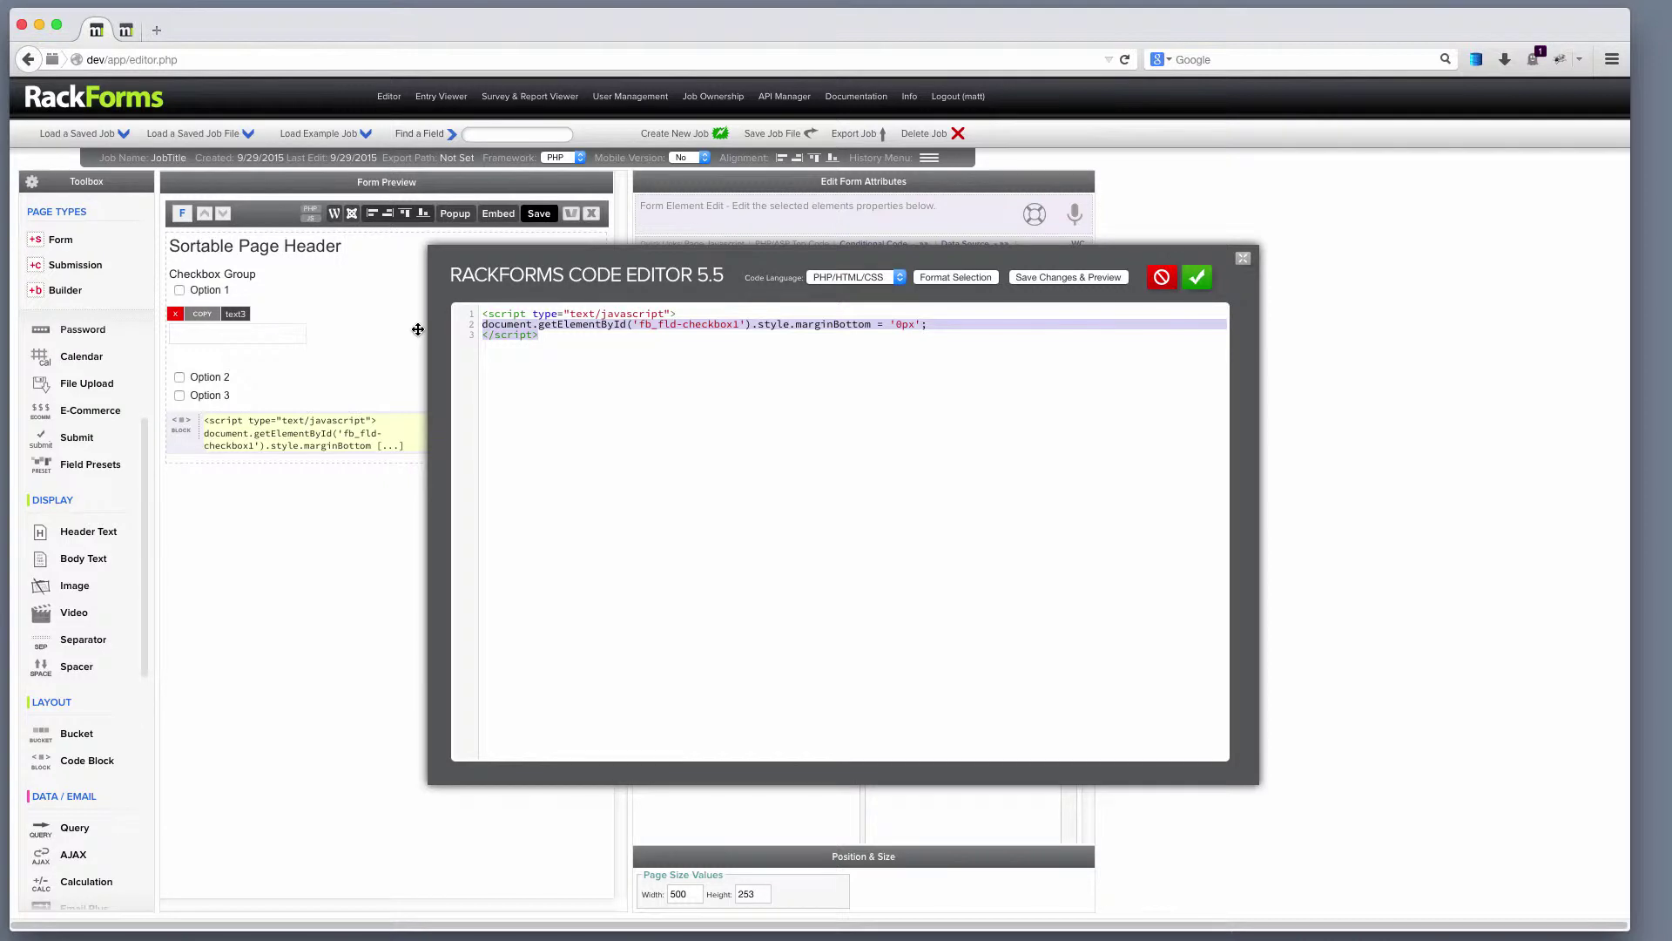
pyautogui.click(713, 331)
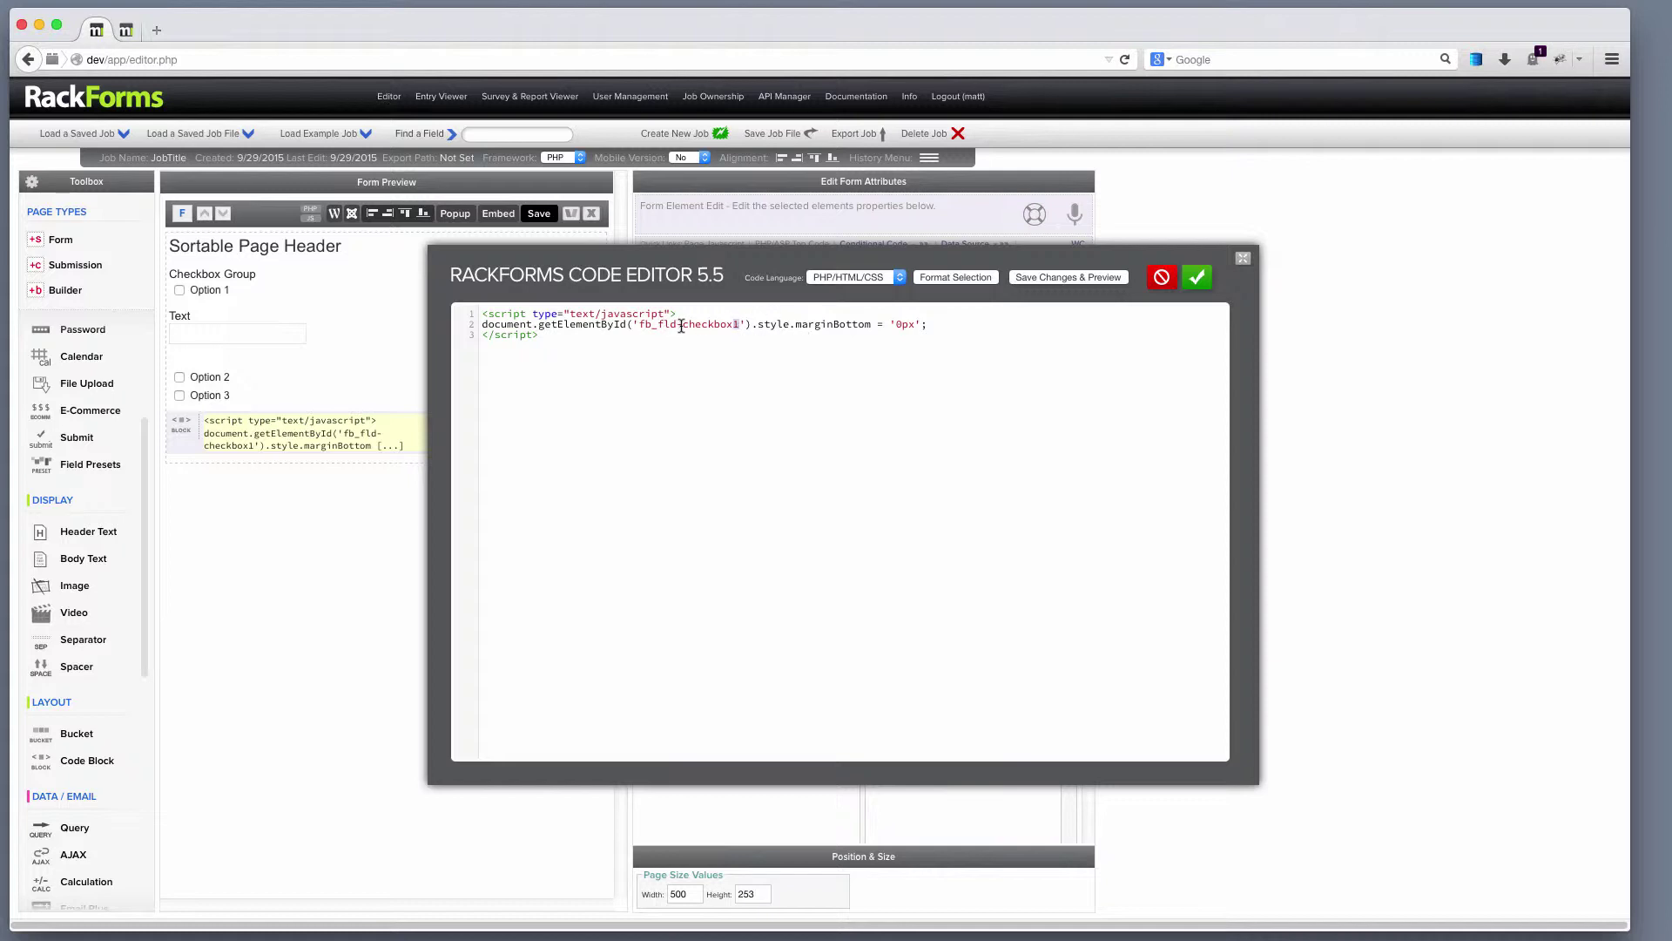
pyautogui.moveTo(685, 326); pyautogui.dragTo(641, 326)
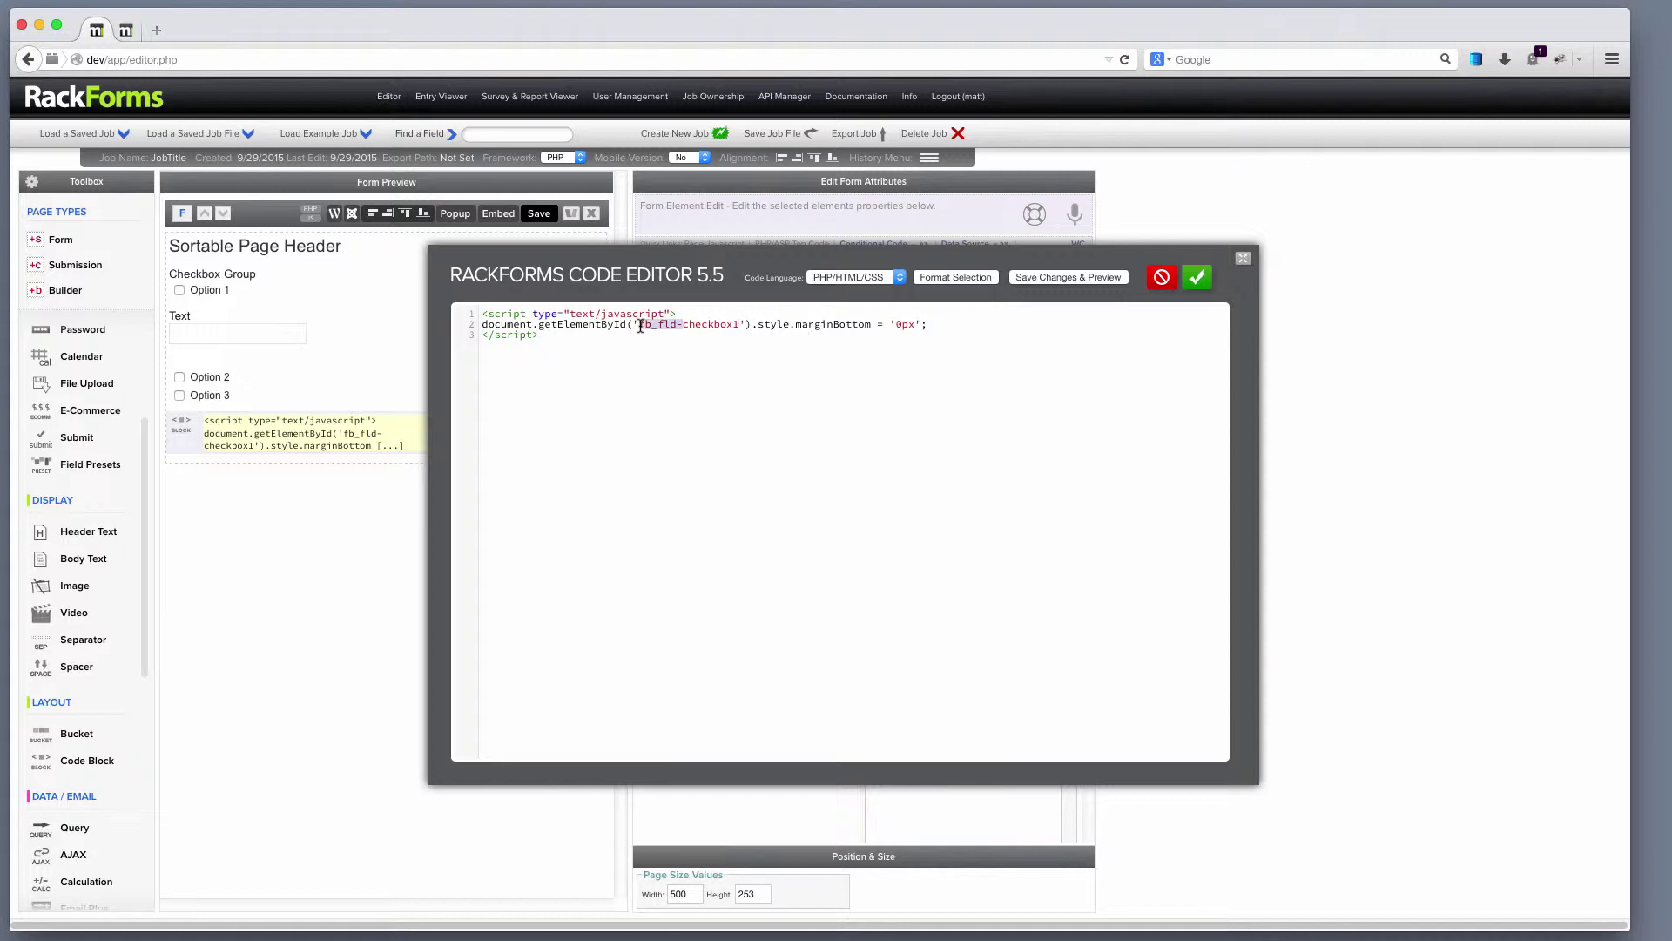
pyautogui.doubleClick(710, 324)
pyautogui.moveTo(368, 298)
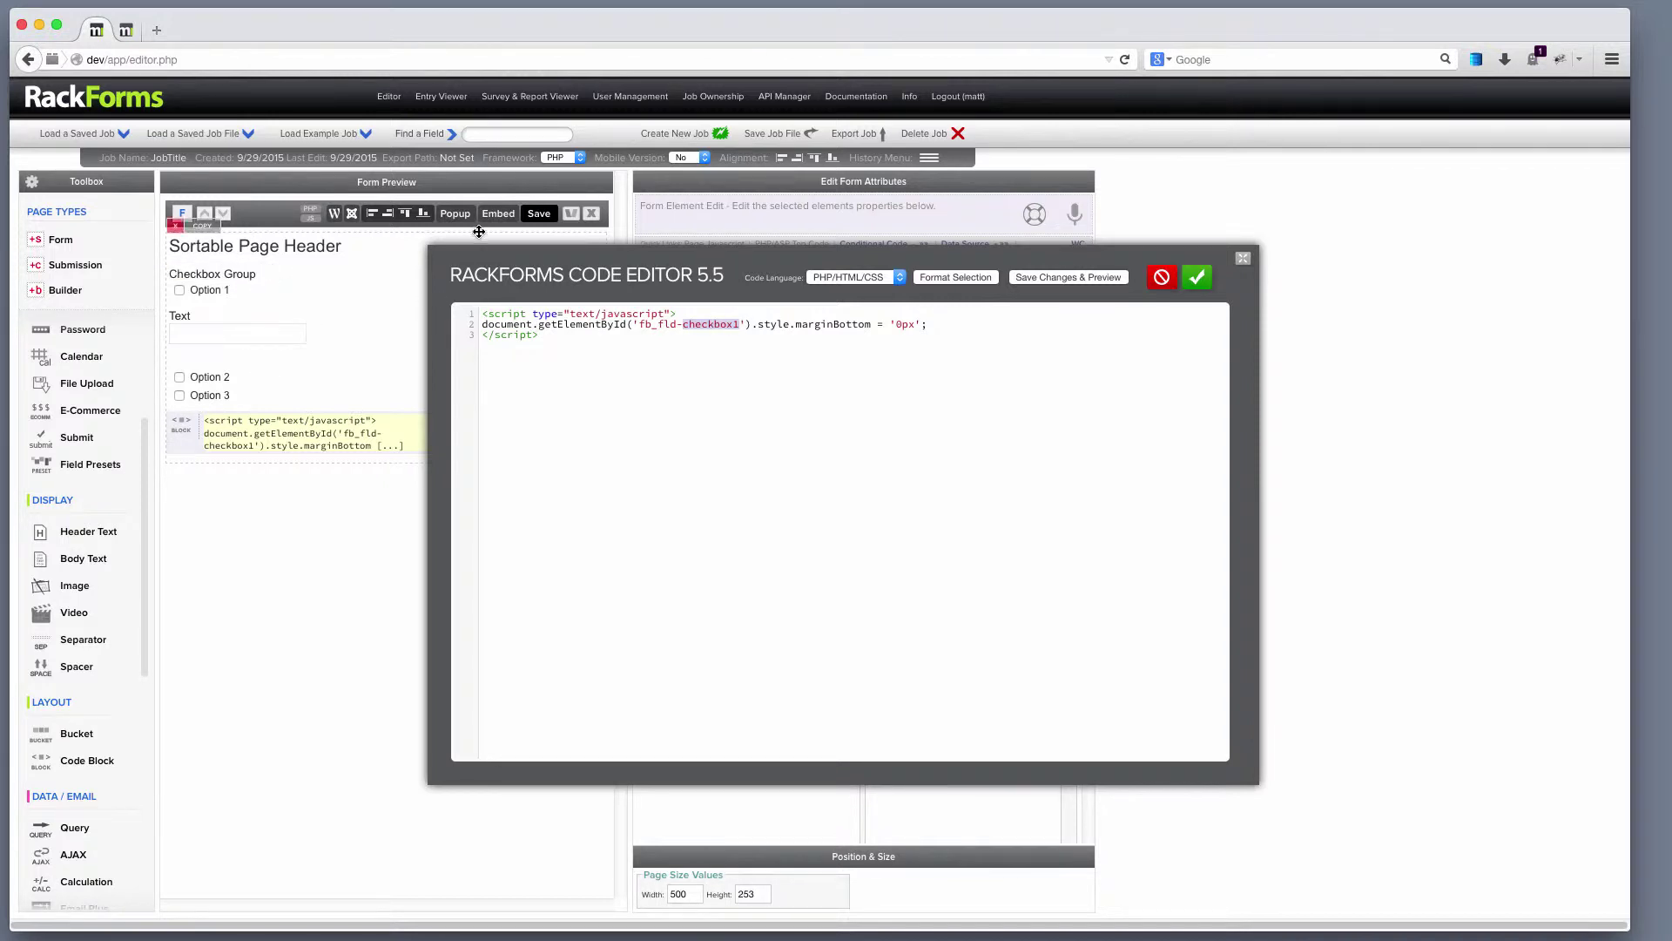
pyautogui.click(1050, 277)
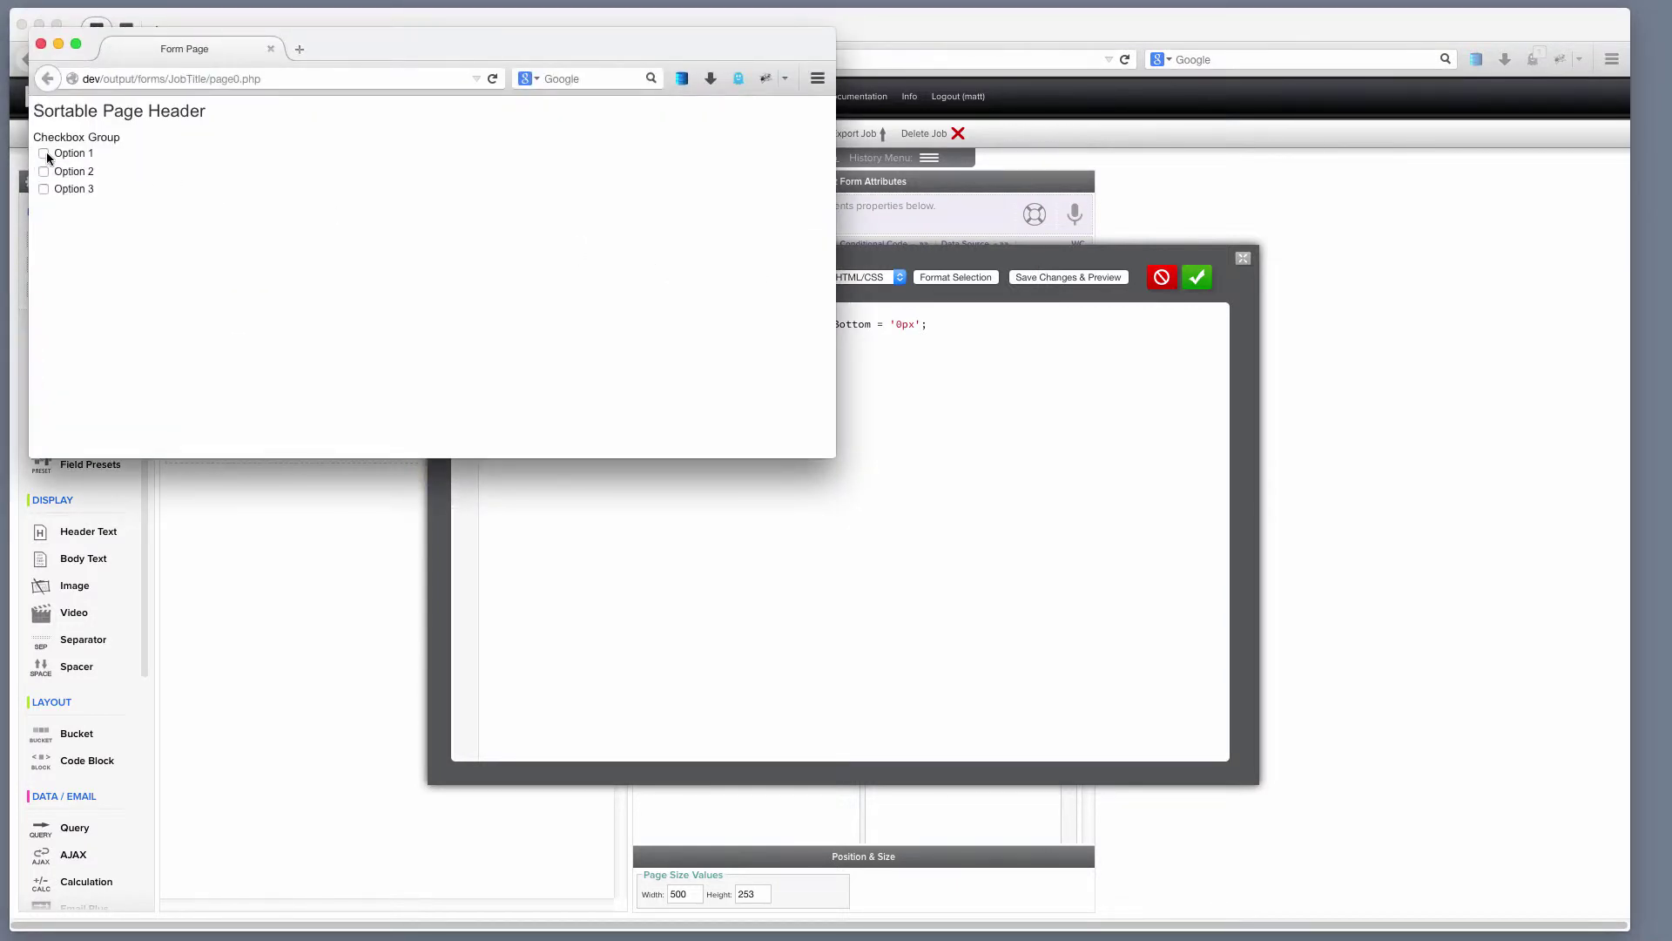
pyautogui.click(40, 44)
# - Close the code editor and compare the checkbox groups' ID and shared Name/Value settings
pyautogui.click(798, 324)
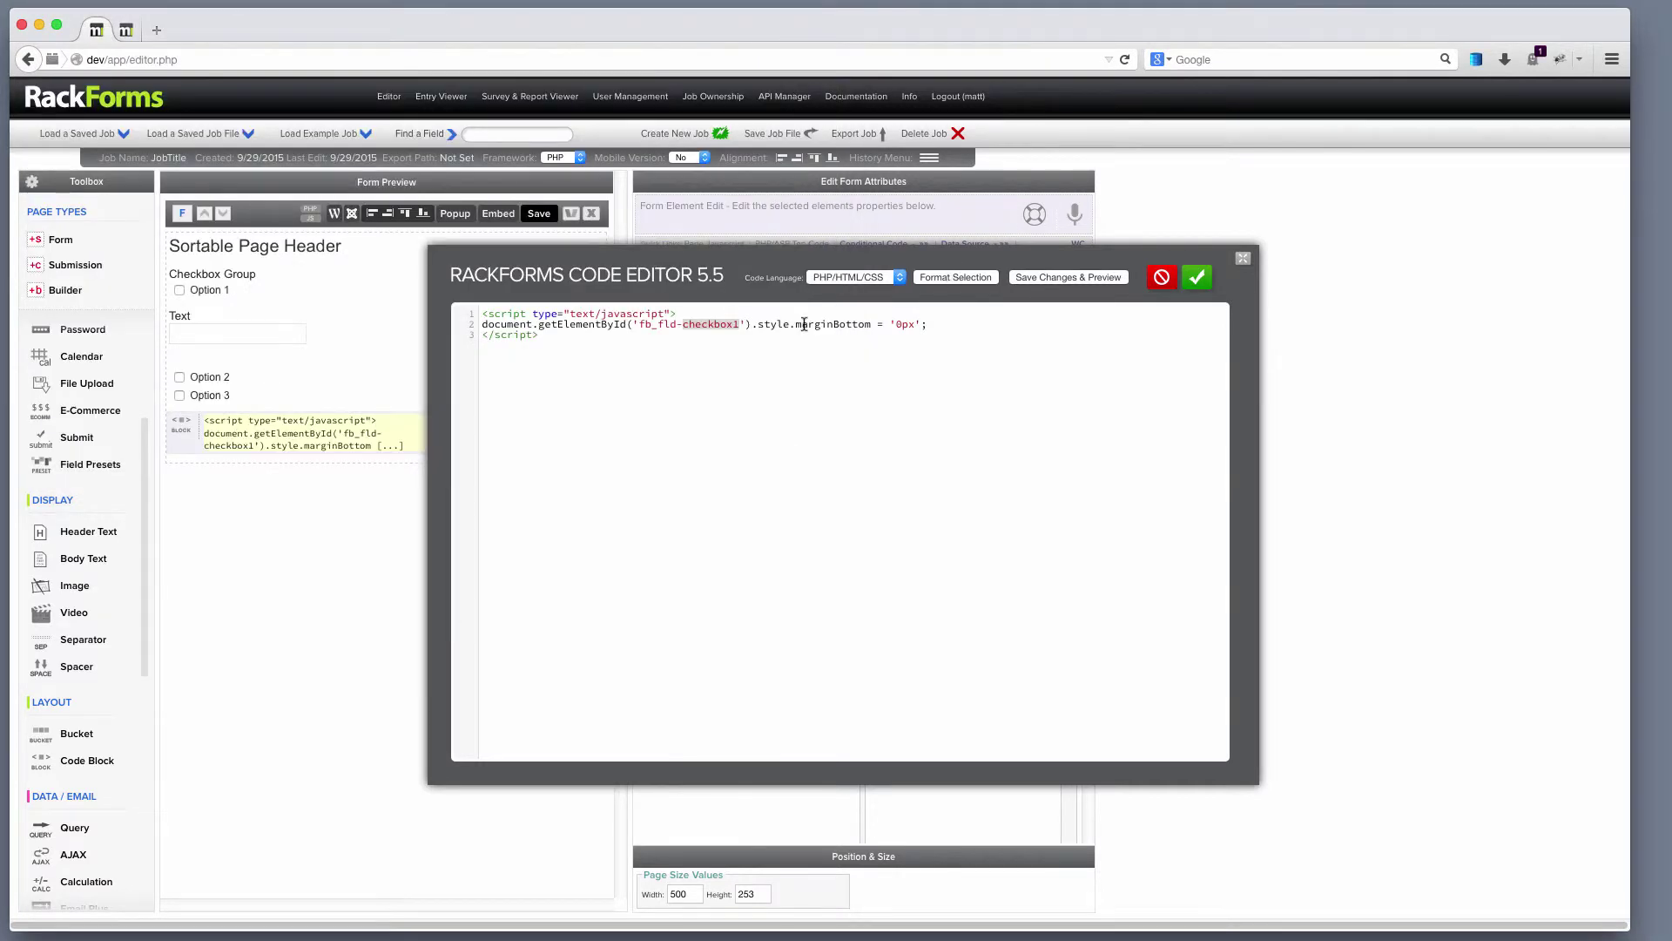
pyautogui.click(1175, 279)
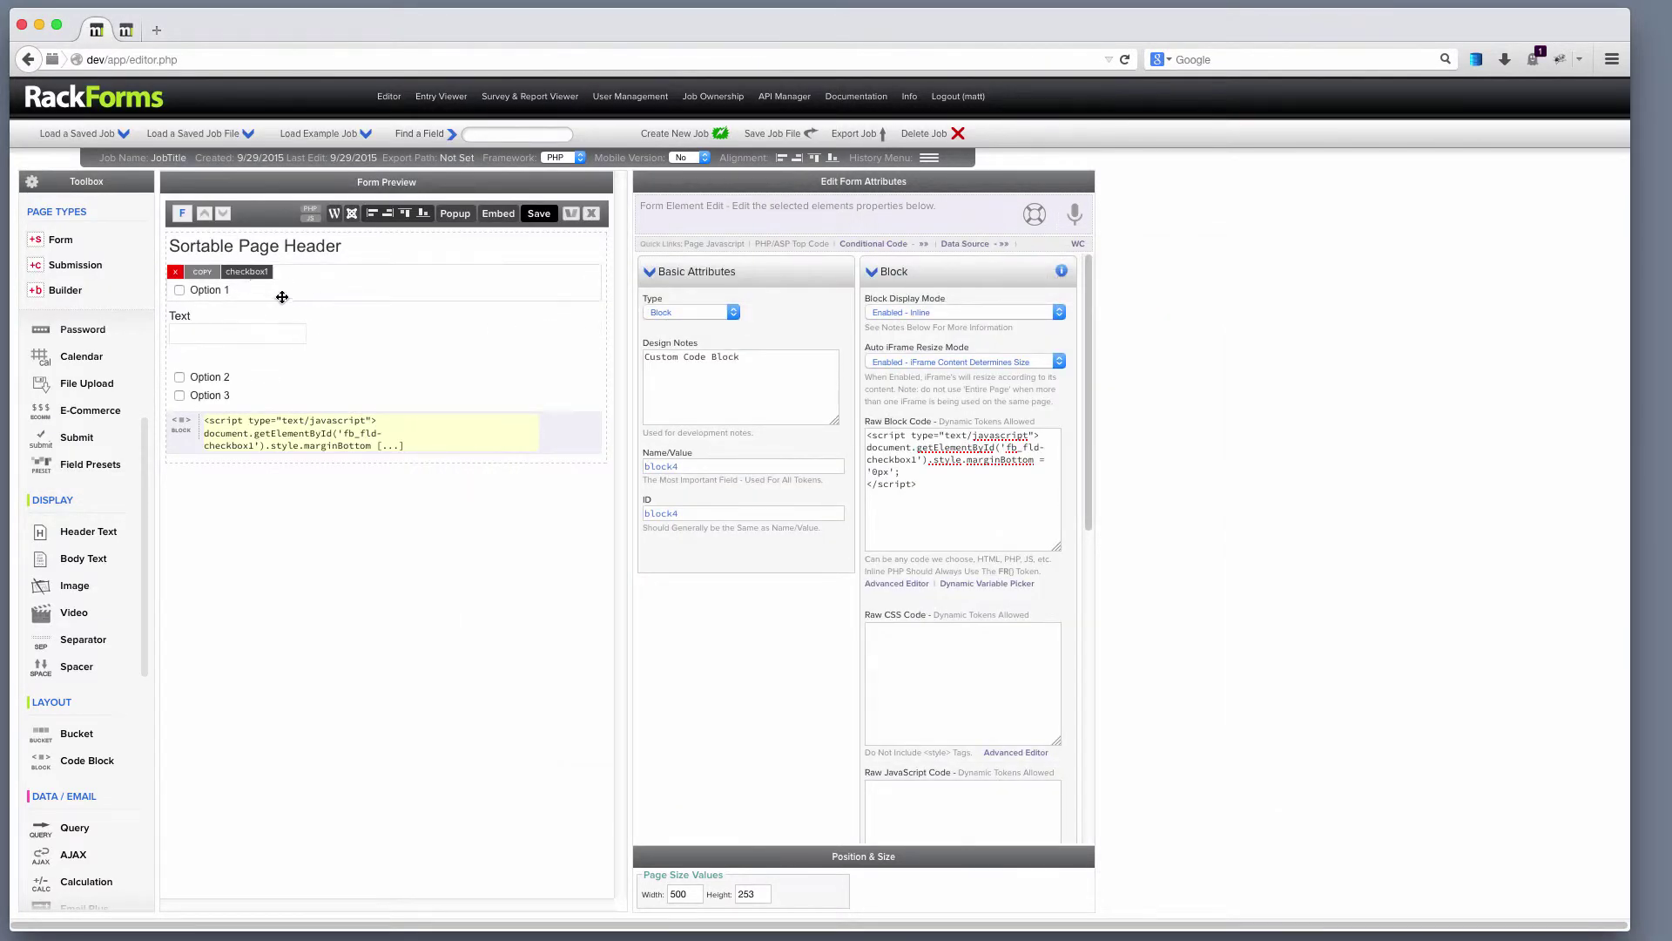
pyautogui.click(281, 296)
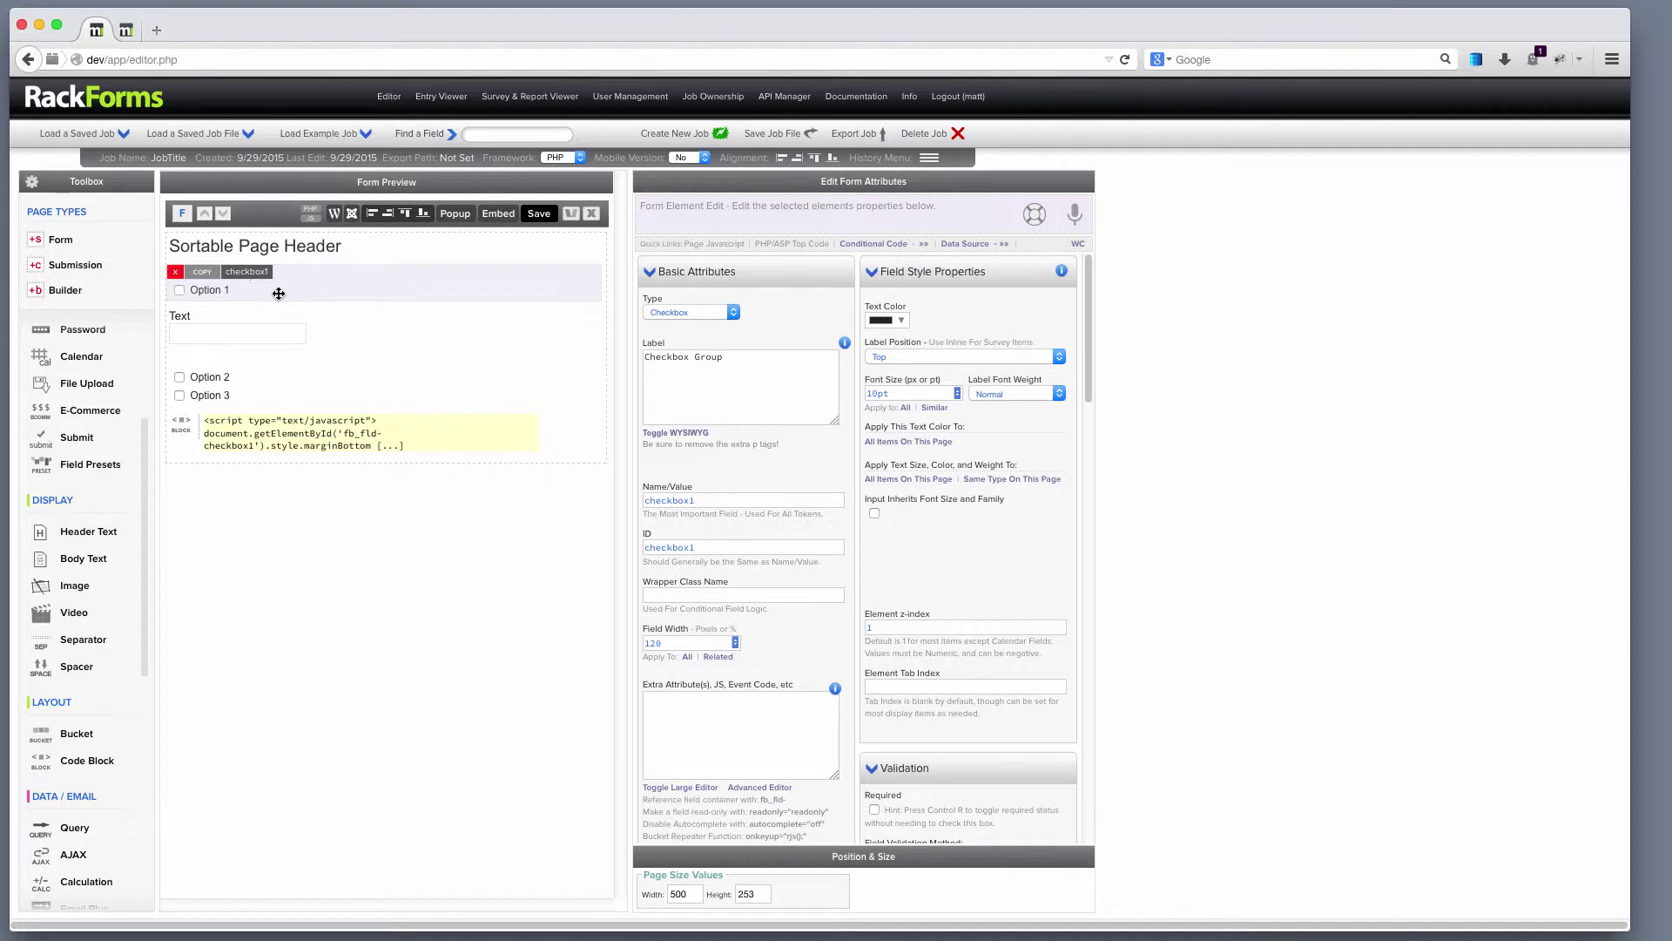
pyautogui.moveTo(652, 540); pyautogui.dragTo(641, 538)
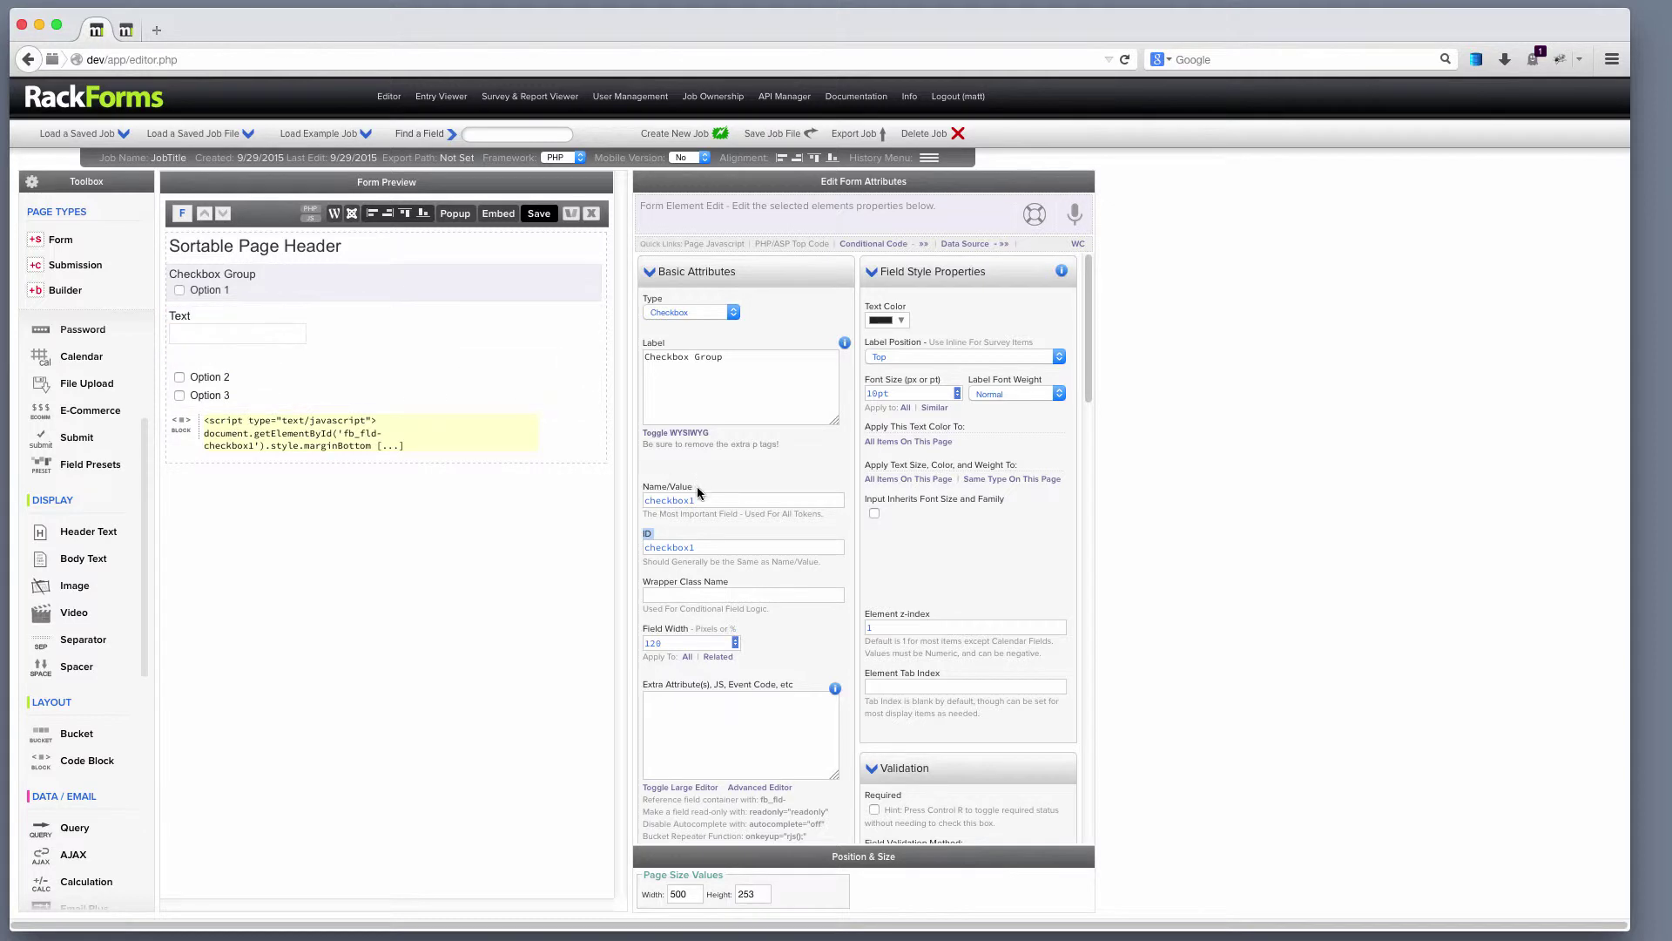
pyautogui.moveTo(696, 486); pyautogui.dragTo(644, 490)
pyautogui.click(261, 388)
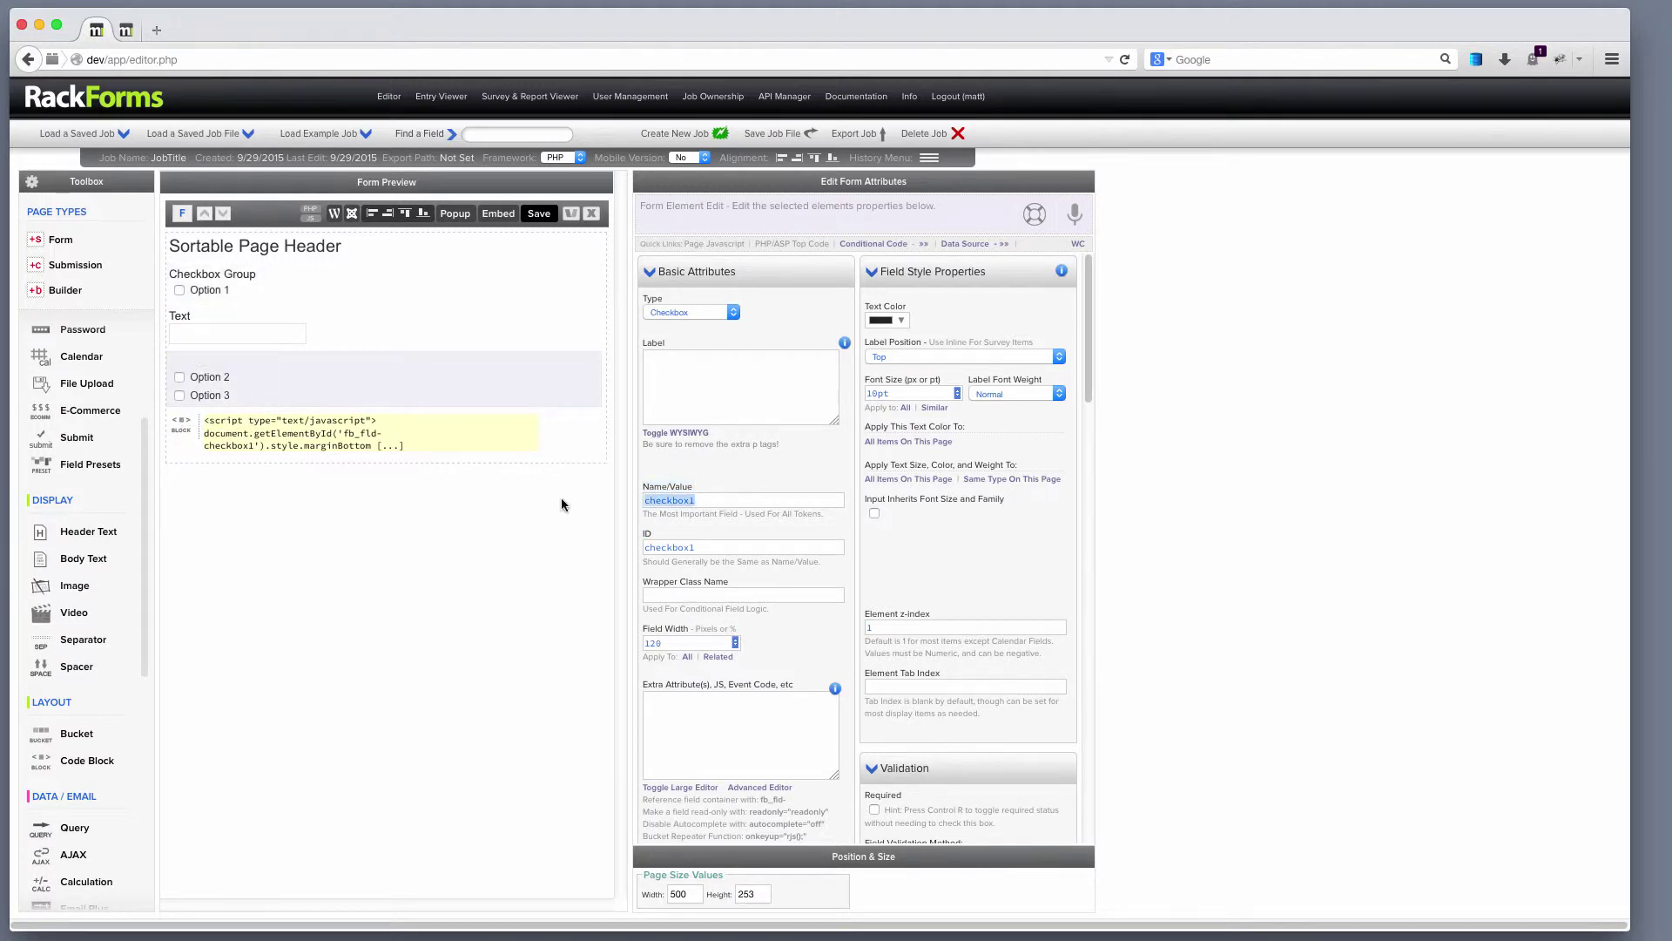
pyautogui.click(242, 289)
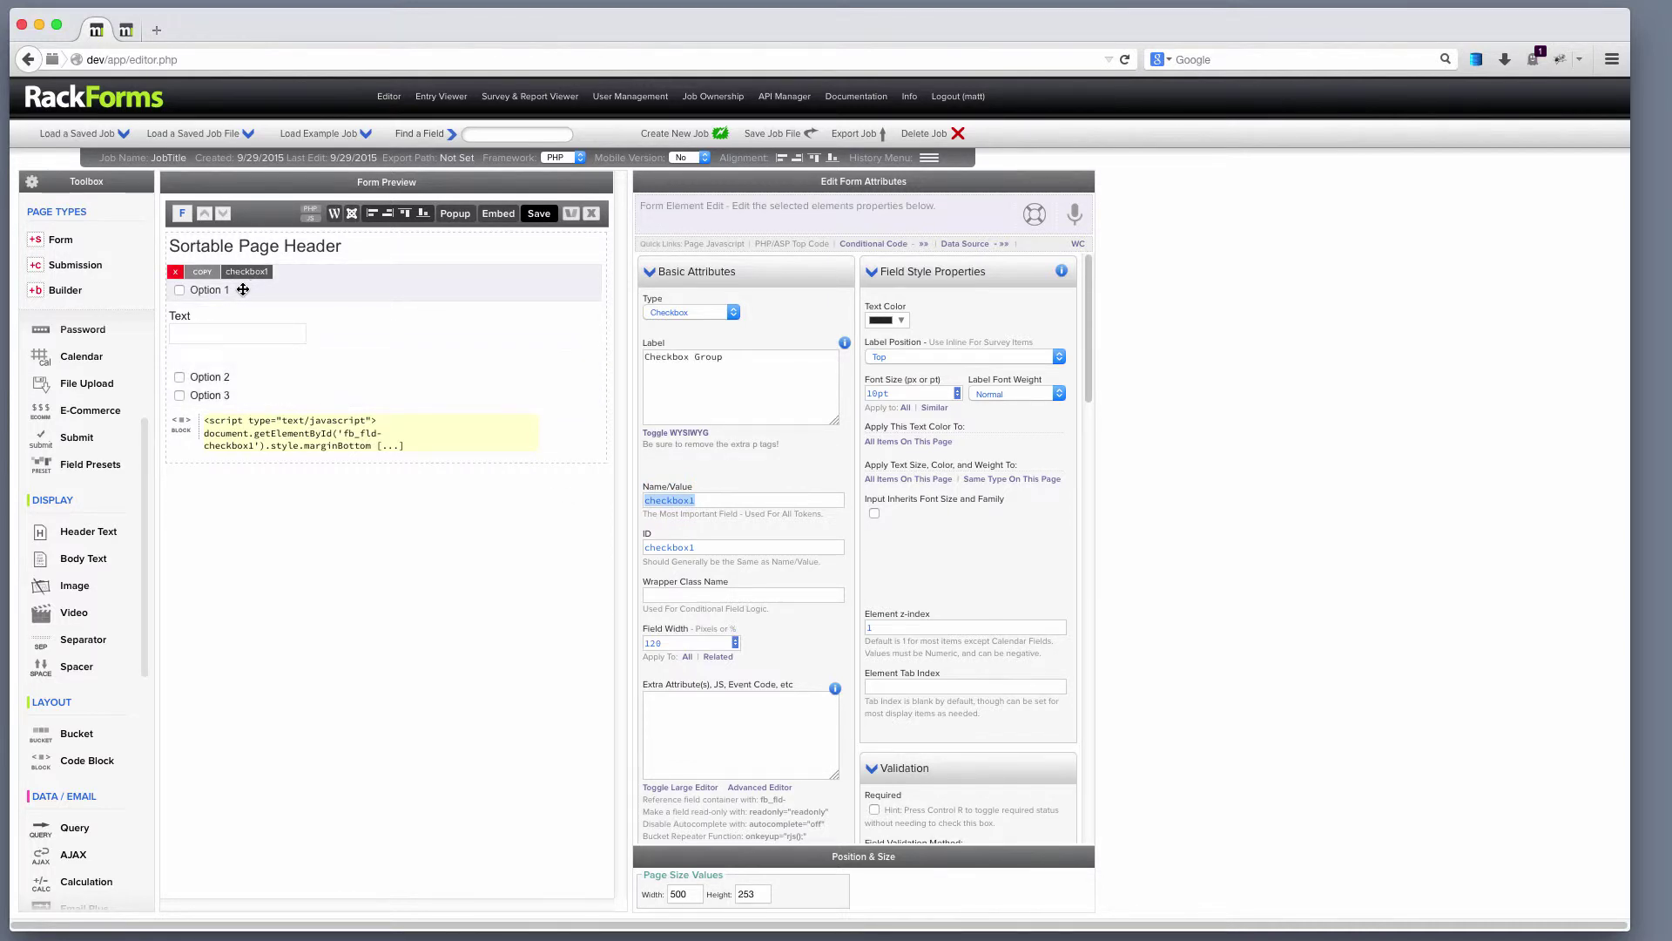
# - Change the Option 2/3 group's ID to checkbox2, keeping the name checkbox1
pyautogui.click(243, 385)
pyautogui.moveTo(706, 504); pyautogui.dragTo(689, 501)
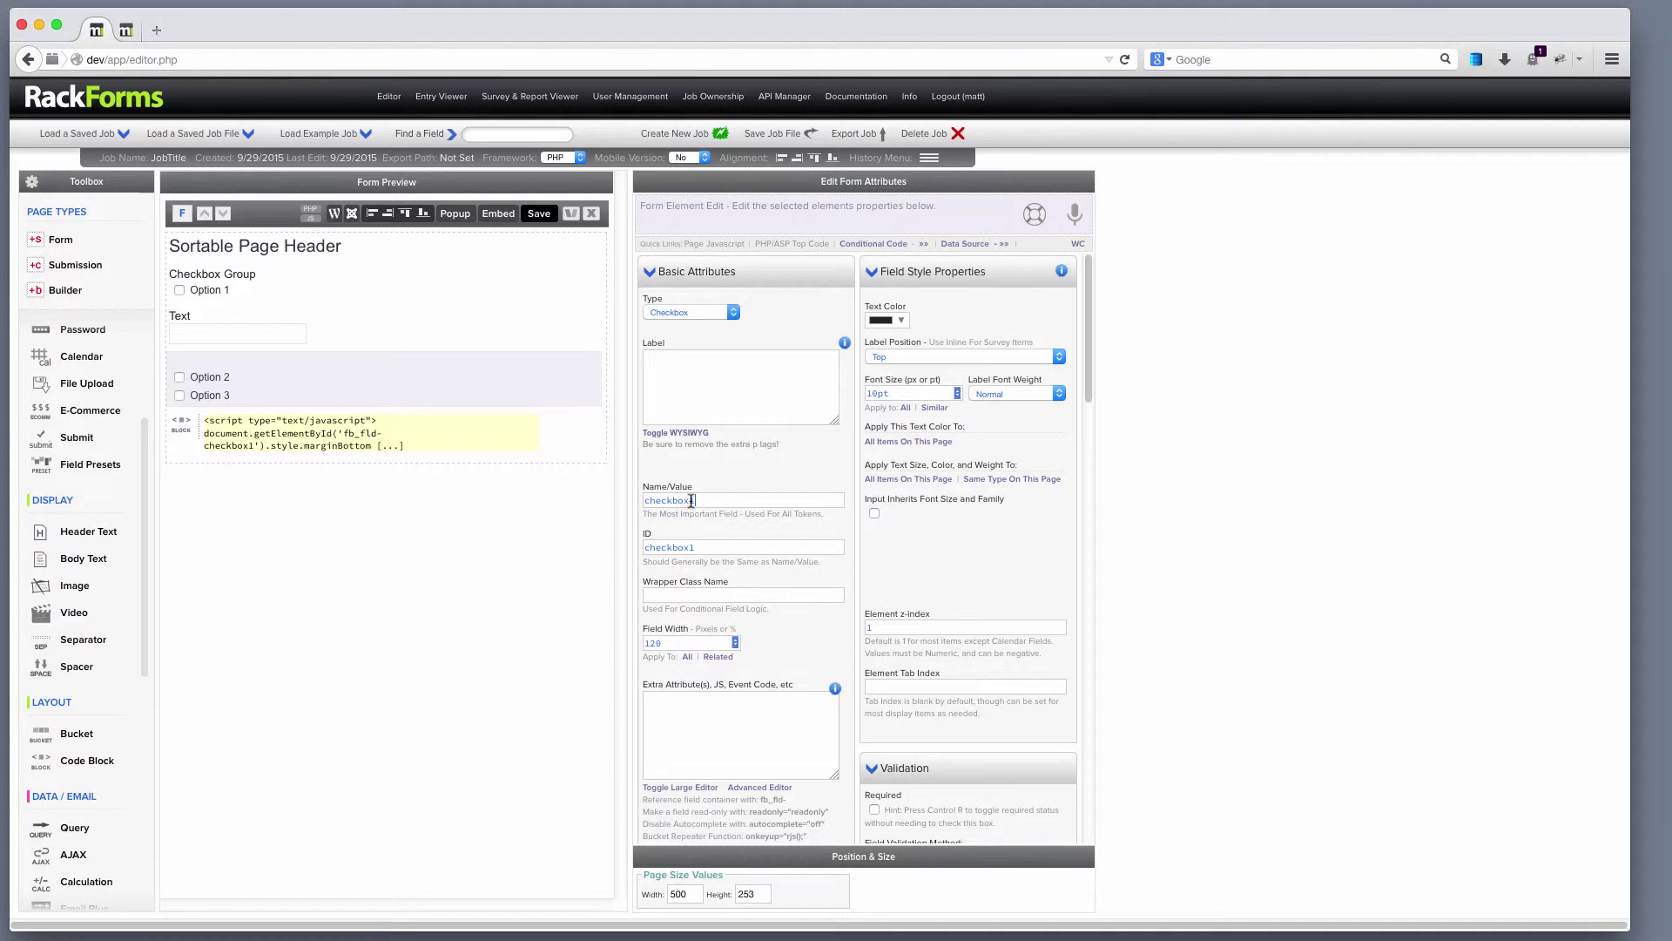
pyautogui.click(783, 497)
pyautogui.press('Tab')
pyautogui.press('Right')
pyautogui.moveTo(384, 355)
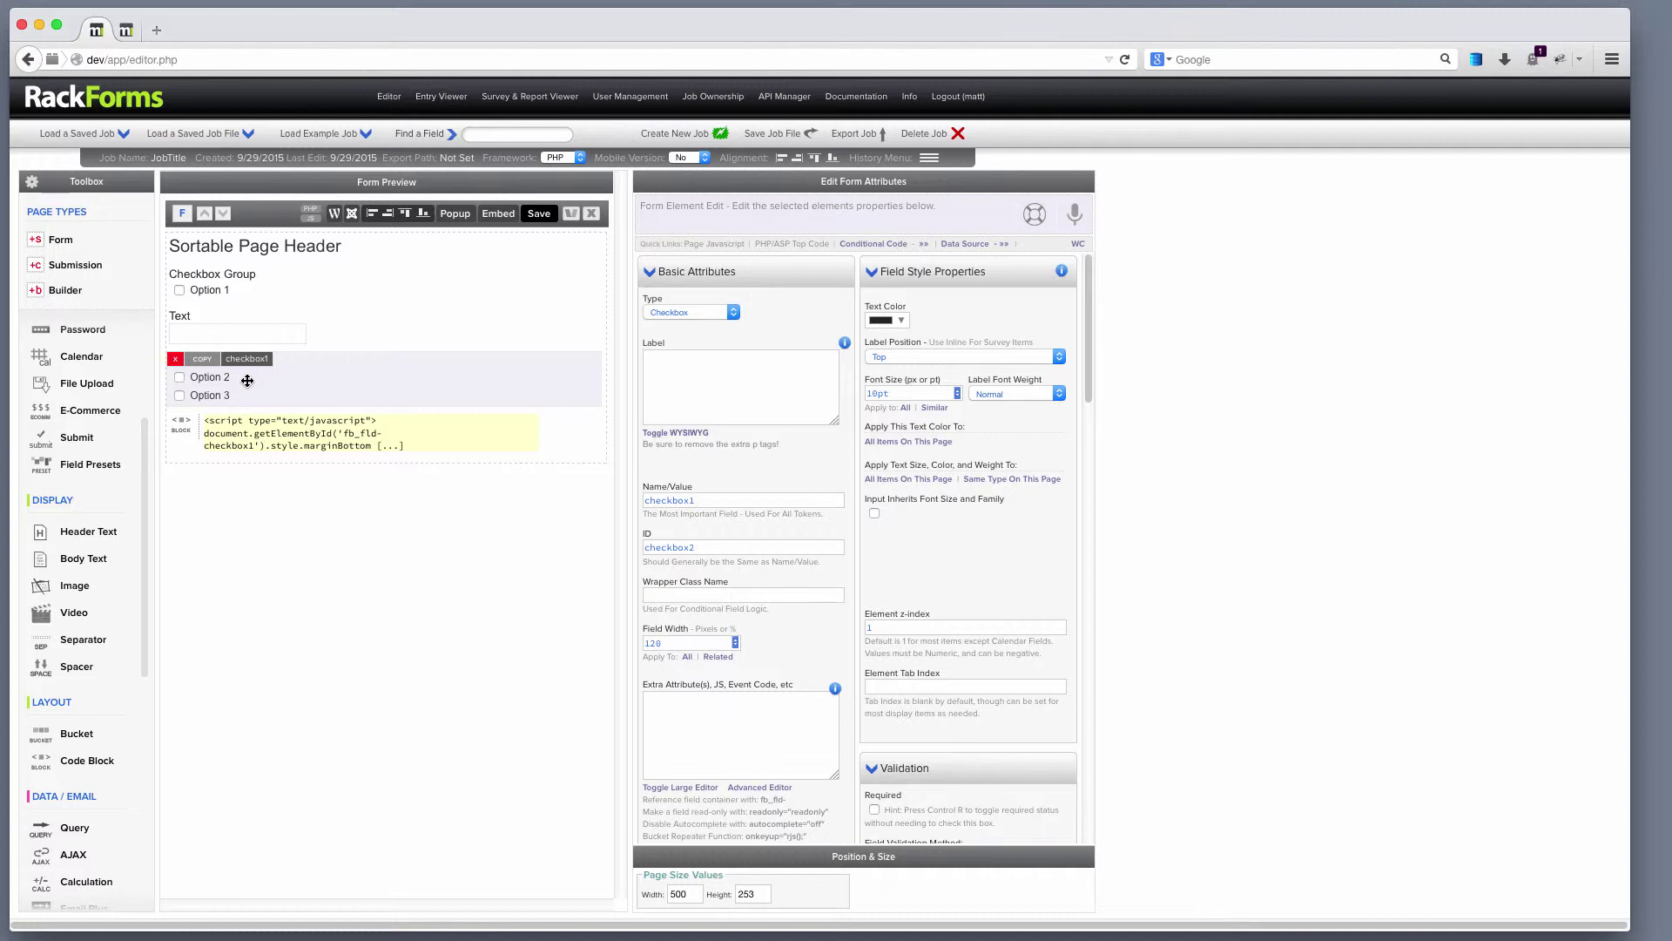
pyautogui.click(323, 436)
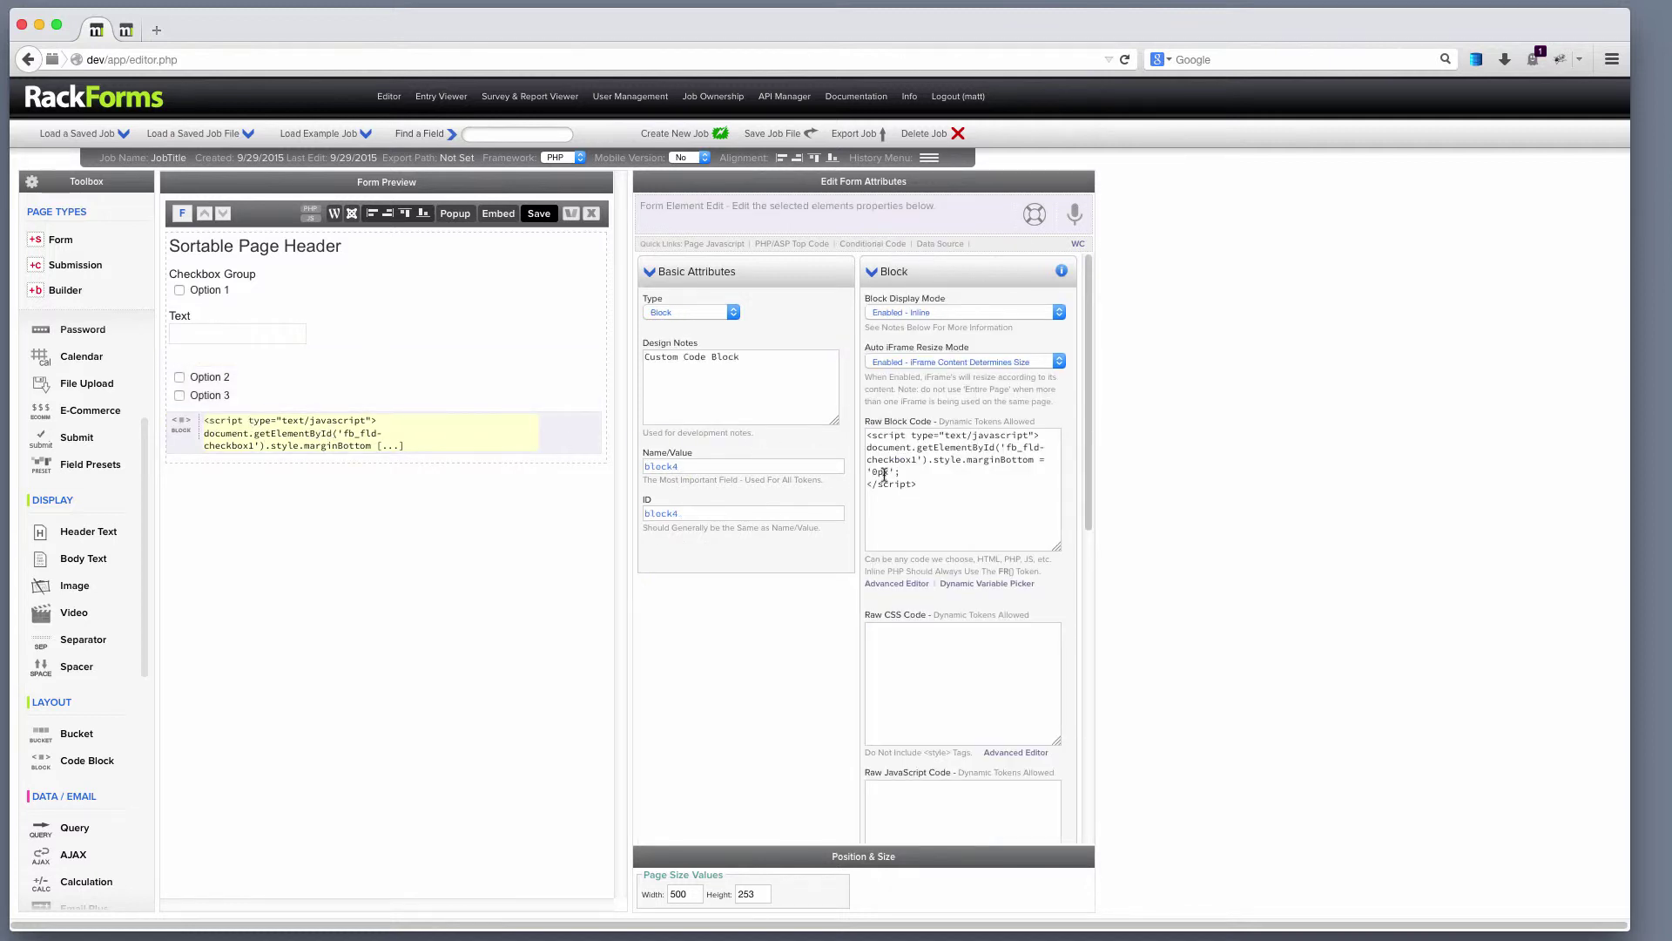
# - Save and preview the margin script showing Options 1–3 without a gap, then select the Checkbox Group
pyautogui.click(897, 584)
pyautogui.doubleClick(703, 325)
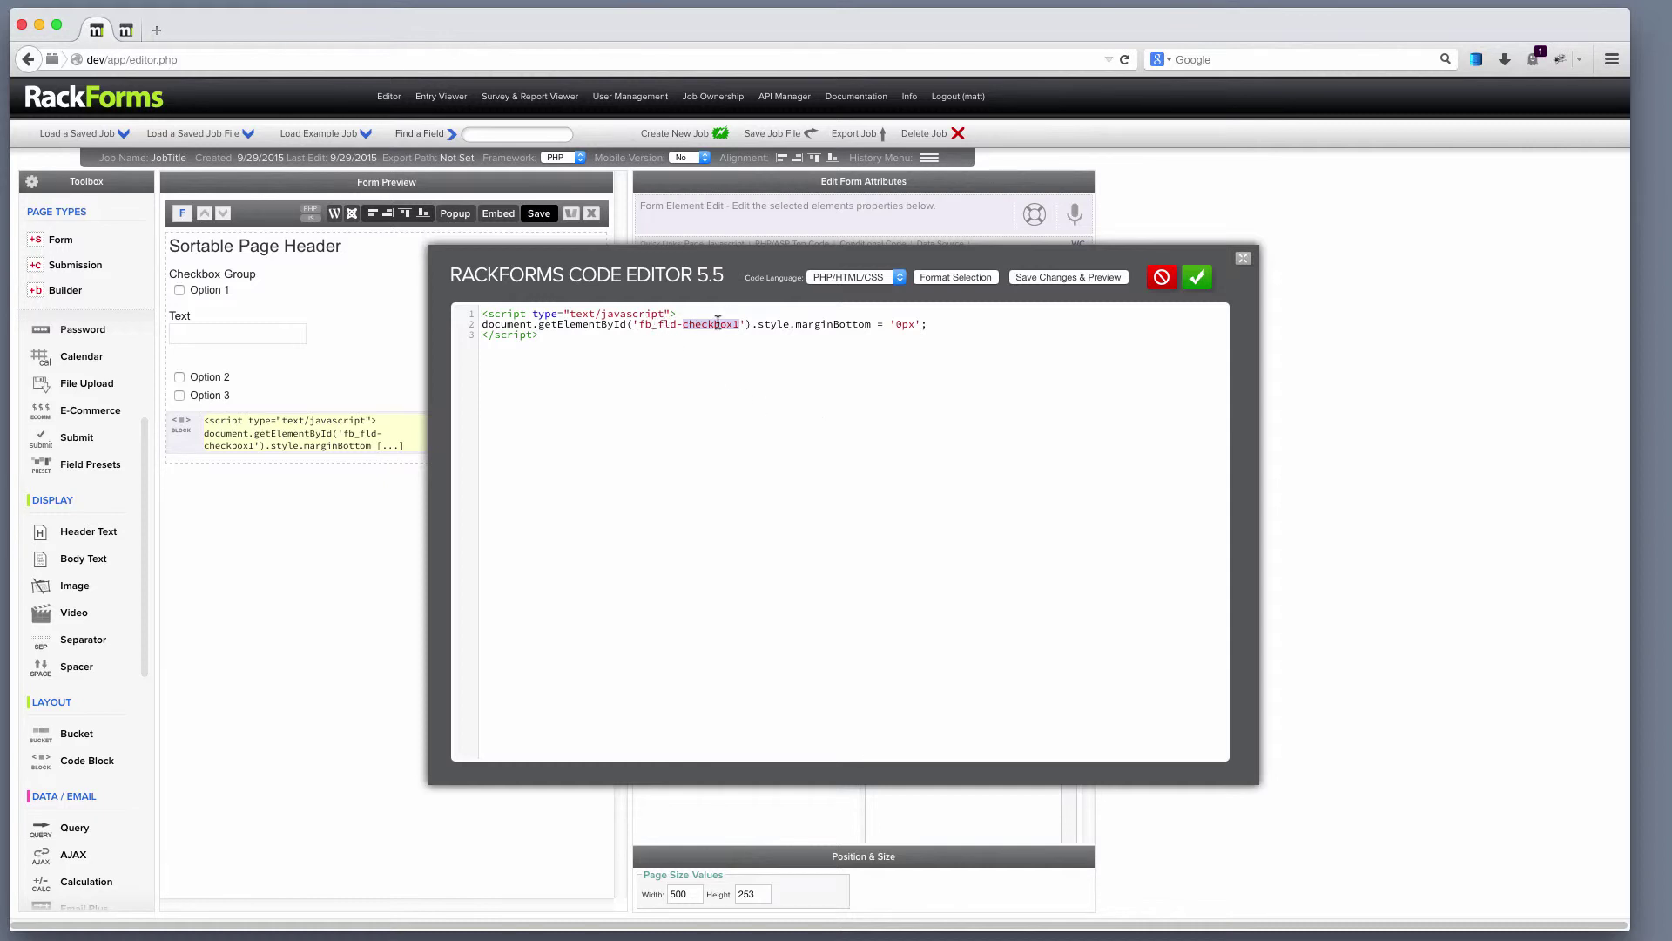
pyautogui.click(1084, 278)
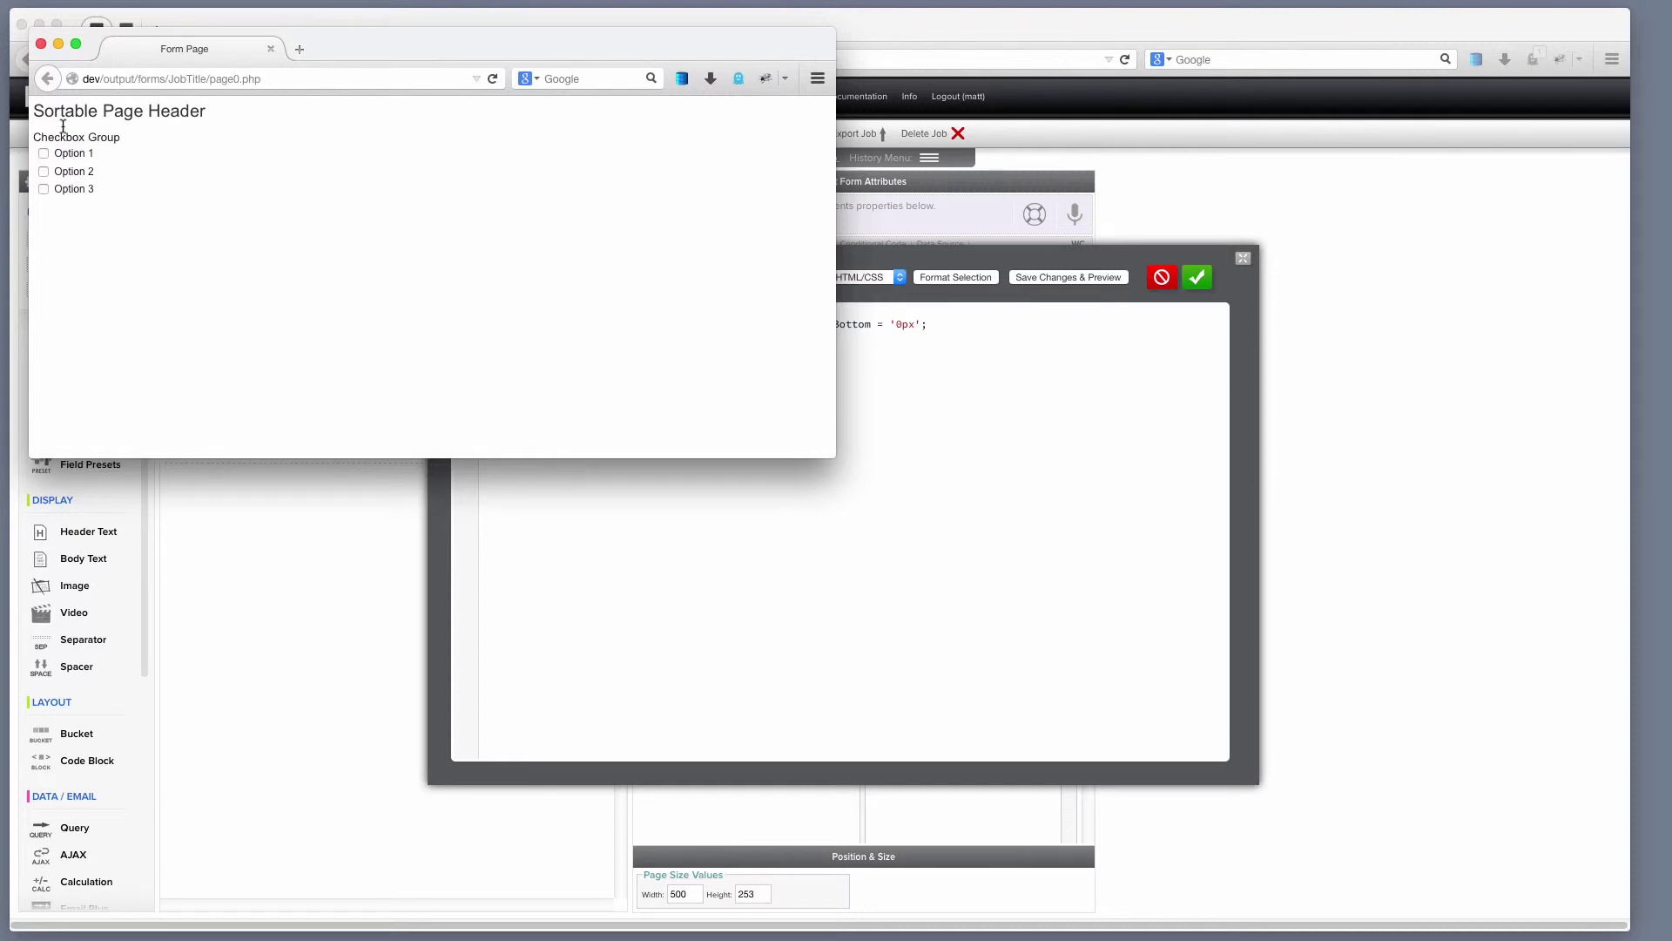
pyautogui.click(41, 43)
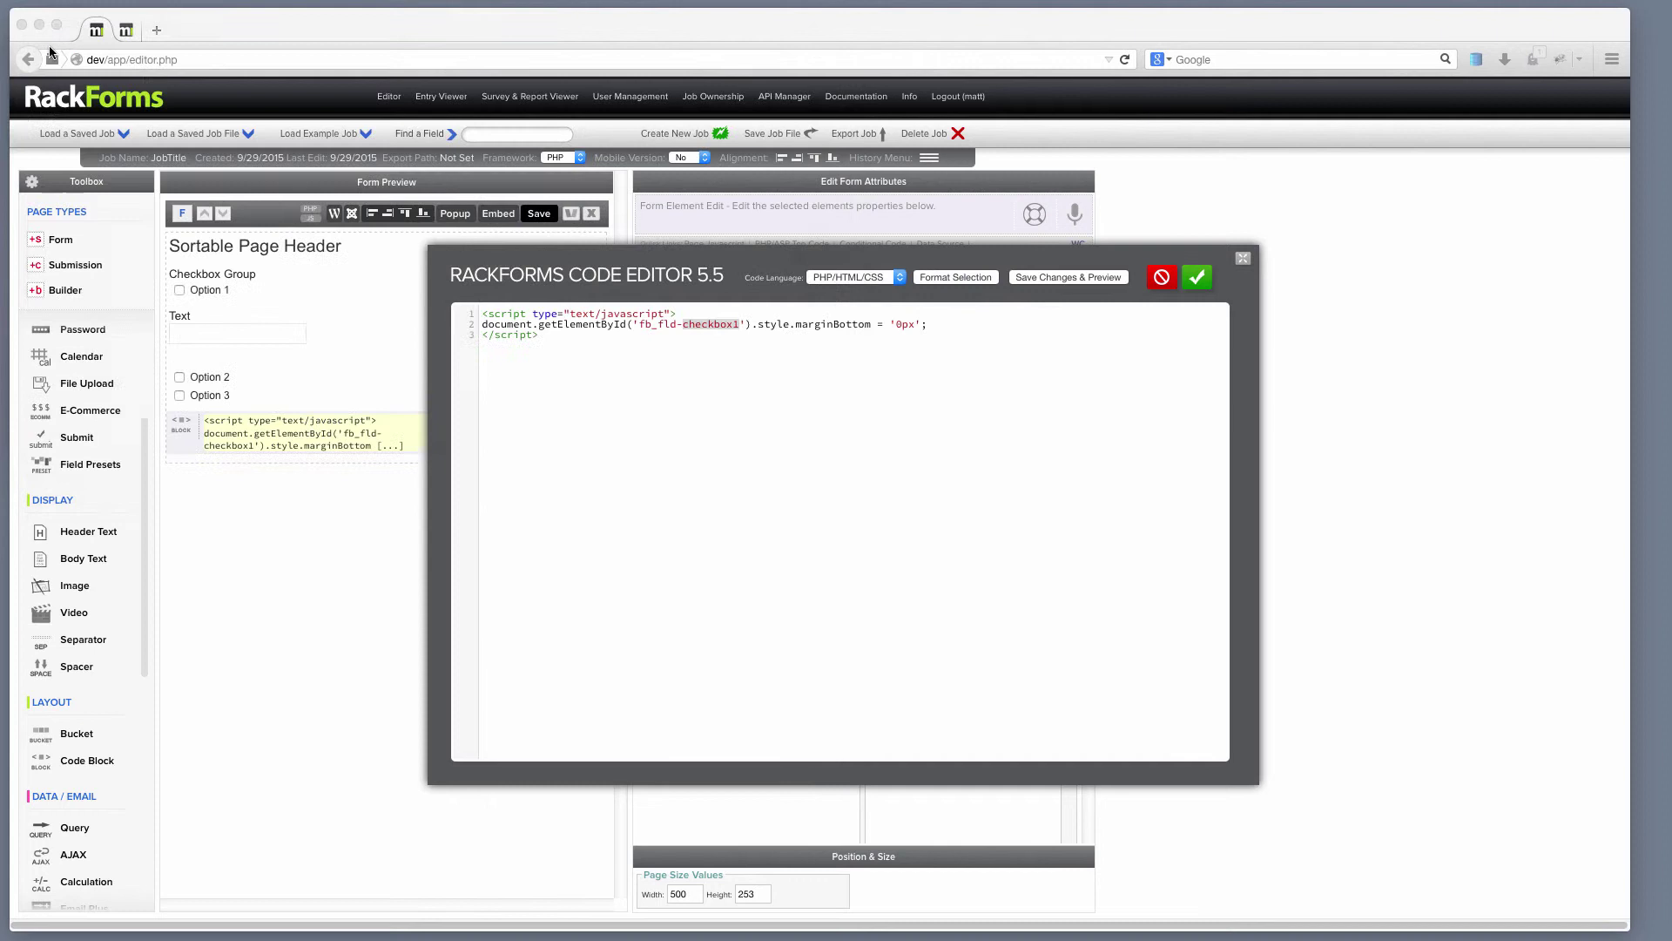
pyautogui.click(1196, 276)
pyautogui.click(270, 284)
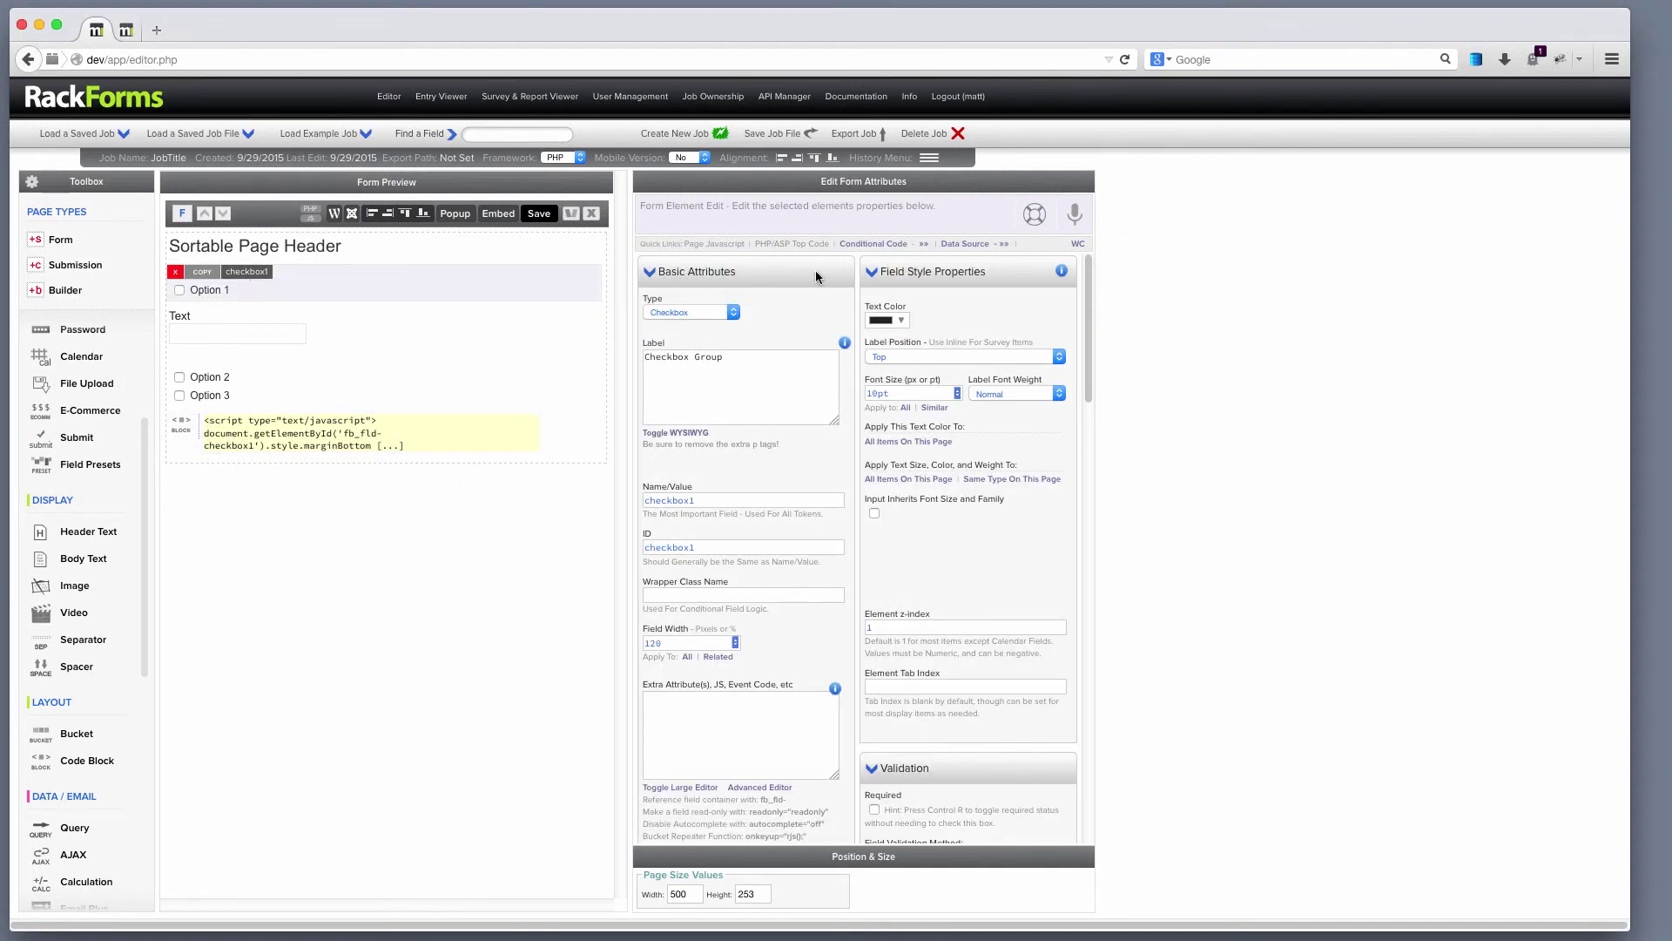
# - Set the Checkbox Group's conditional rule to fire onclick when the field is Checked
pyautogui.click(924, 244)
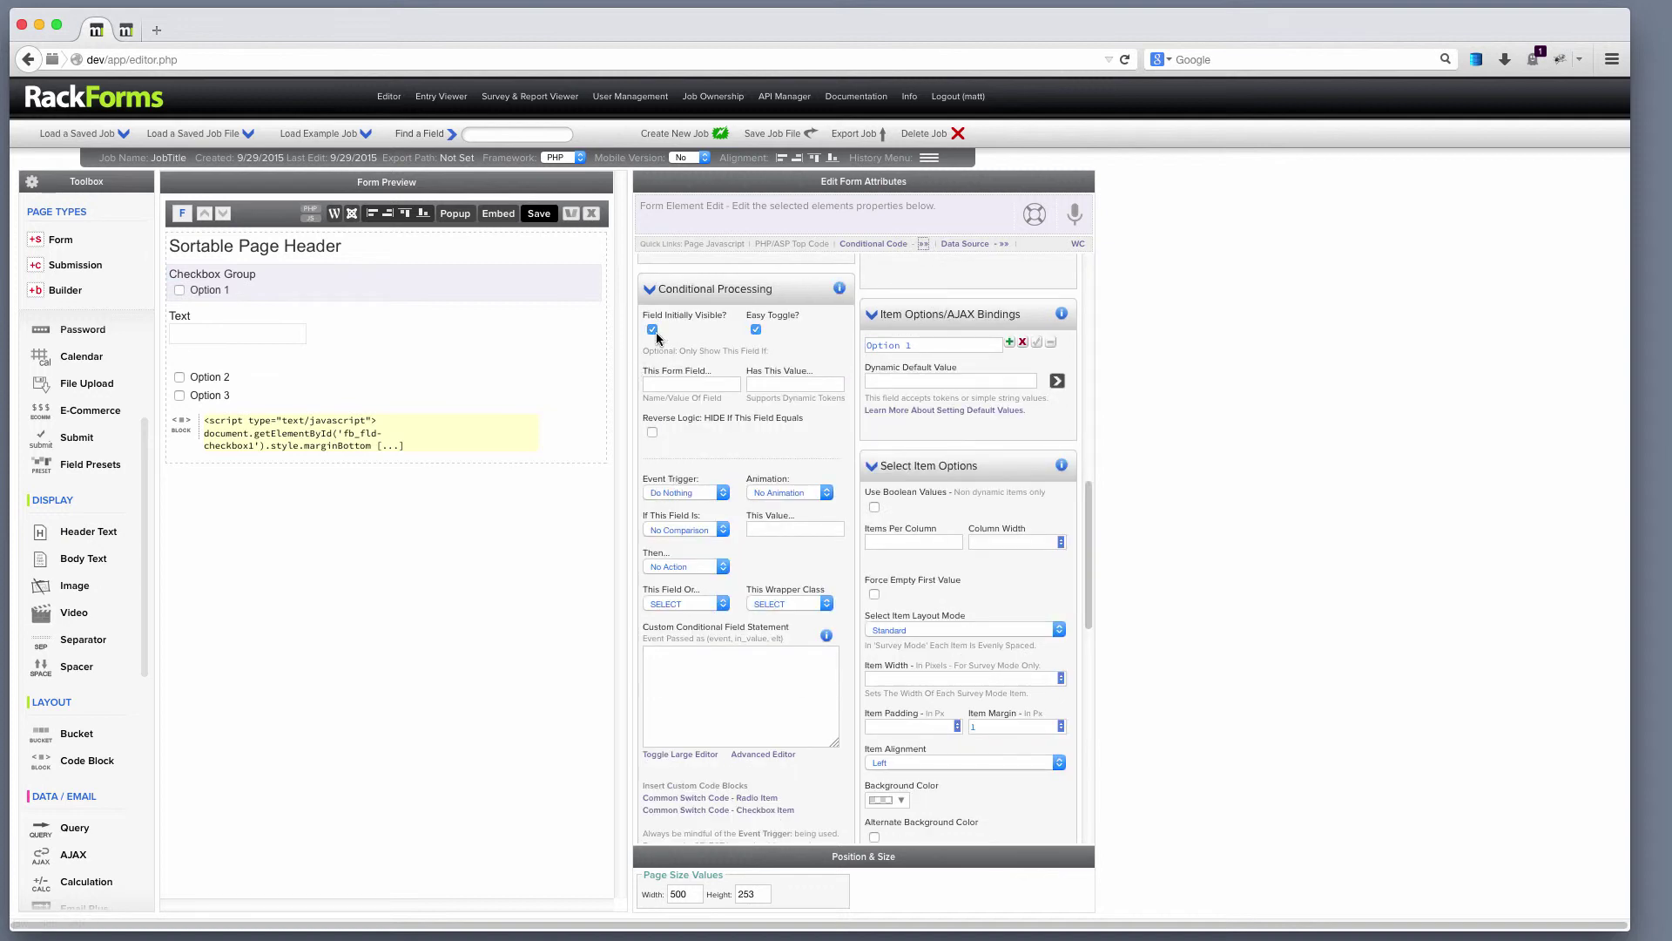
pyautogui.click(697, 492)
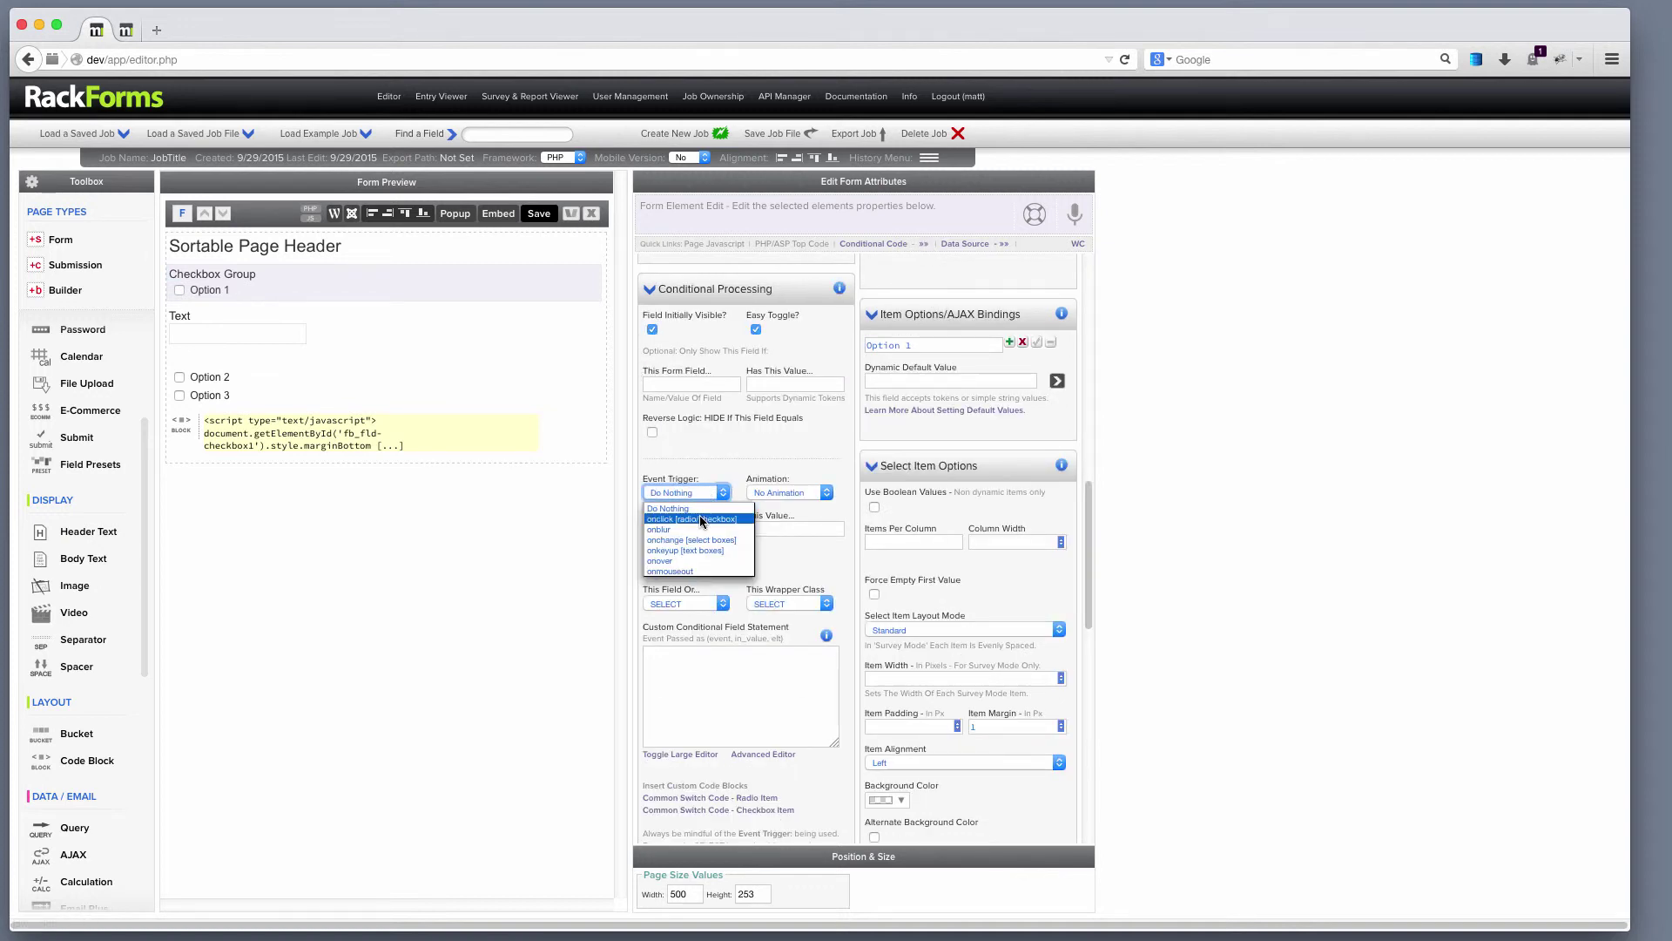
pyautogui.click(693, 519)
pyautogui.click(702, 529)
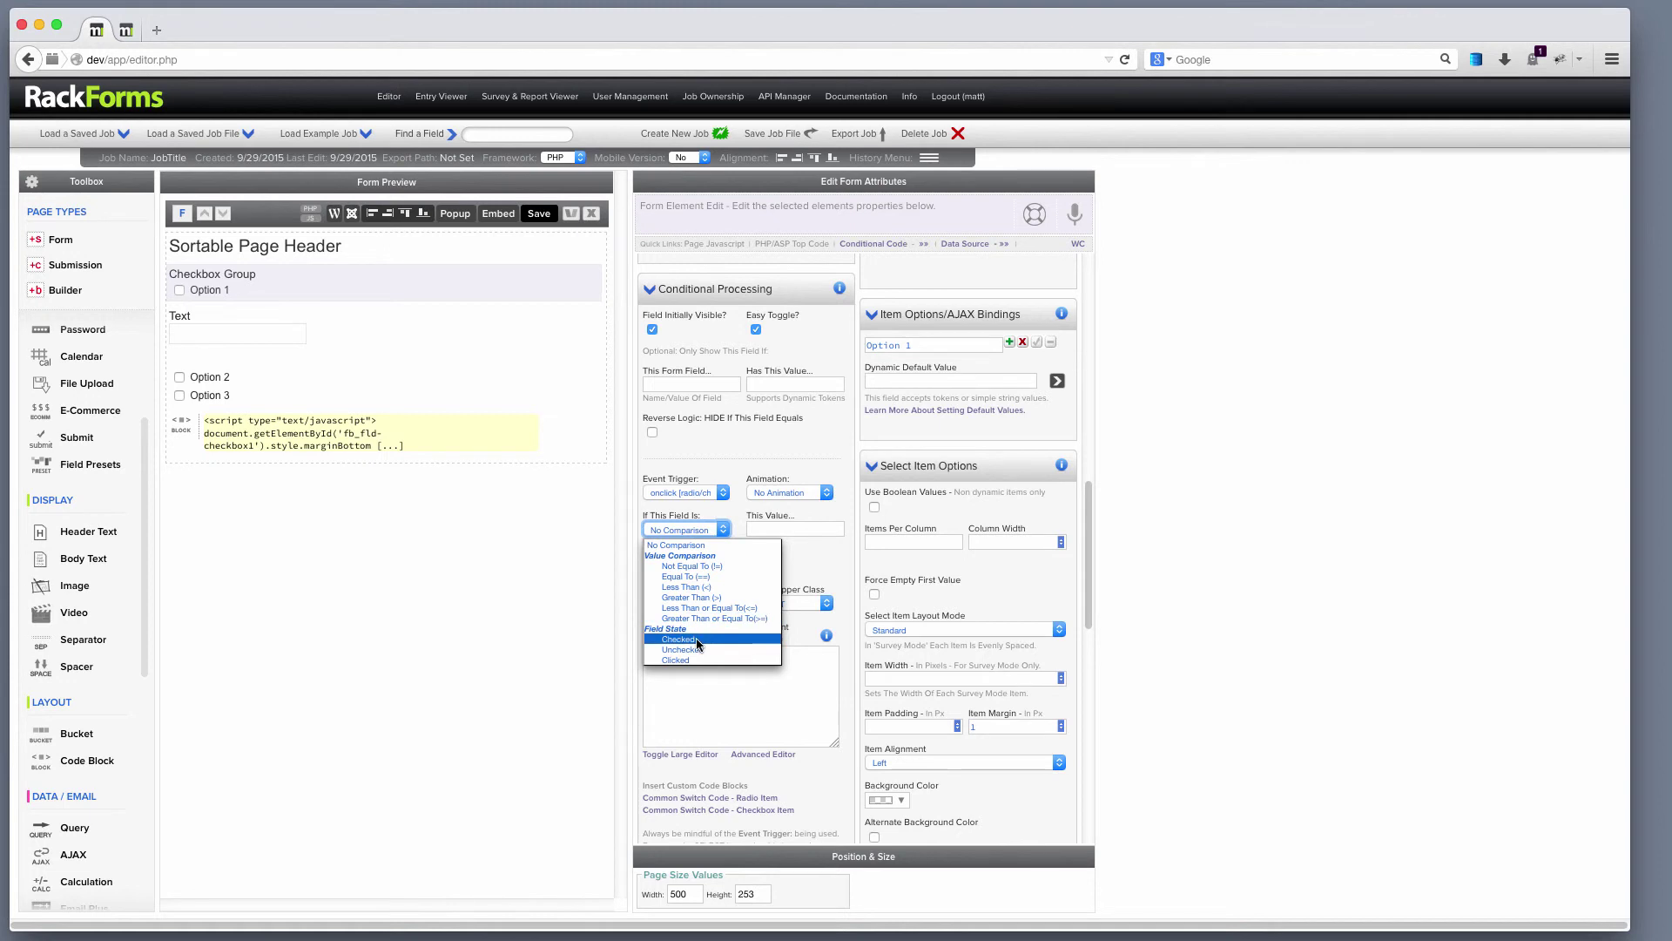
pyautogui.click(699, 639)
# - Make the rule Show + Enable the hidden text3 field, then save and preview the form
pyautogui.click(695, 568)
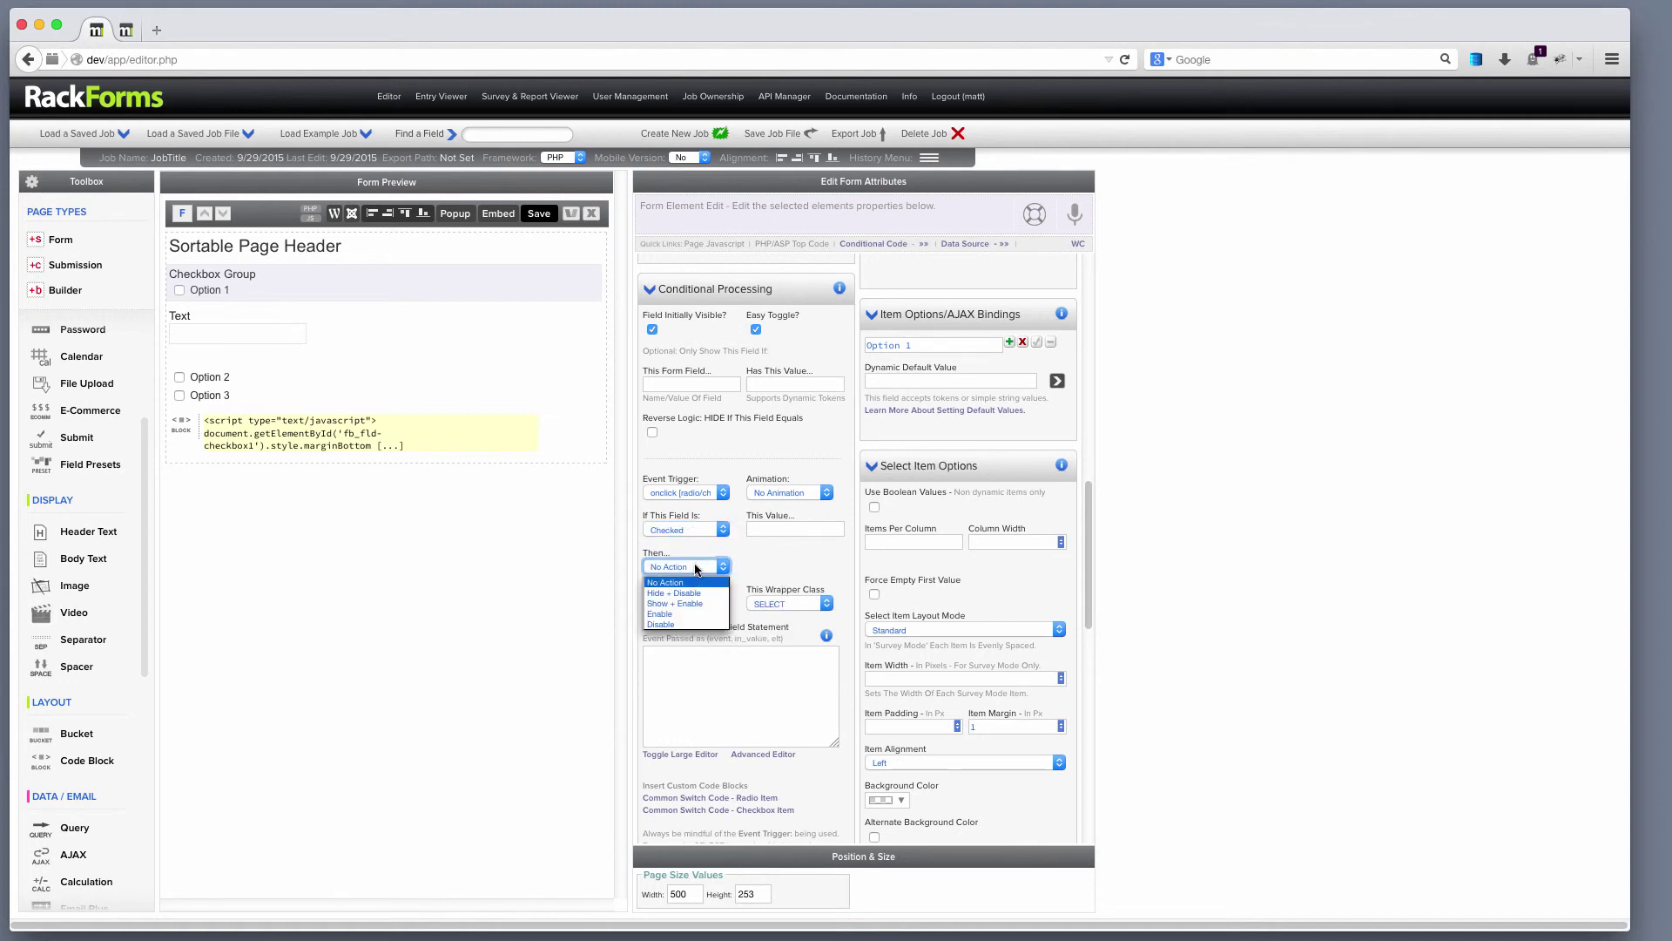
pyautogui.click(693, 604)
pyautogui.click(688, 604)
pyautogui.click(687, 641)
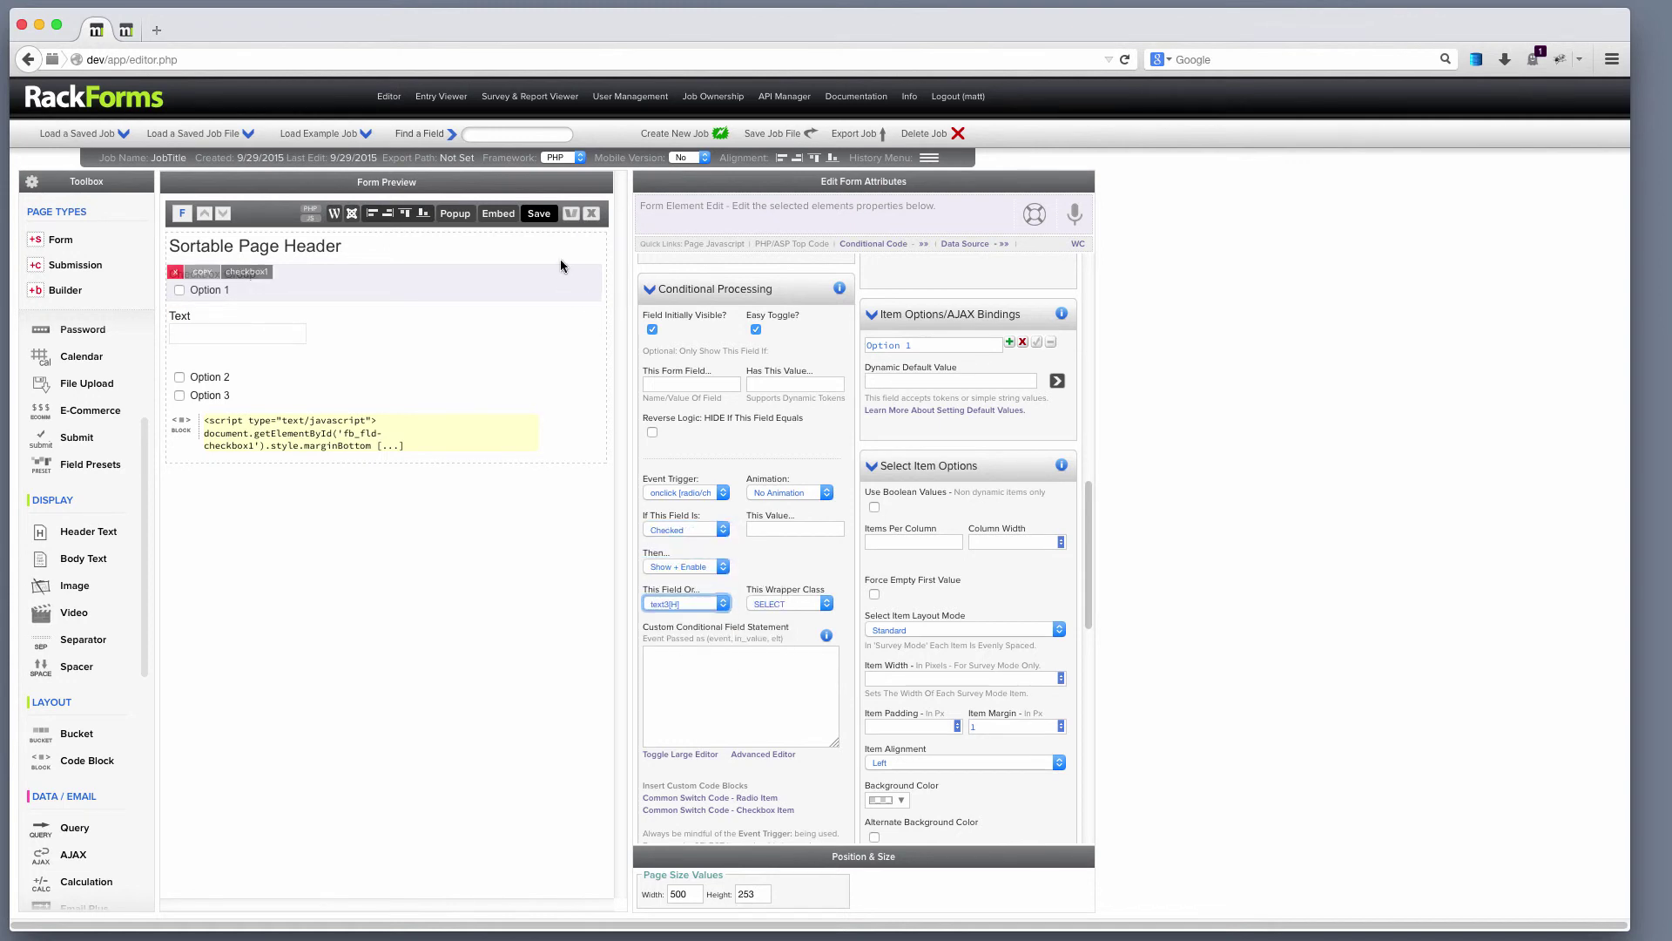
pyautogui.click(539, 213)
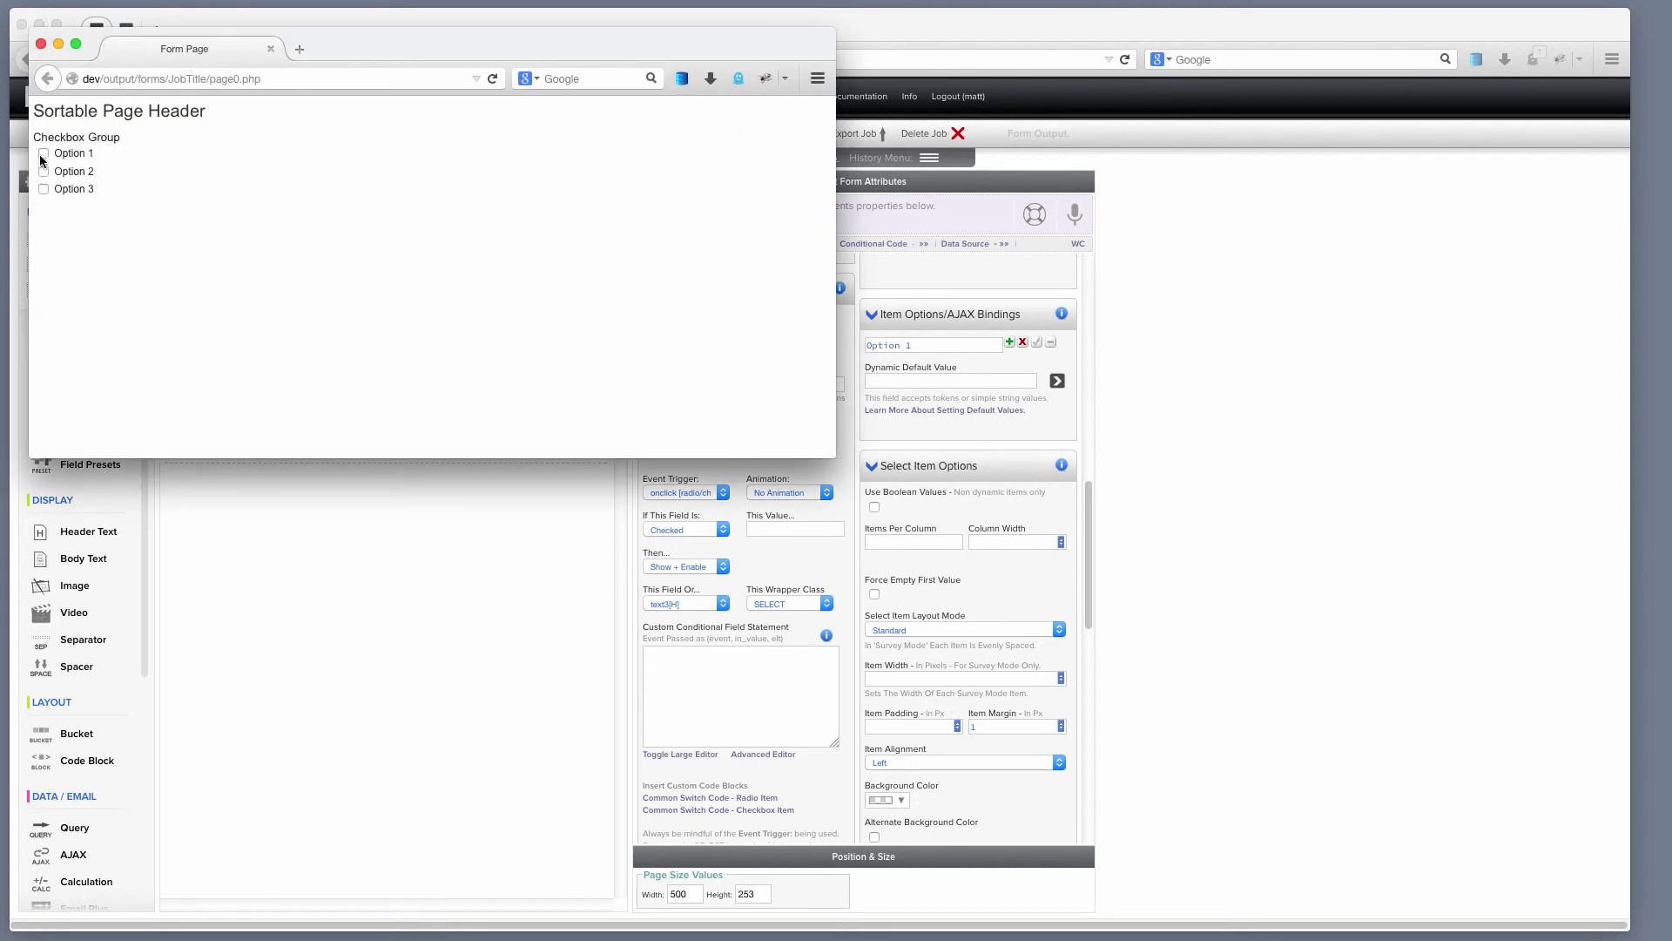
# - Toggle Option 1 twice to confirm the Text field appears when checked and hides when unchecked
pyautogui.click(44, 153)
pyautogui.click(44, 153)
pyautogui.click(43, 153)
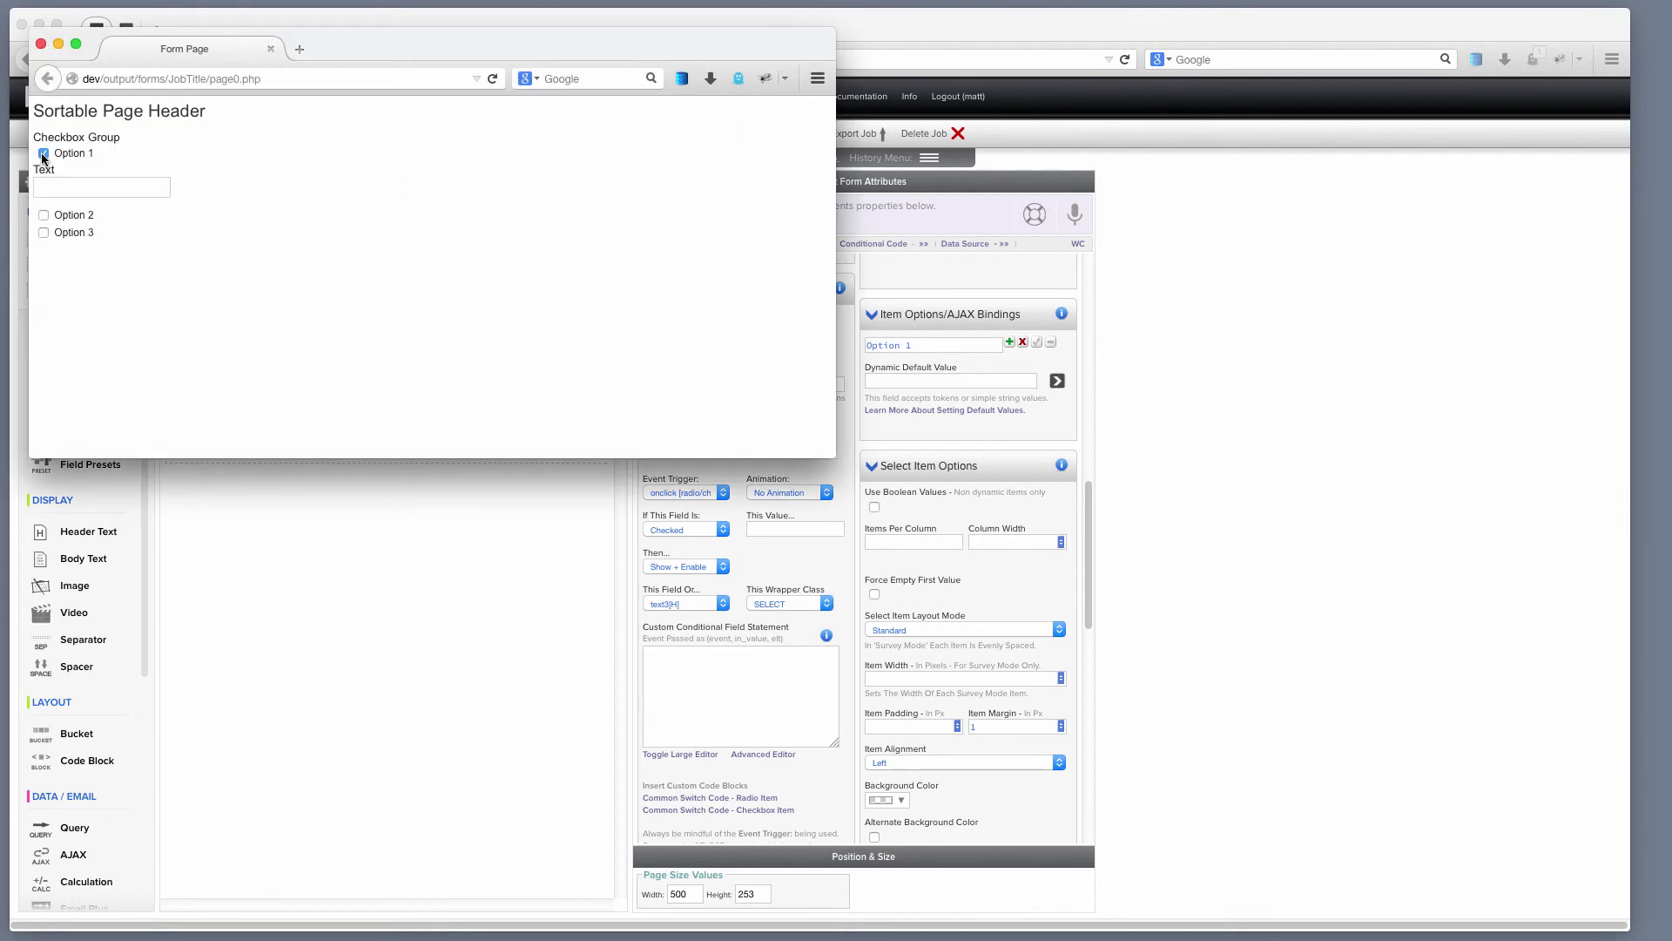
pyautogui.click(44, 153)
# - Select and deselect text on the preview page, then close the form preview
pyautogui.hotkey('ctrl', 'a')
pyautogui.keyDown('shift'); pyautogui.click(70, 153); pyautogui.keyUp('shift')
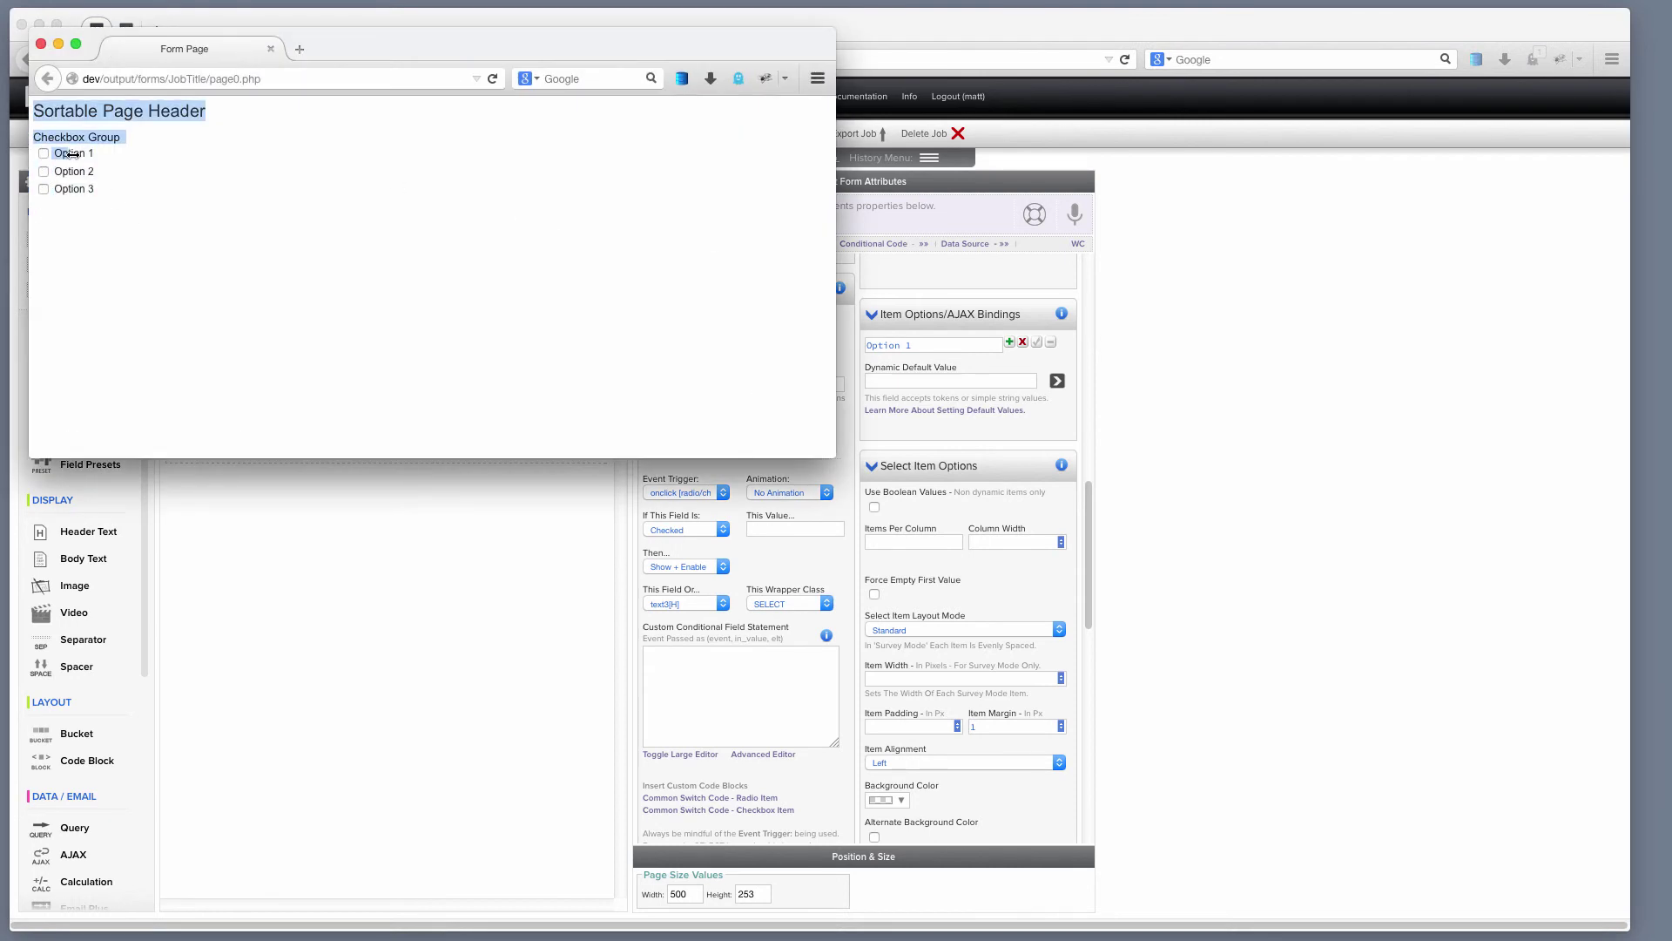
pyautogui.click(146, 191)
pyautogui.moveTo(94, 153); pyautogui.dragTo(36, 138)
pyautogui.click(227, 182)
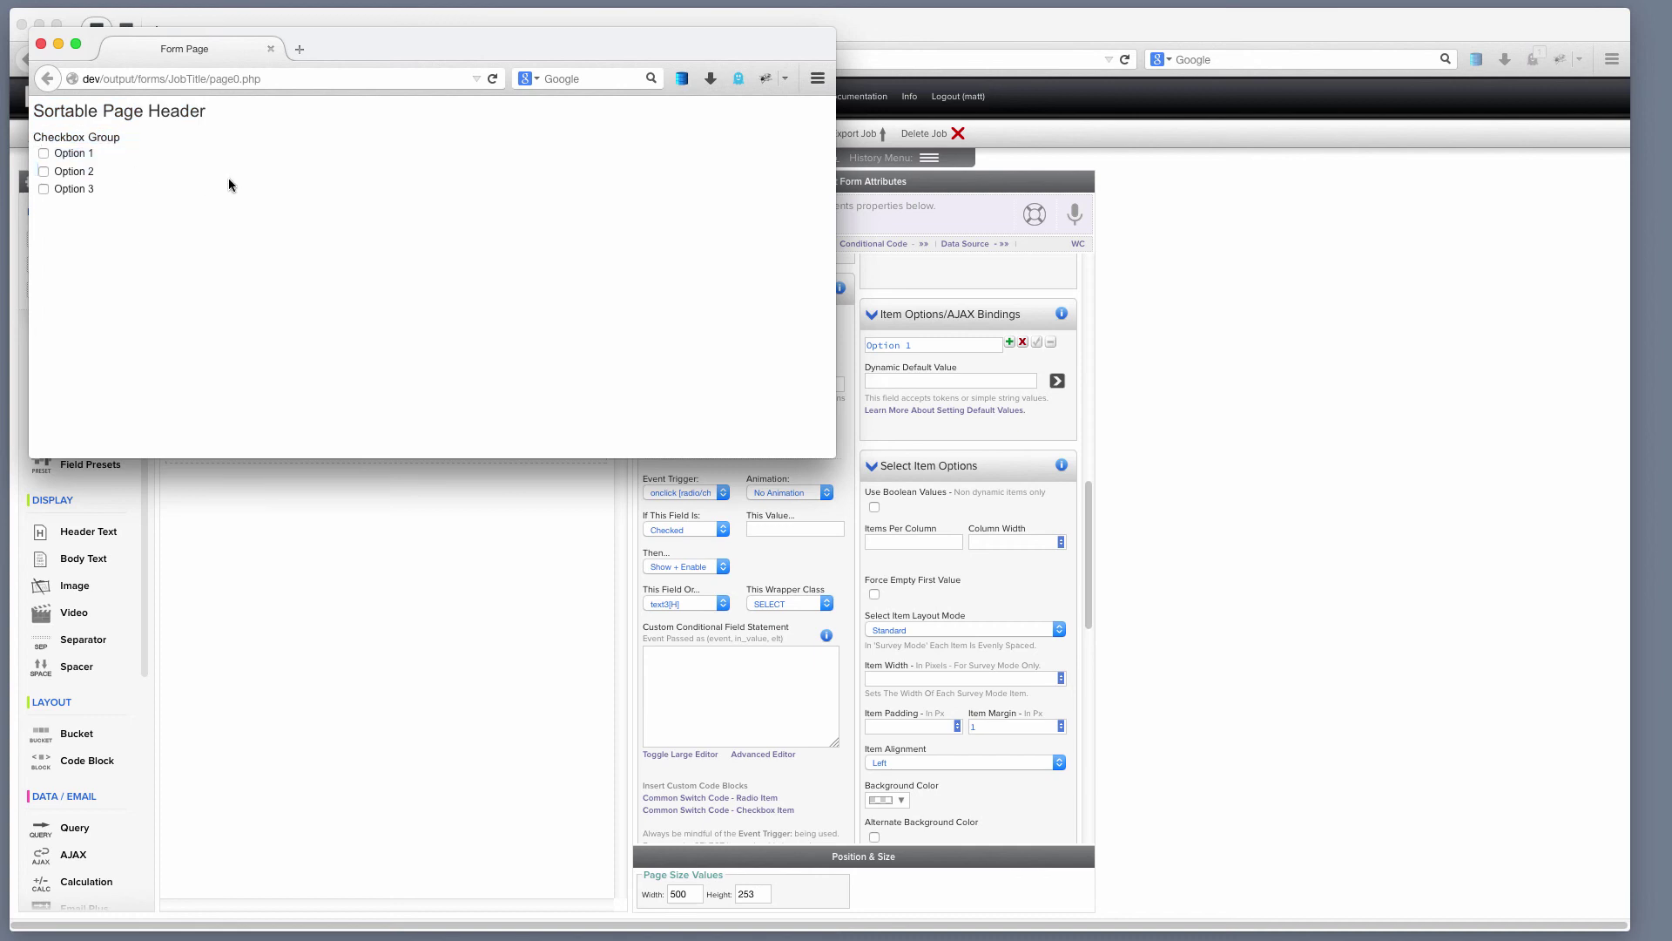
pyautogui.click(41, 44)
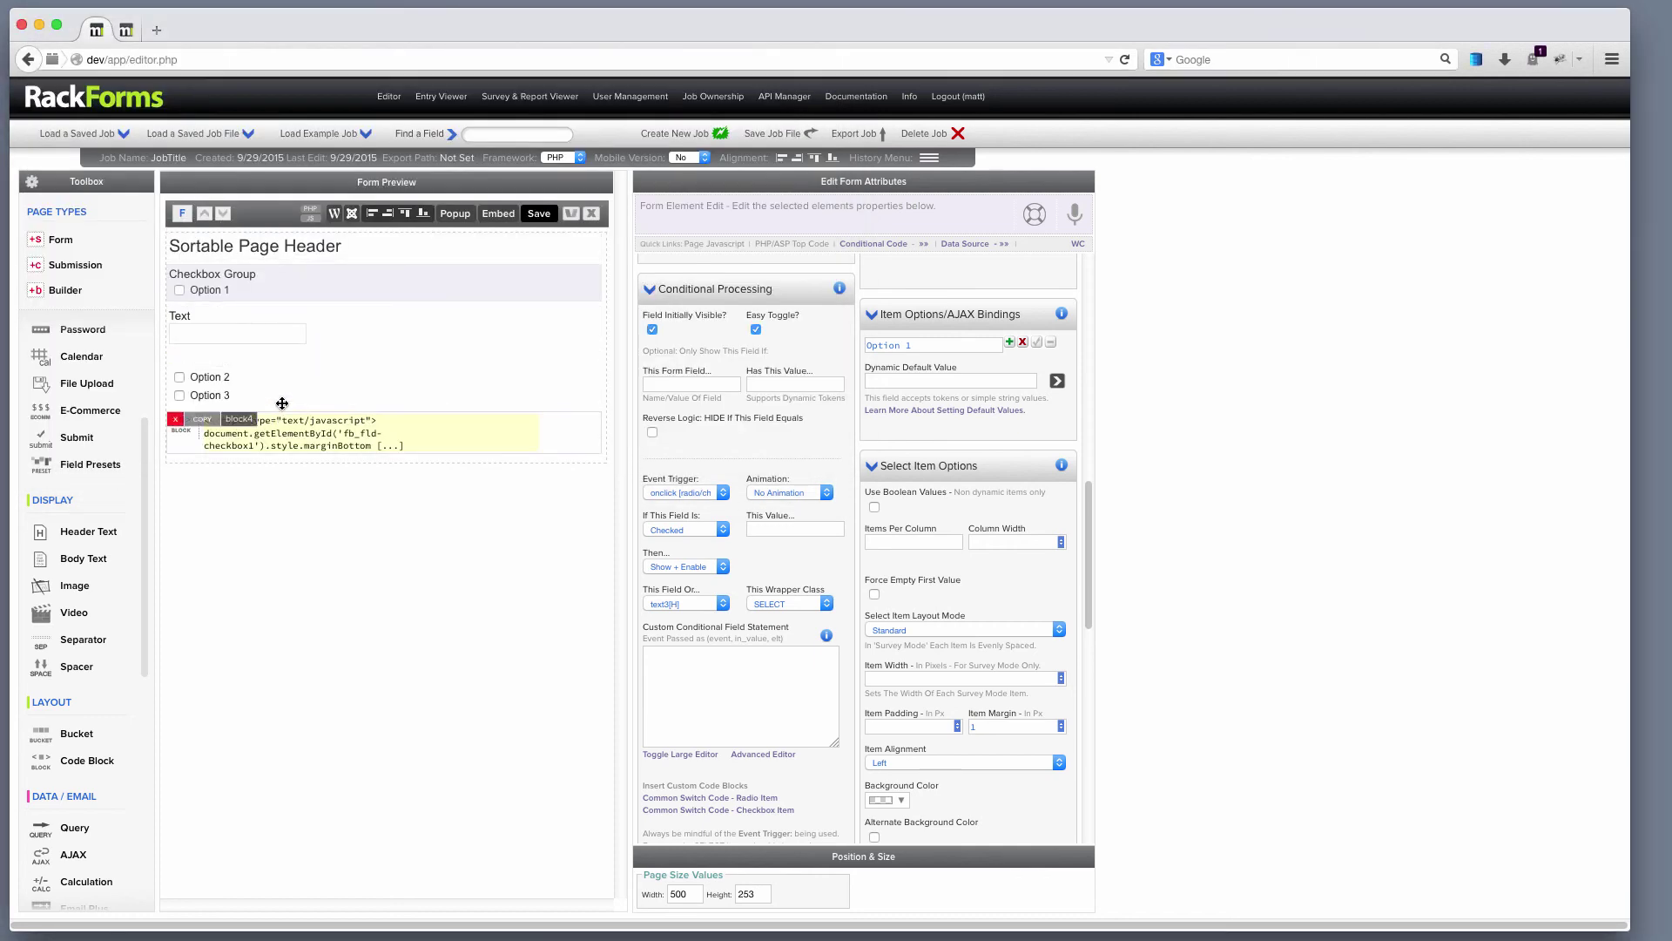